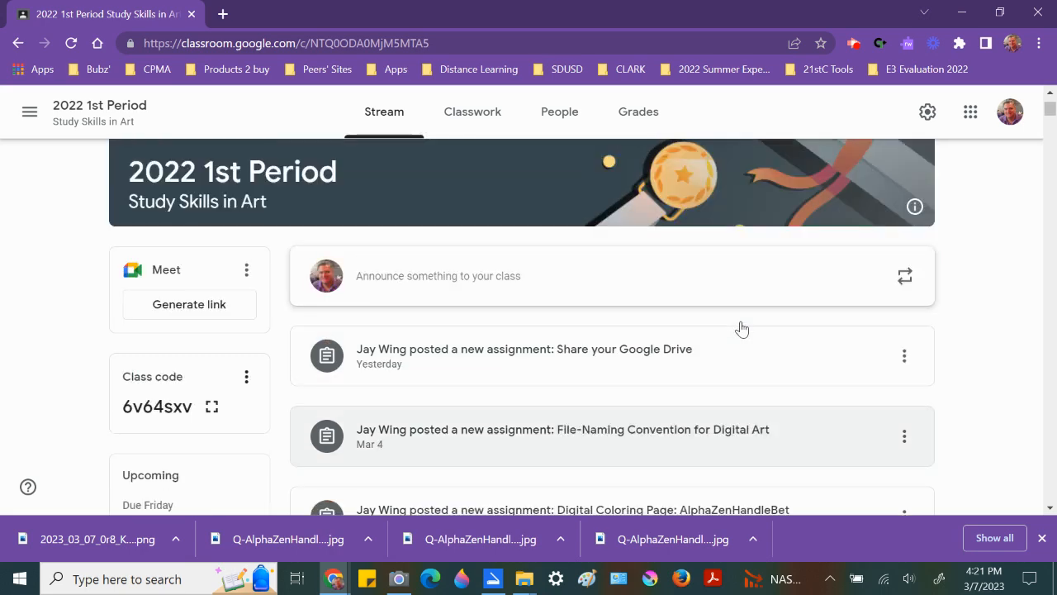
Step: Open the Digital Coloring Page: AlphaZenHandleBet assignment from the class stream and view its instructions
scroll(739, 330, "down", 4)
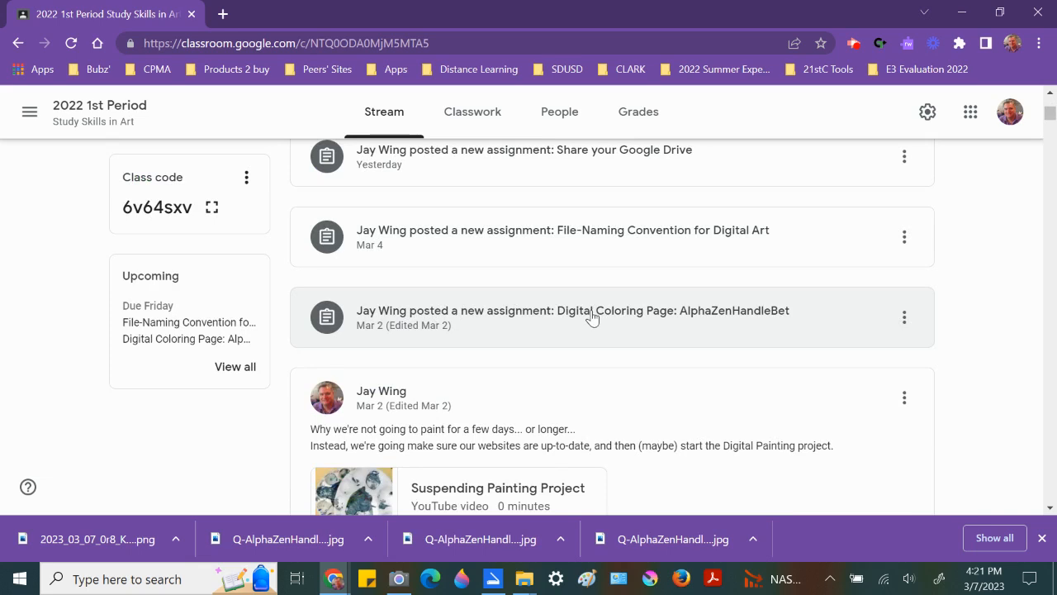
left_click(741, 316)
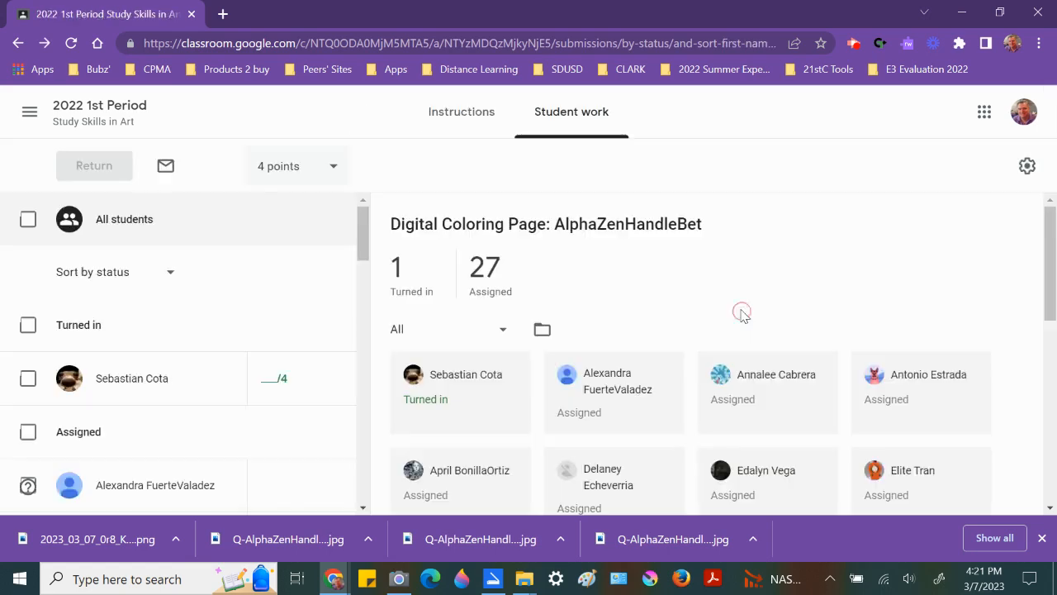
left_click(469, 121)
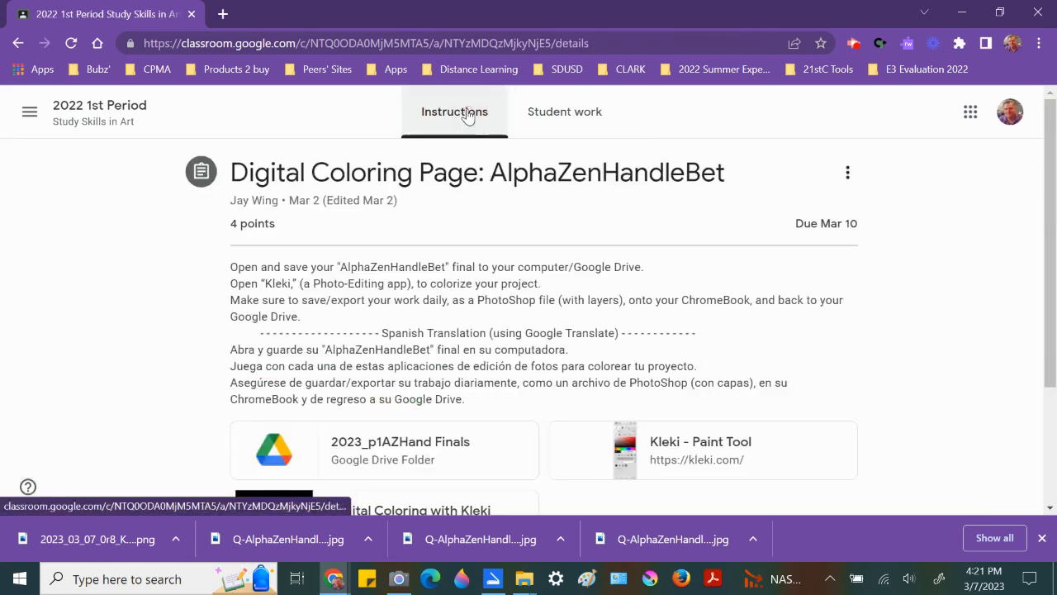
Step: Open the assignment's linked 2023_p1AZHand Finals Google Drive folder
scroll(399, 304, "down", 1)
scroll(399, 304, "down", 1)
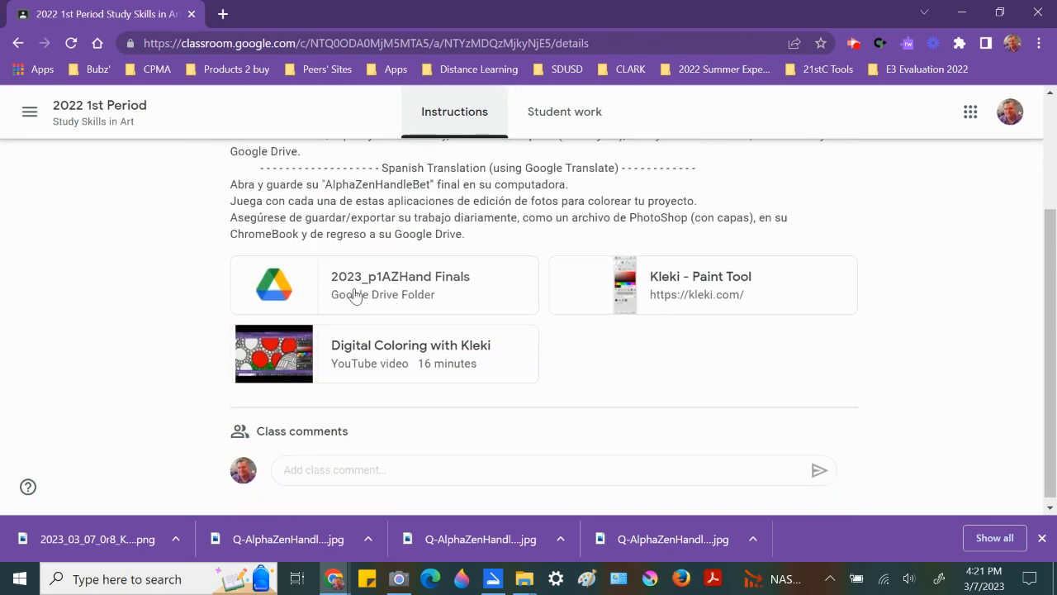
left_click(289, 287)
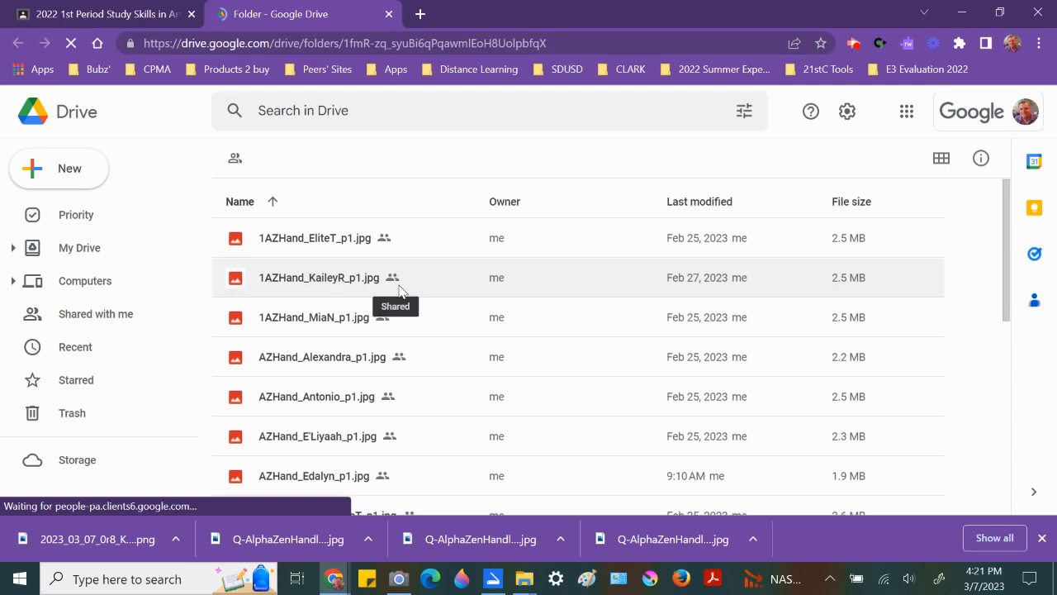
Step: Open a preview of Q-AlphaZenHandleBet-Q_jWing.jpg at the end of the folder's file list
scroll(401, 293, "down", 5)
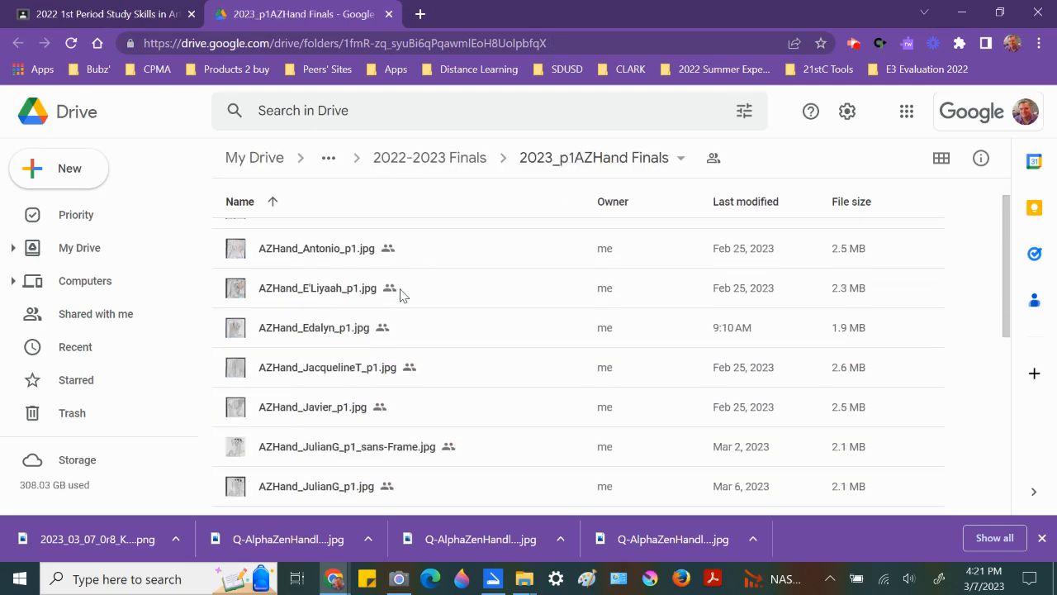
scroll(400, 302, "down", 1)
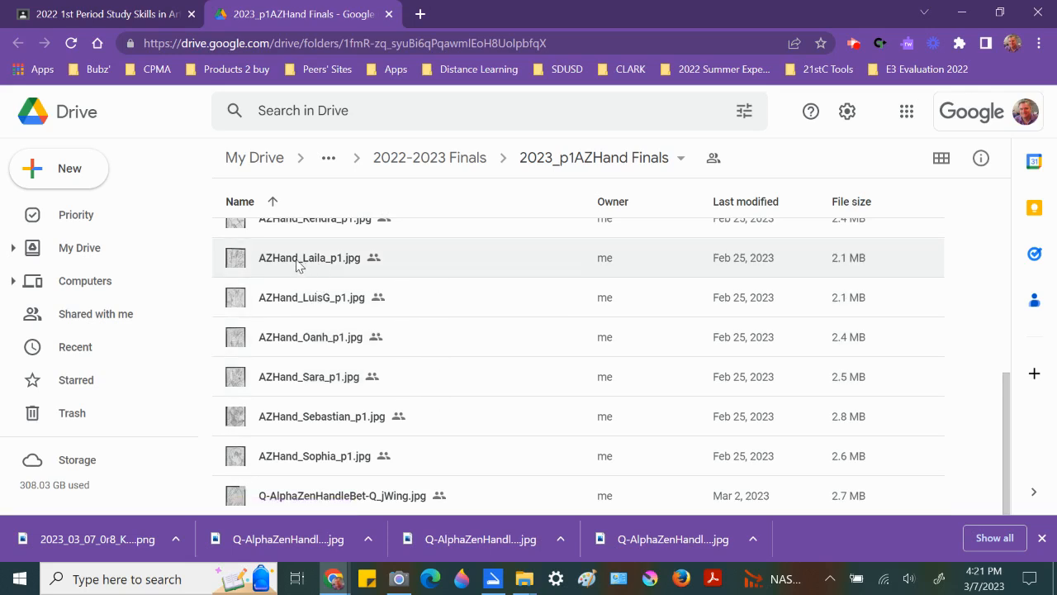
left_click(352, 496)
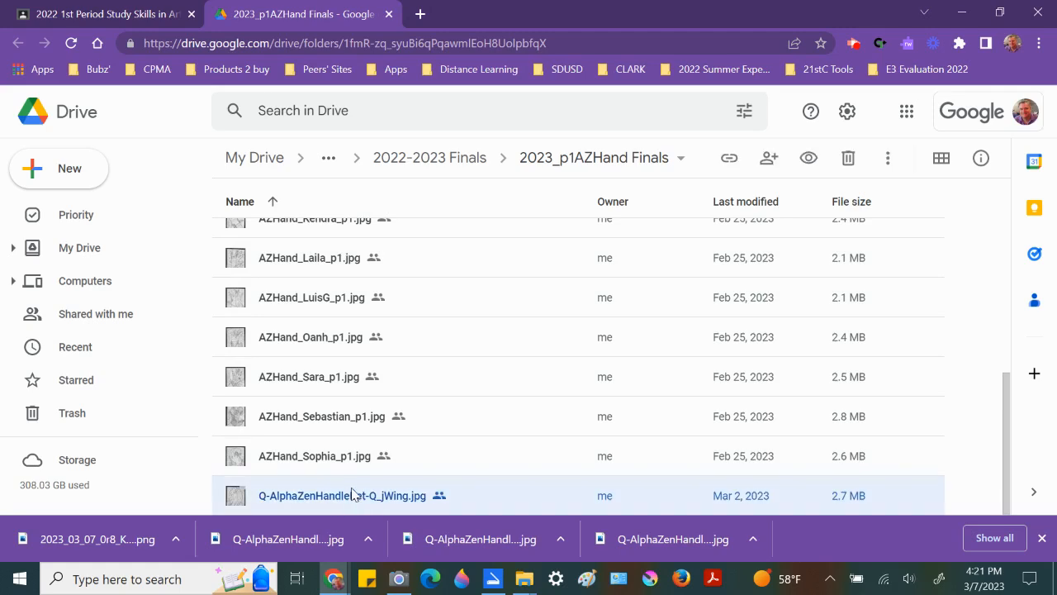
right_click(352, 494)
left_click(402, 124)
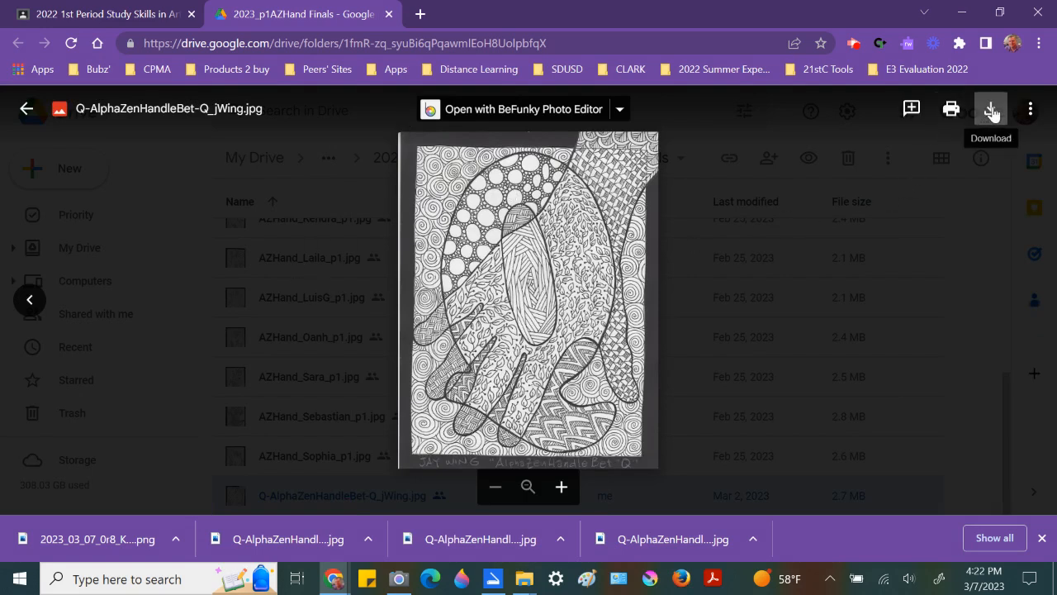
Step: Download the image to Downloads as Q-AlphaZenHandleBet-Q_jWing, replacing the existing file
left_click(991, 114)
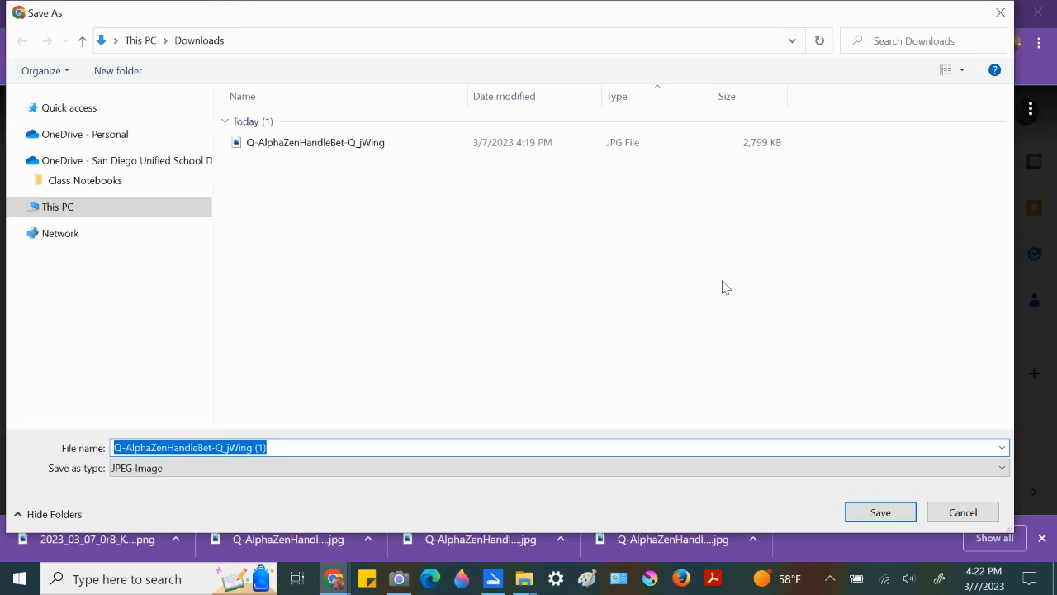
left_click(302, 447)
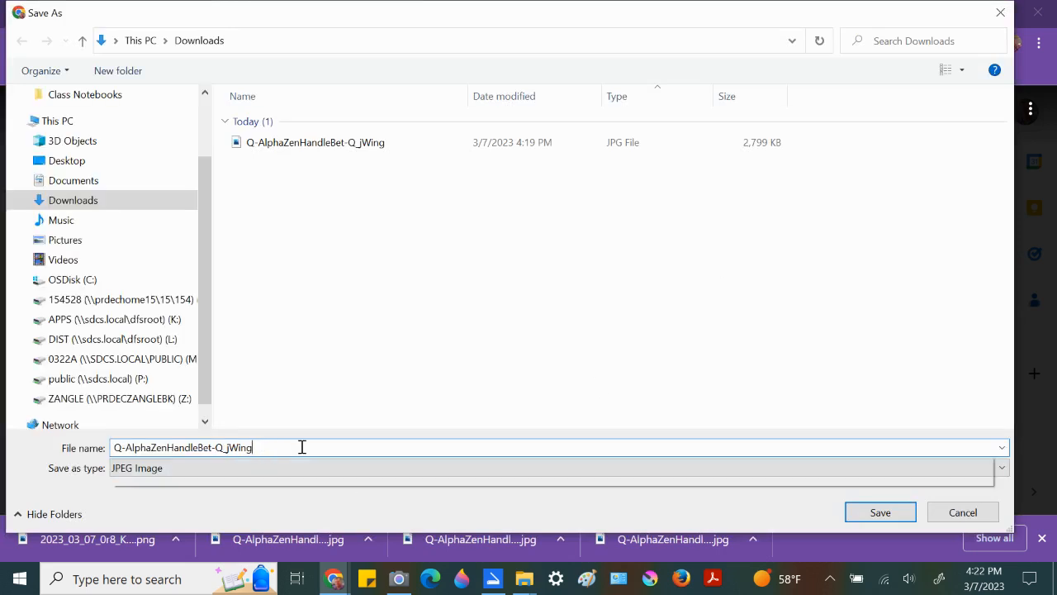
key("BackSpace")
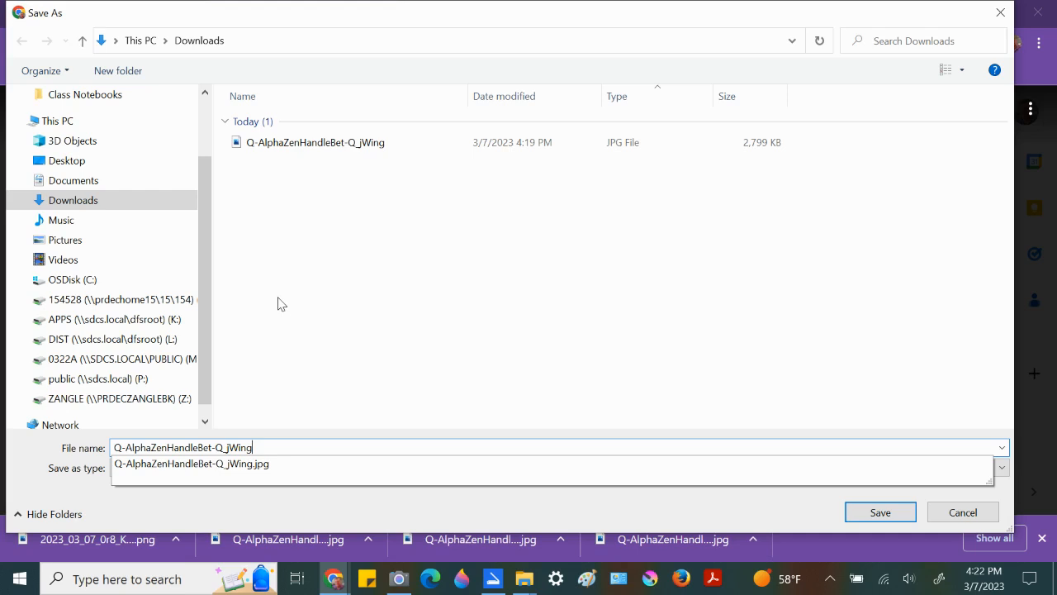
left_click(867, 513)
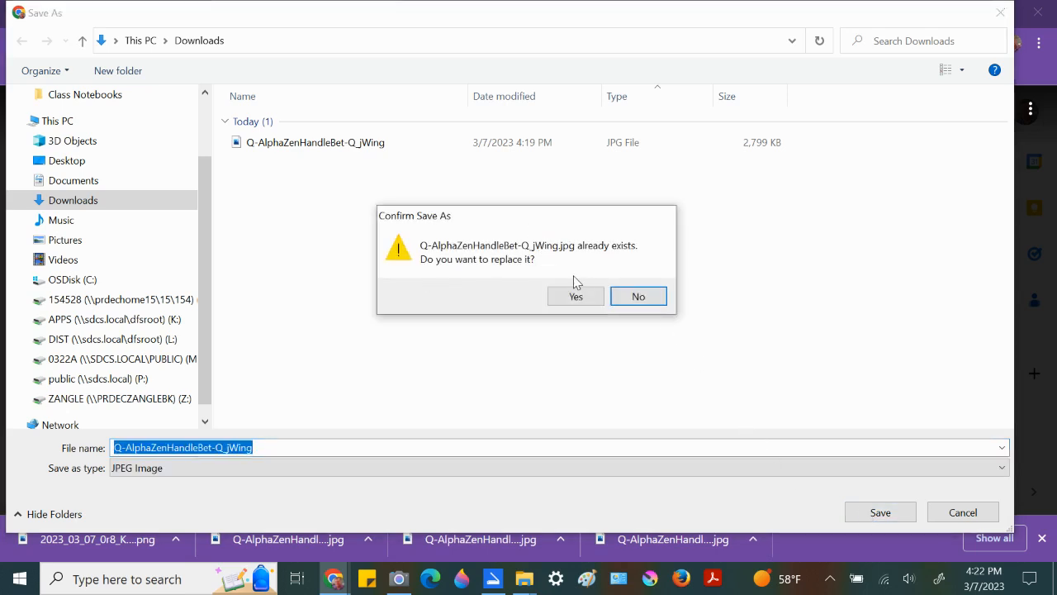
left_click(577, 299)
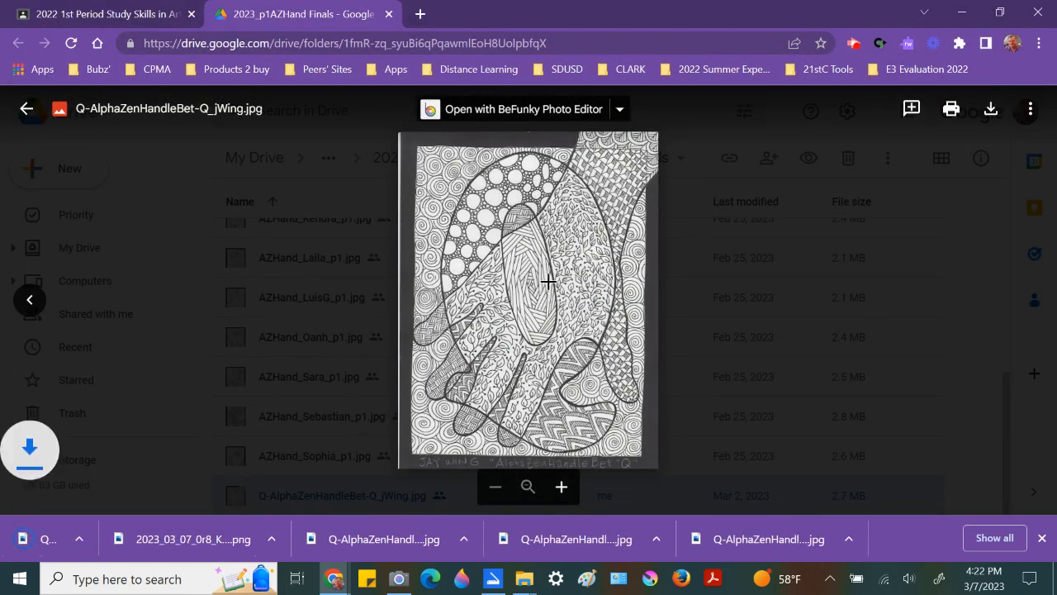
Step: Close the Drive tab and open the Kleki - Paint Tool link from the assignment
left_click(388, 15)
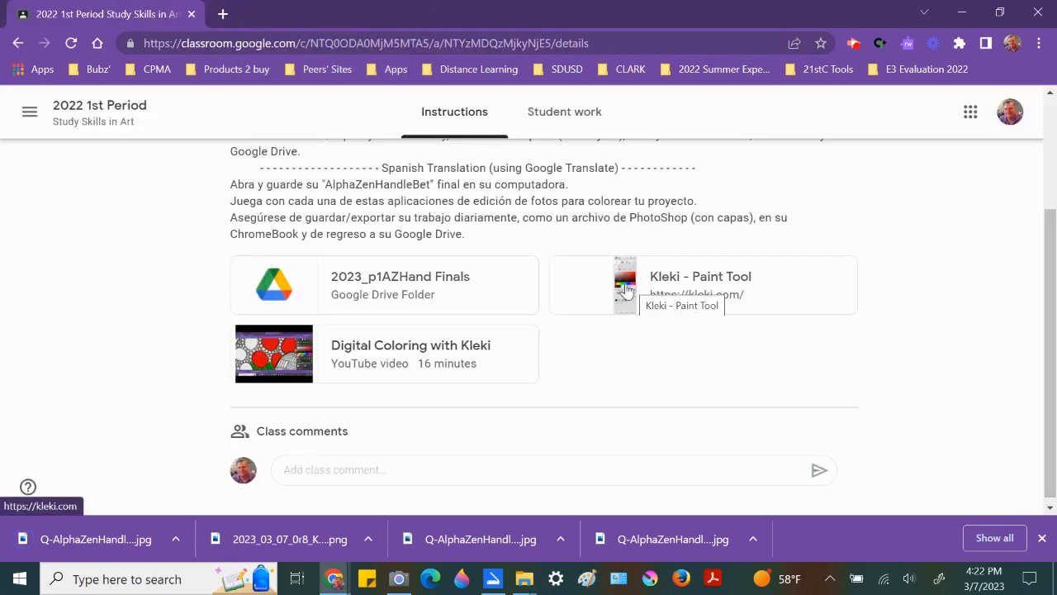
left_click(625, 288)
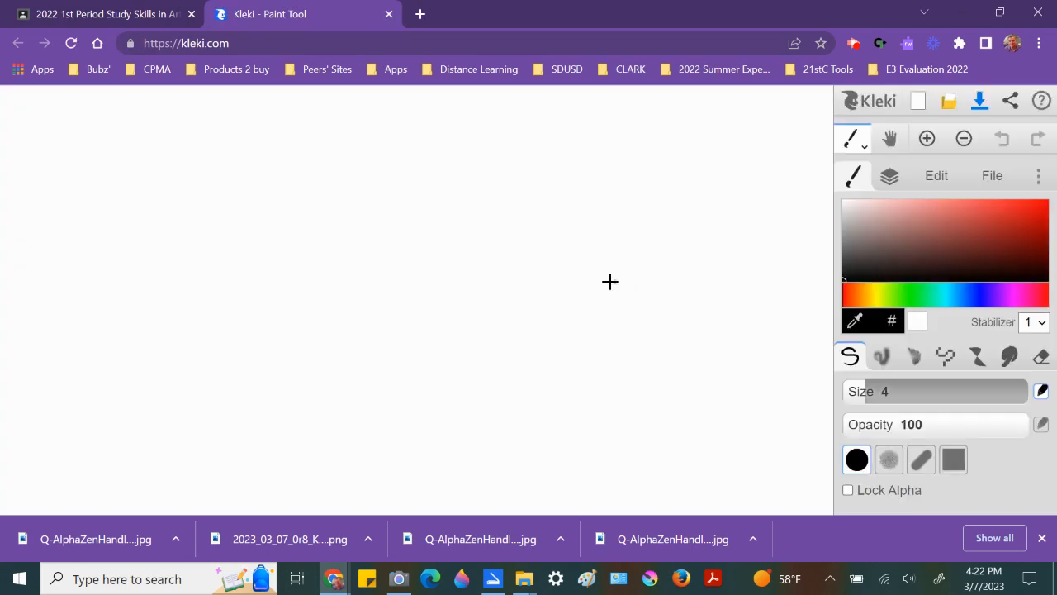
scroll(597, 281, "down", 2)
scroll(597, 282, "up", 1)
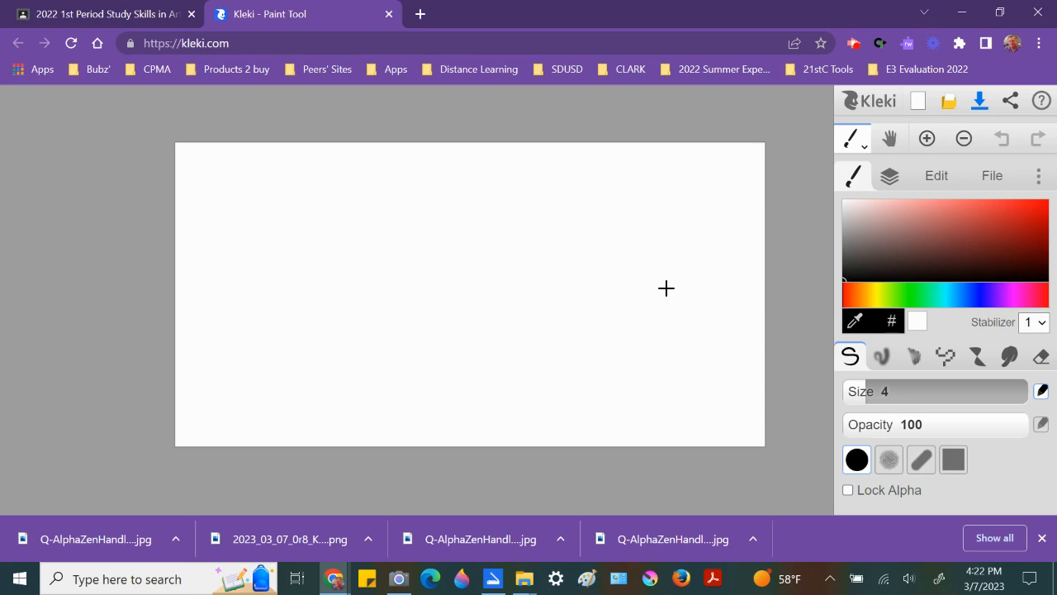
Step: Import Q-AlphaZenHandleBet-Q_jWing from Downloads into Kleki as the image
left_click(1002, 179)
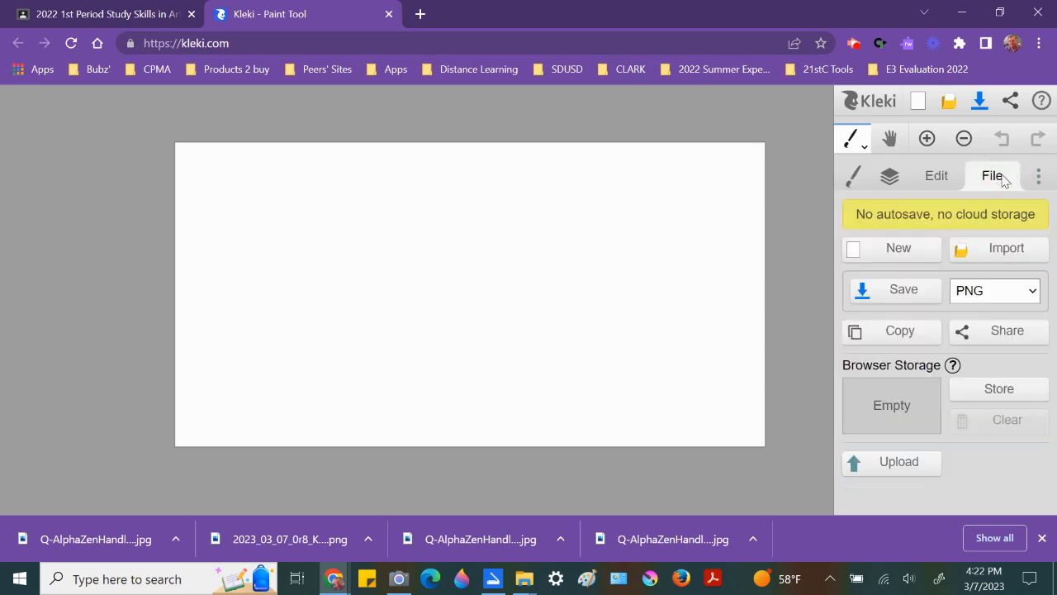
left_click(1001, 253)
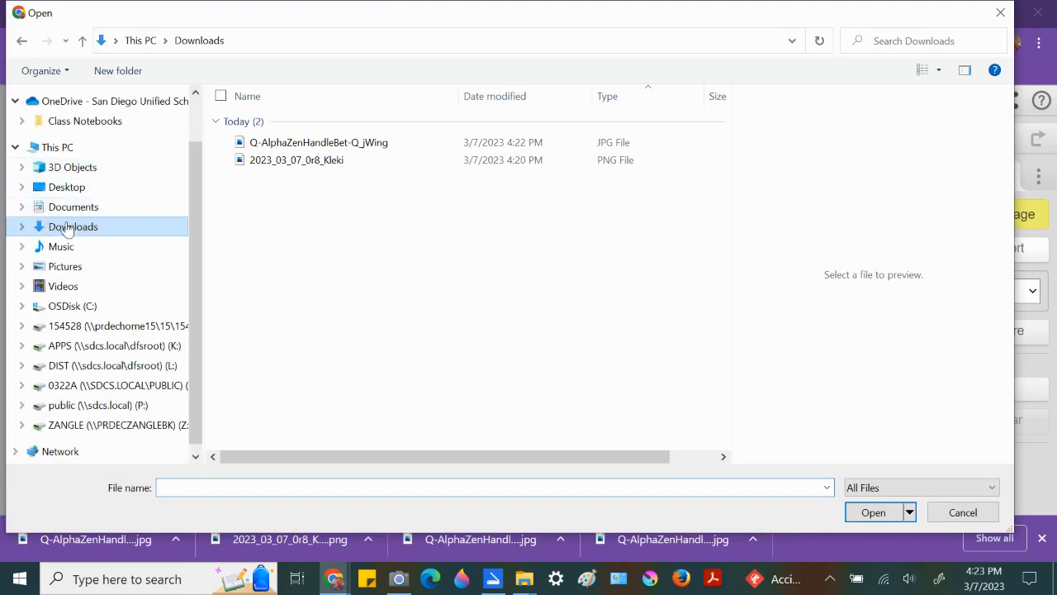
left_click(342, 149)
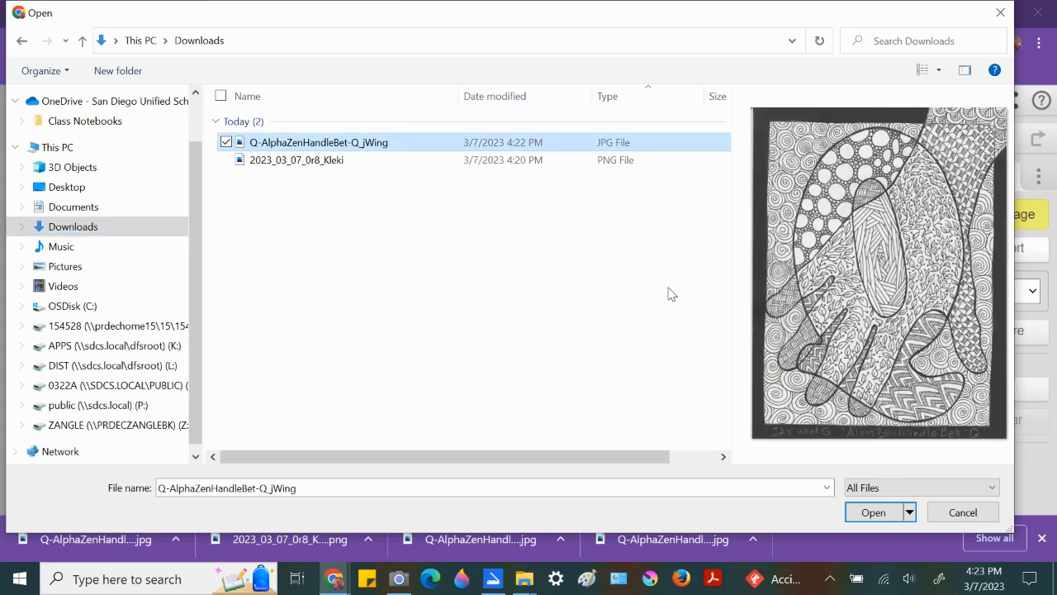
left_click(871, 512)
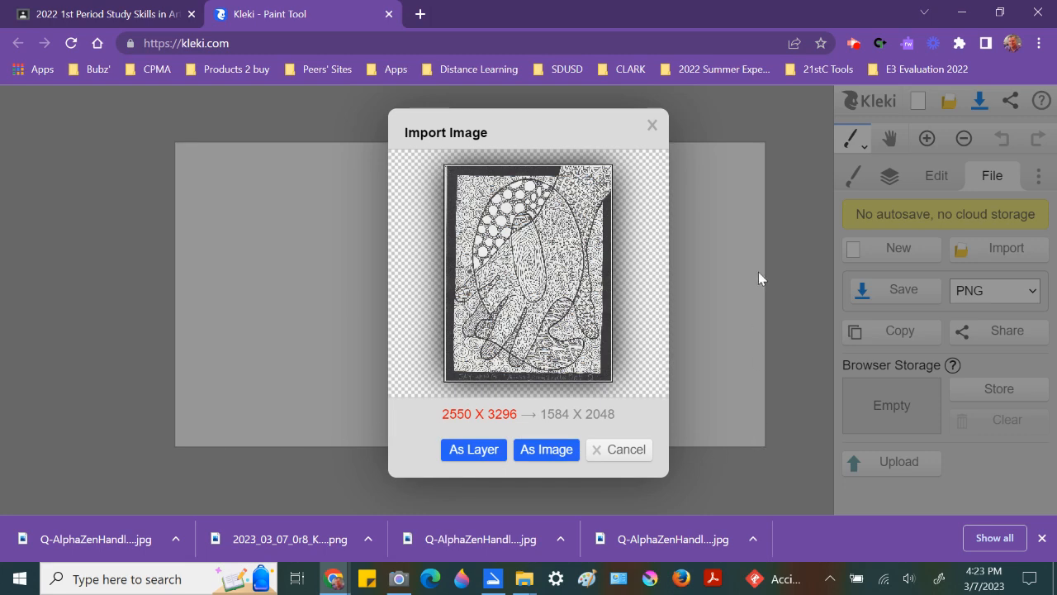
left_click(545, 451)
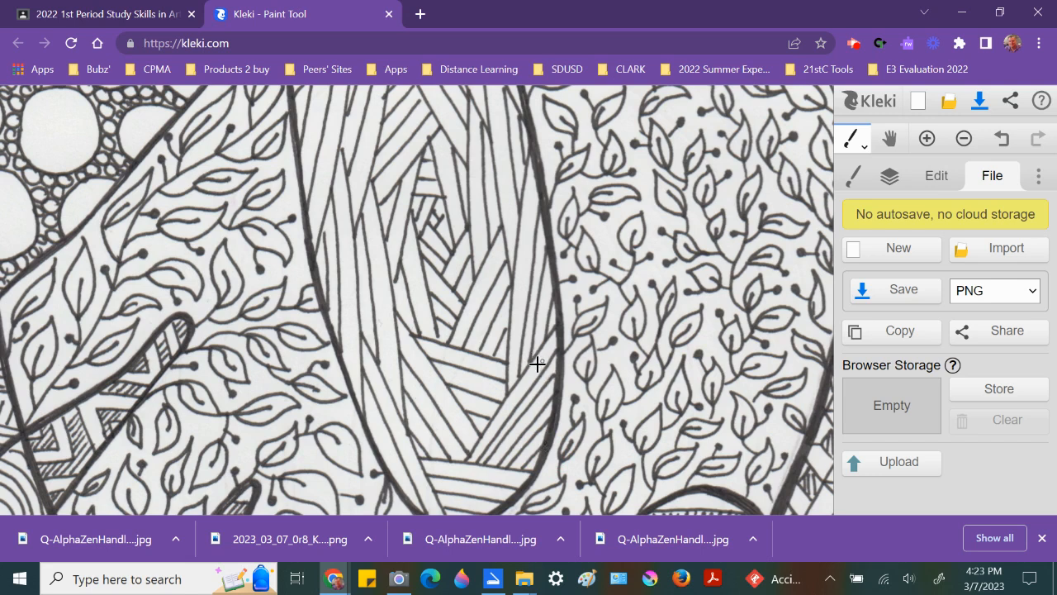
Step: Resize the image to a height of 1000 pixels with proportions constrained
left_click(939, 181)
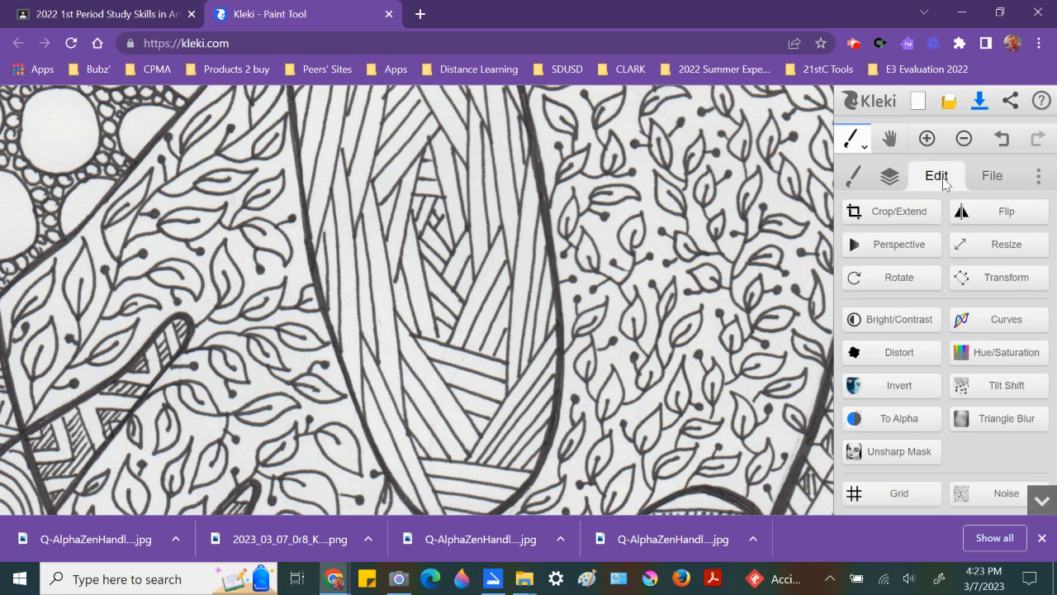
left_click(988, 246)
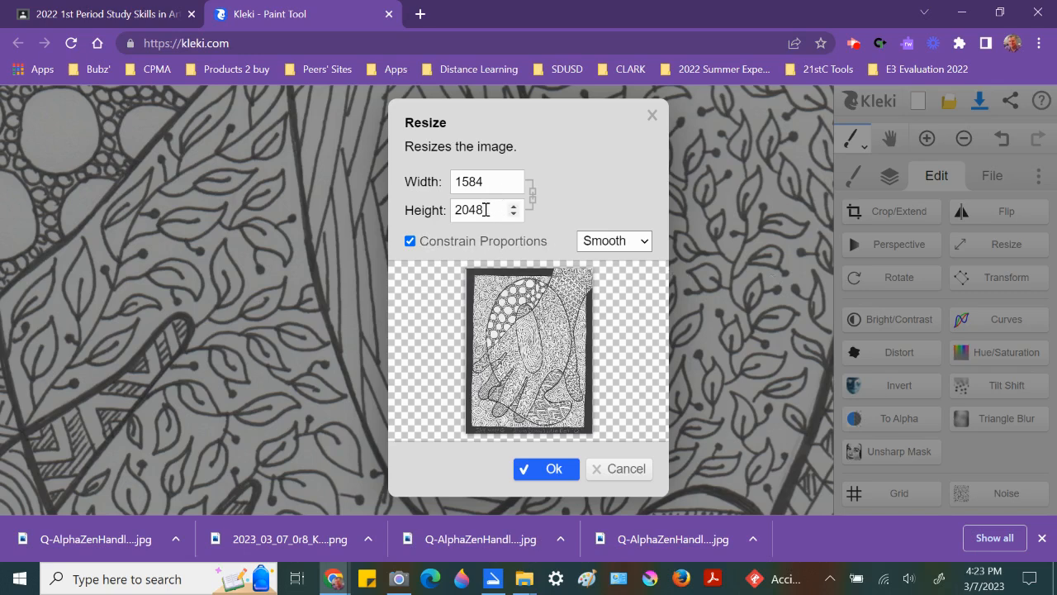
left_click_drag(485, 210, 425, 208)
type("1000")
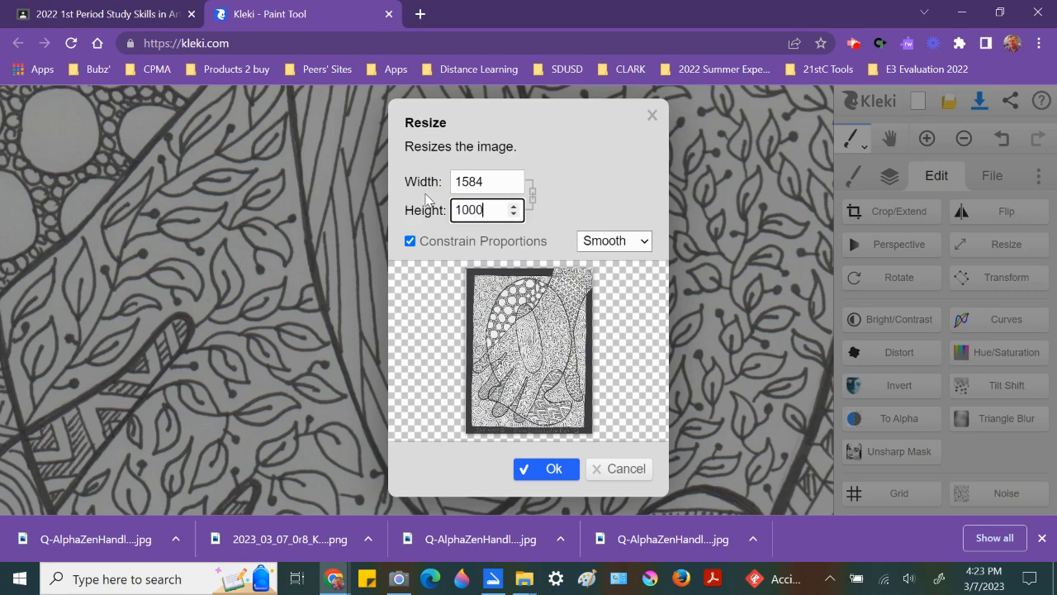
key("Tab")
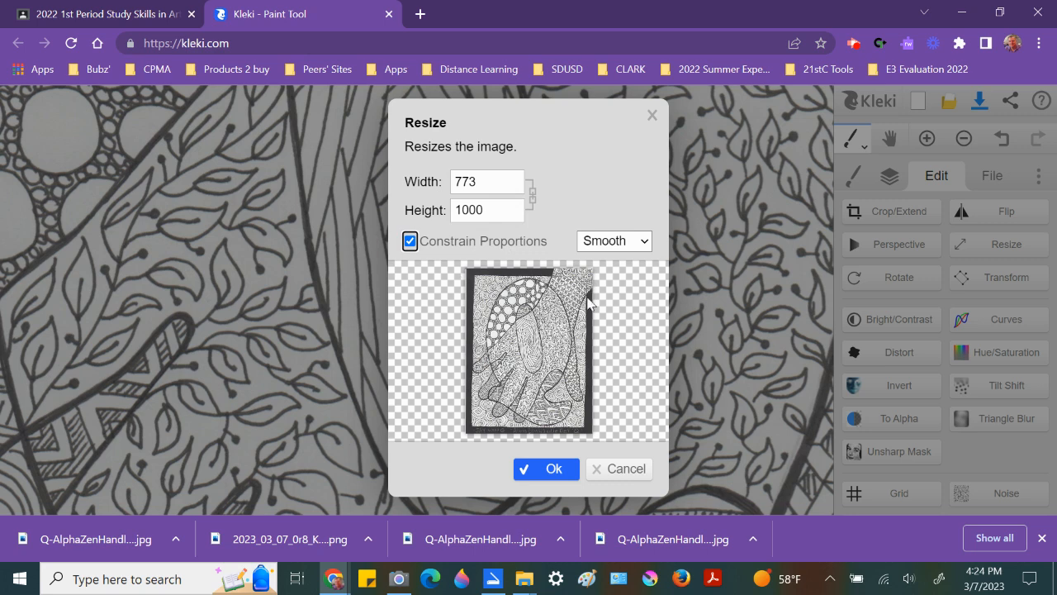
left_click(545, 469)
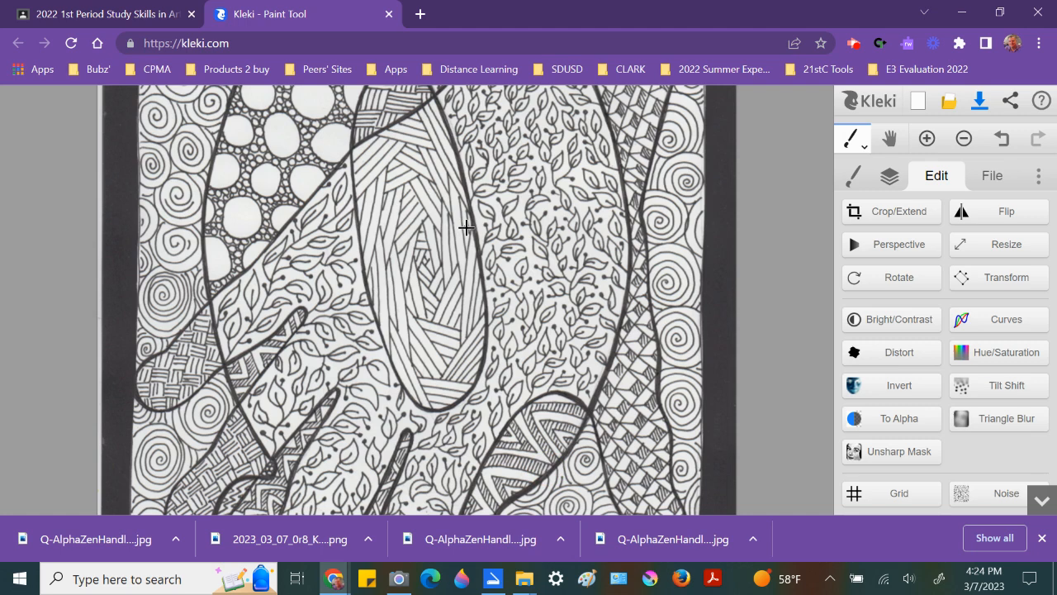
Step: Add a new layer and rename it Color
left_click(889, 178)
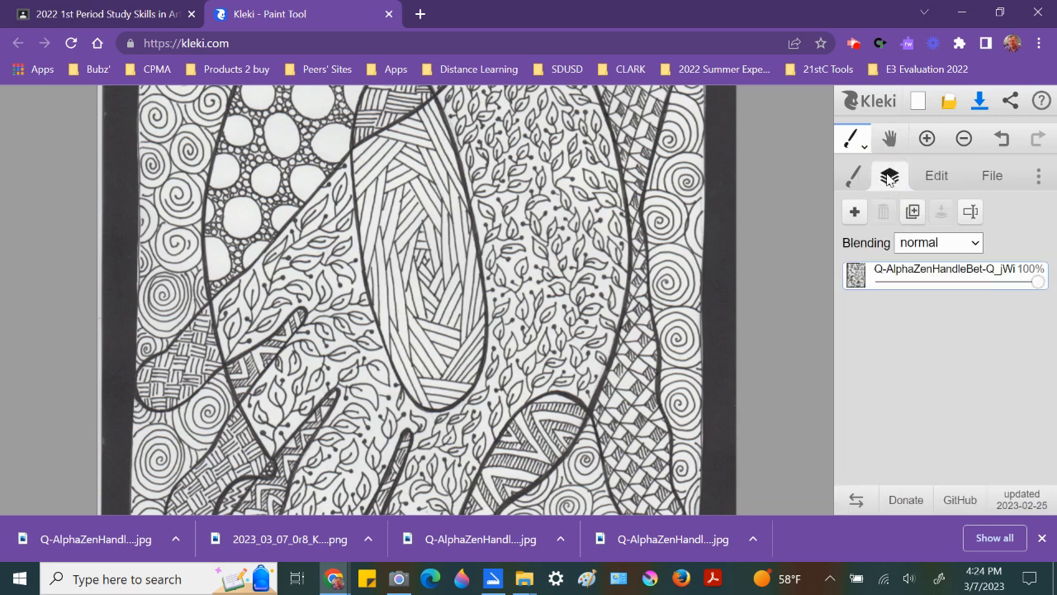
left_click(855, 213)
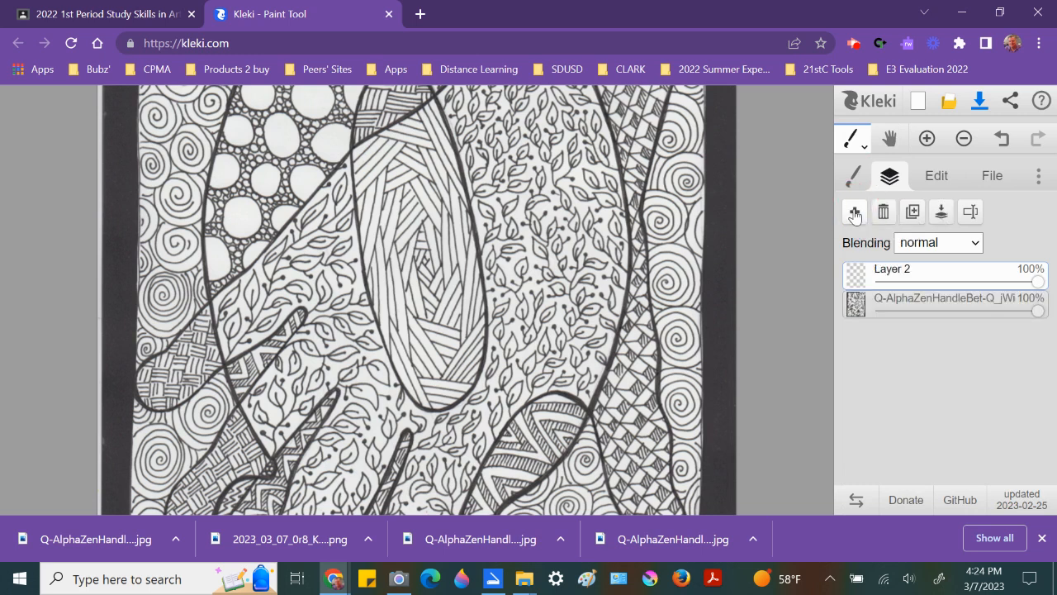
double_click(896, 276)
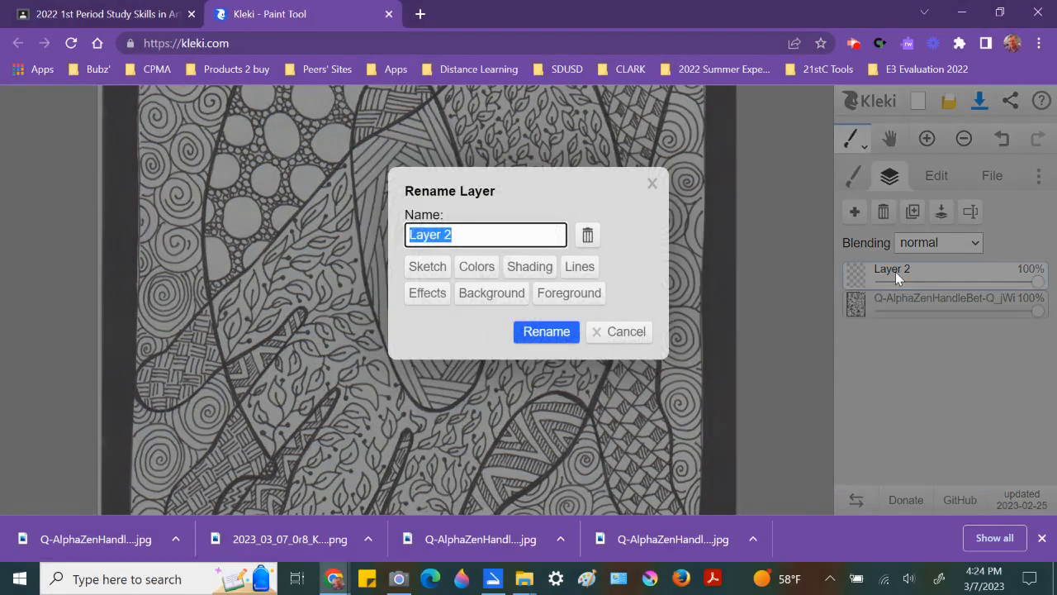
type("Color")
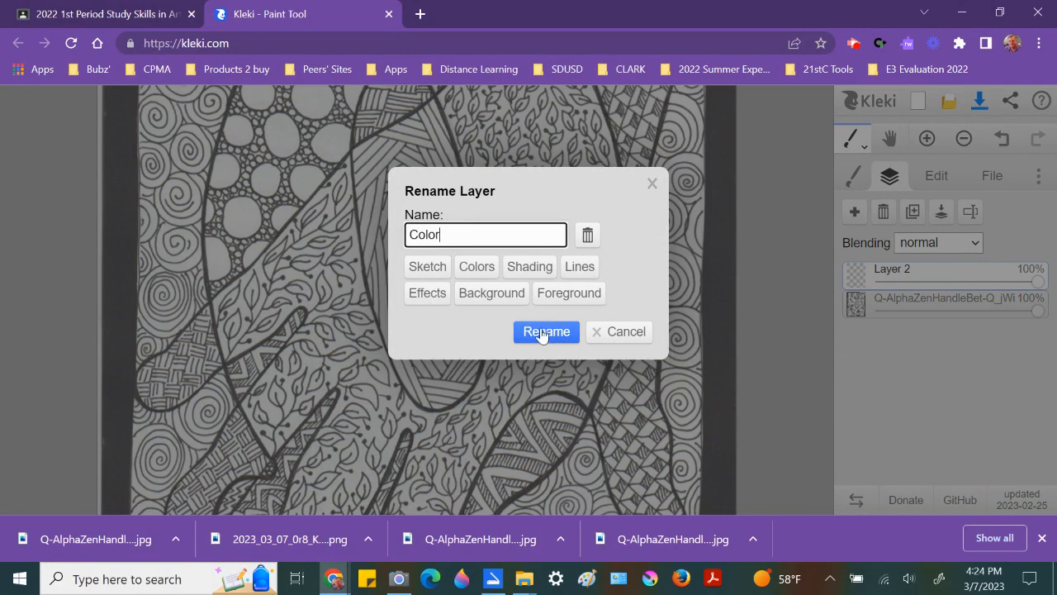
left_click(542, 333)
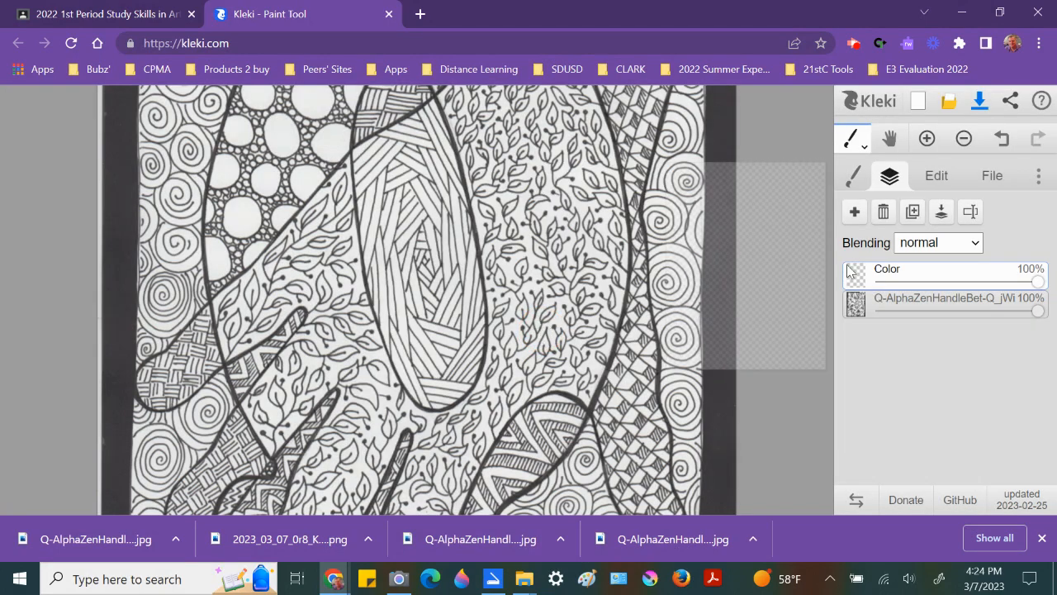
Step: Set the Color layer's blending mode to darken and add another new layer above it
left_click(934, 246)
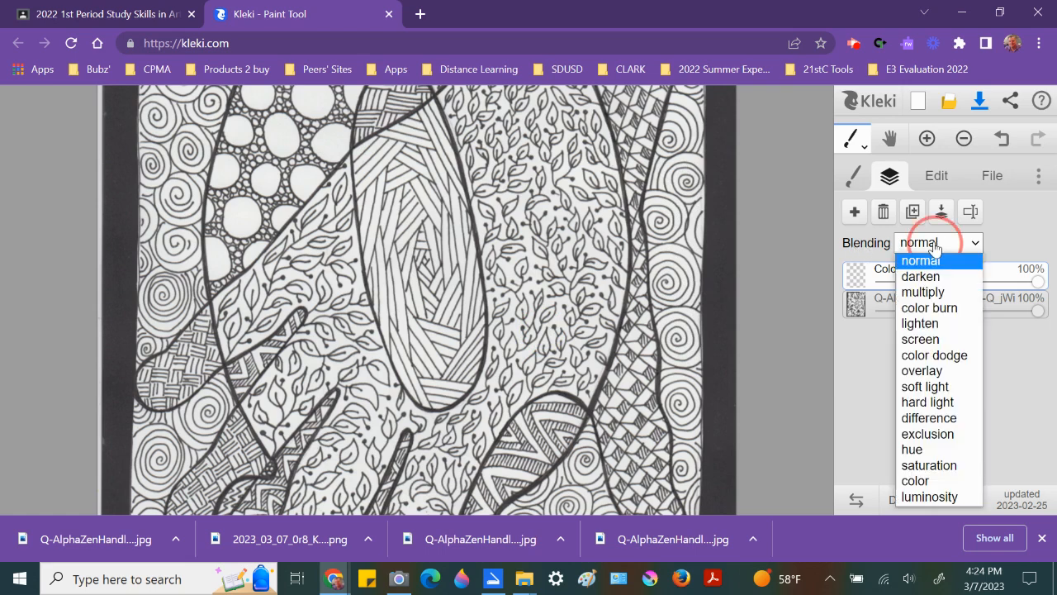
left_click(936, 278)
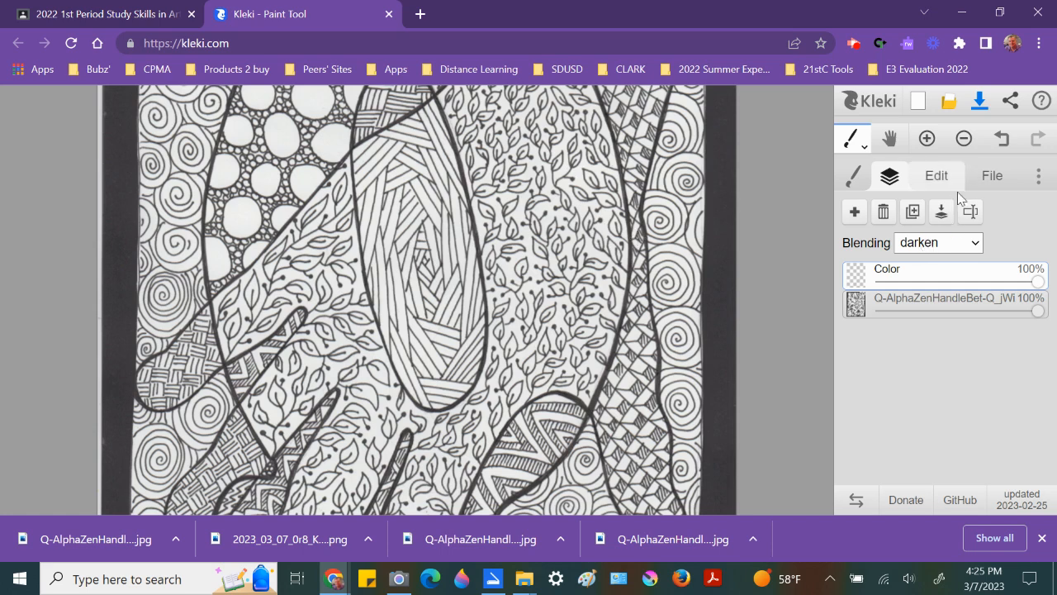
left_click(852, 214)
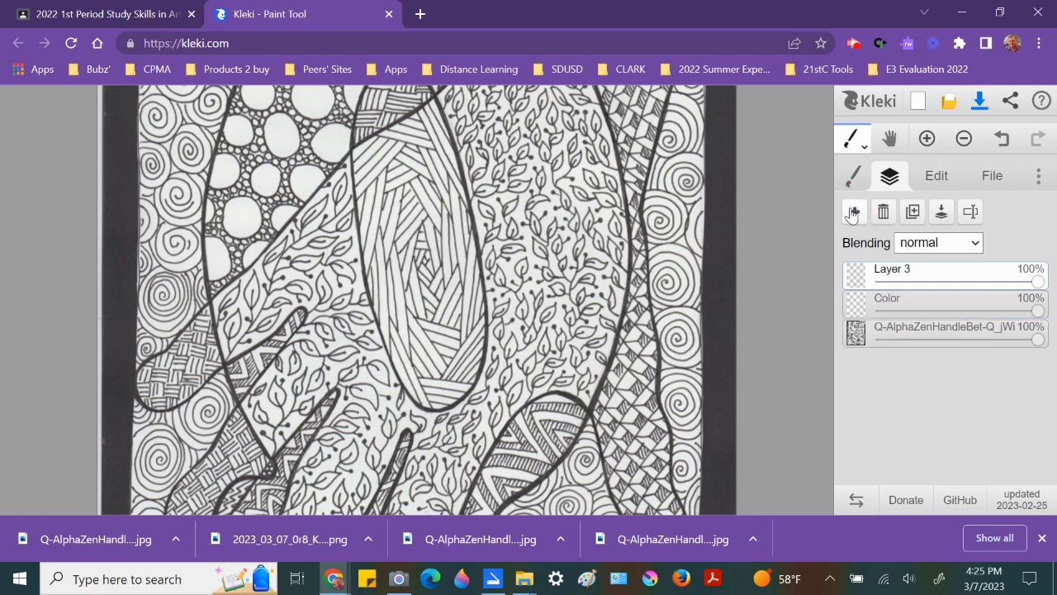
Step: Rename the top layer to ink
double_click(896, 274)
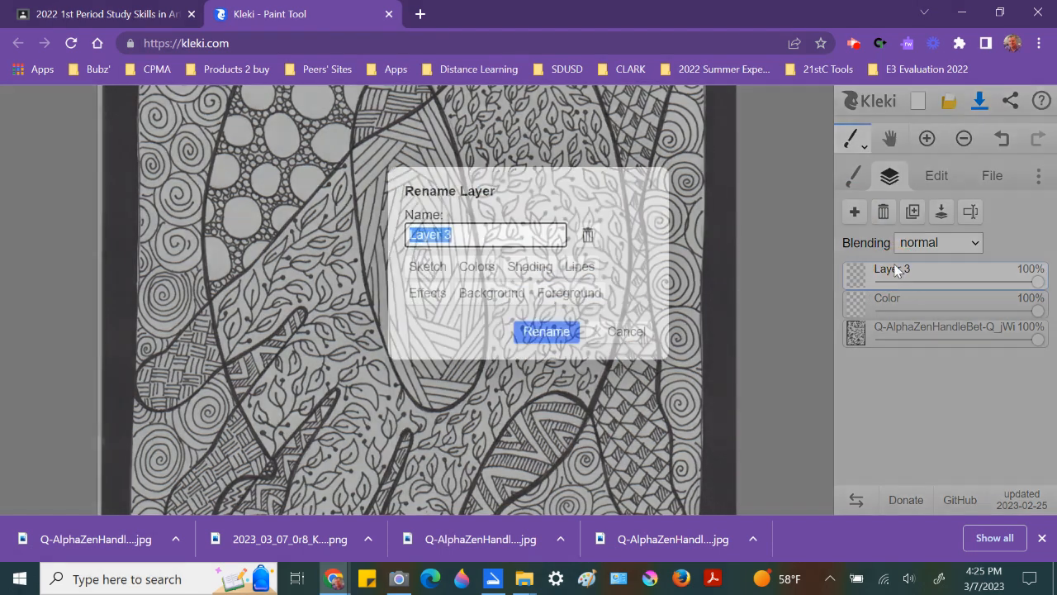
type("ink")
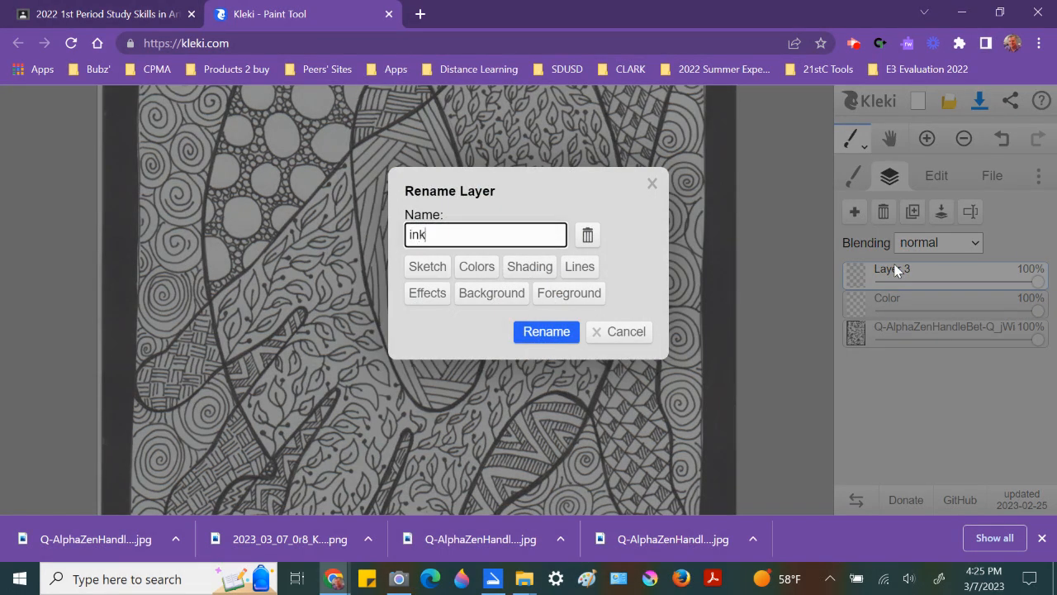
left_click(547, 328)
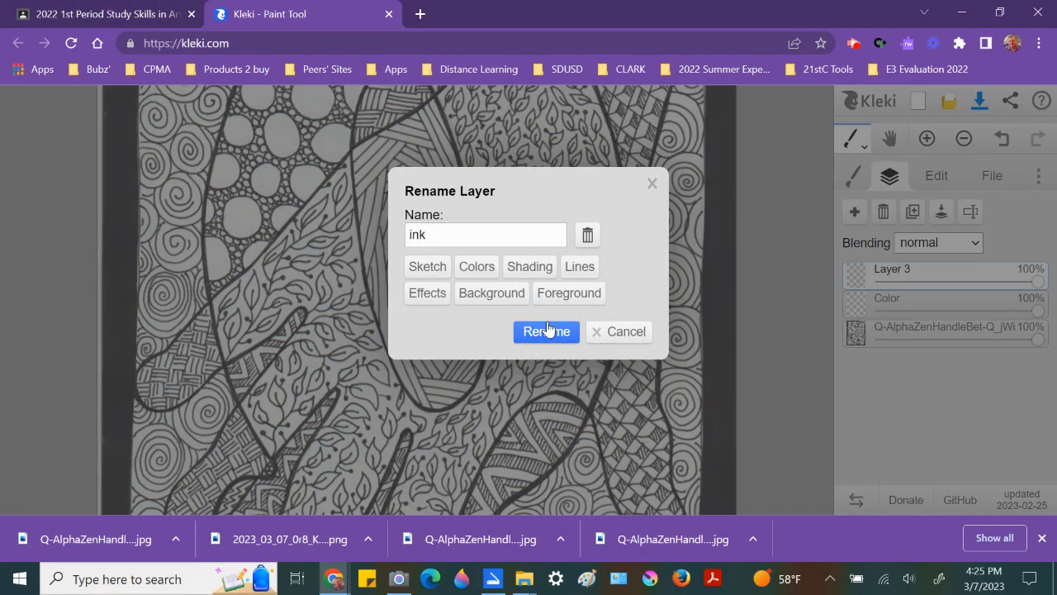
left_click(560, 330)
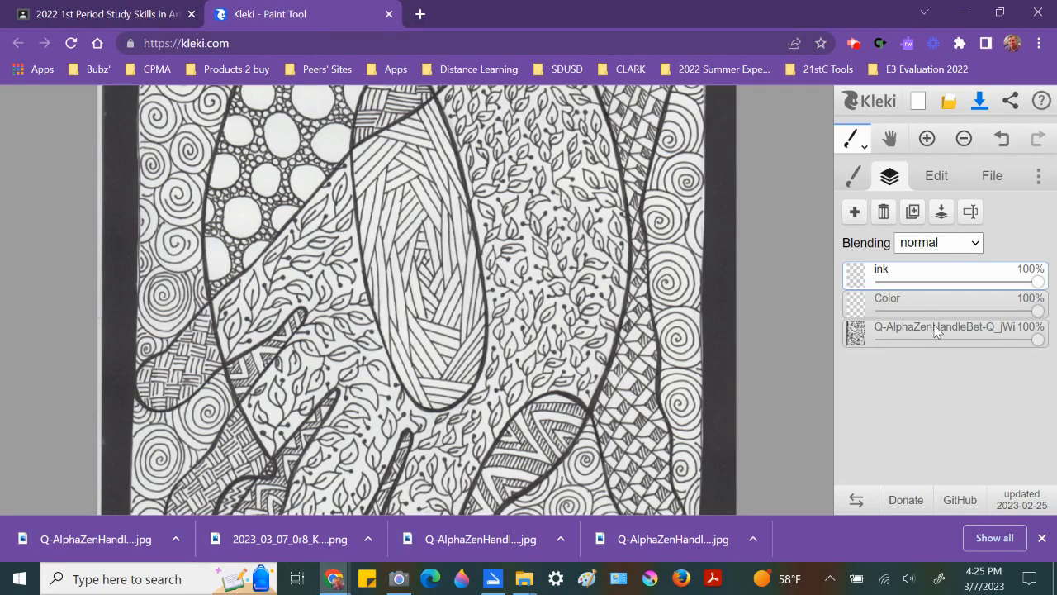
Step: Select the Color layer, switch to the brush, and pick a bright red colour
left_click(899, 305)
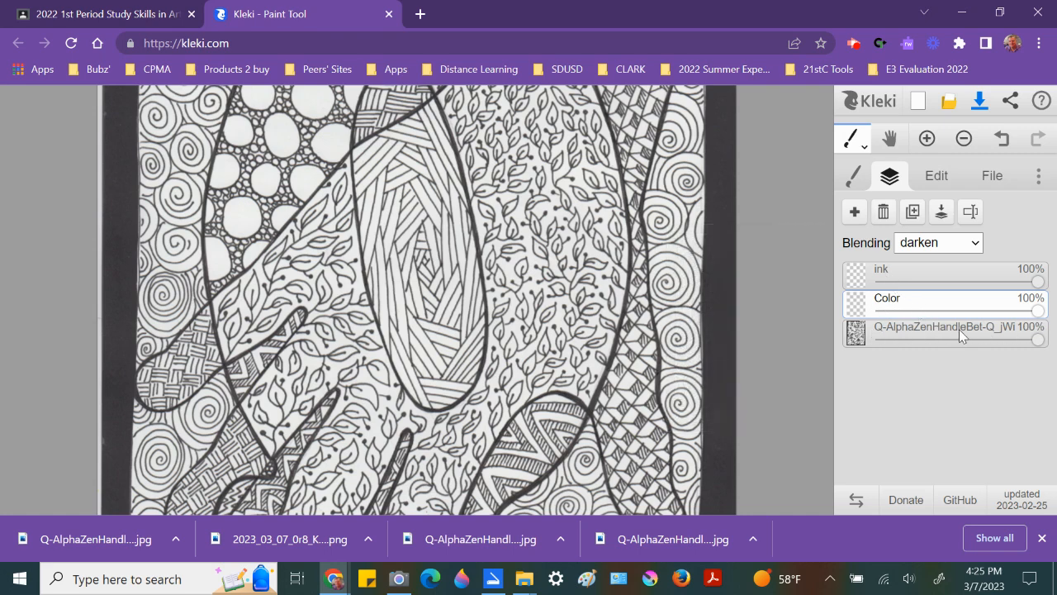
left_click(896, 303)
left_click(852, 180)
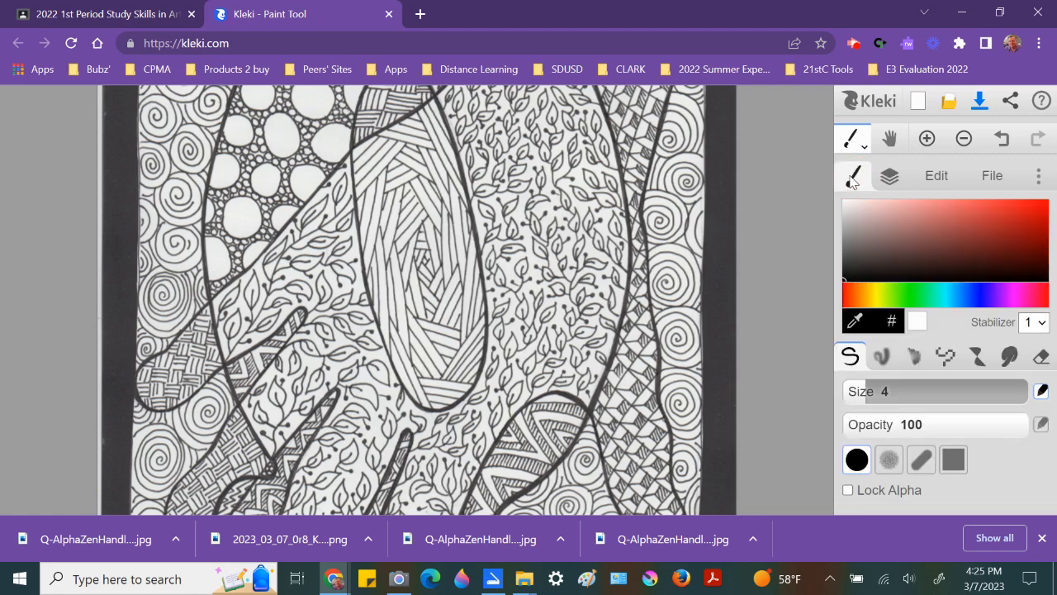
left_click(1036, 209)
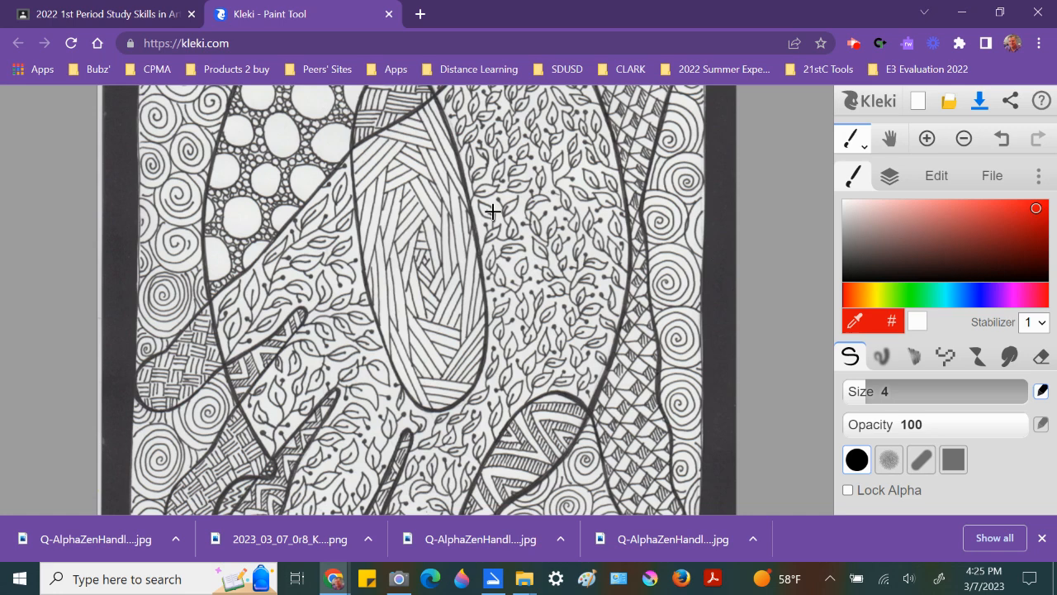
Step: Set the brush size to 95 and paint red over the leaf-patterned section right of center
mouse_move(483, 196)
left_mouse_down()
mouse_move(508, 225)
mouse_move(517, 220)
mouse_move(505, 236)
mouse_move(536, 230)
mouse_move(515, 209)
mouse_move(517, 158)
left_mouse_up()
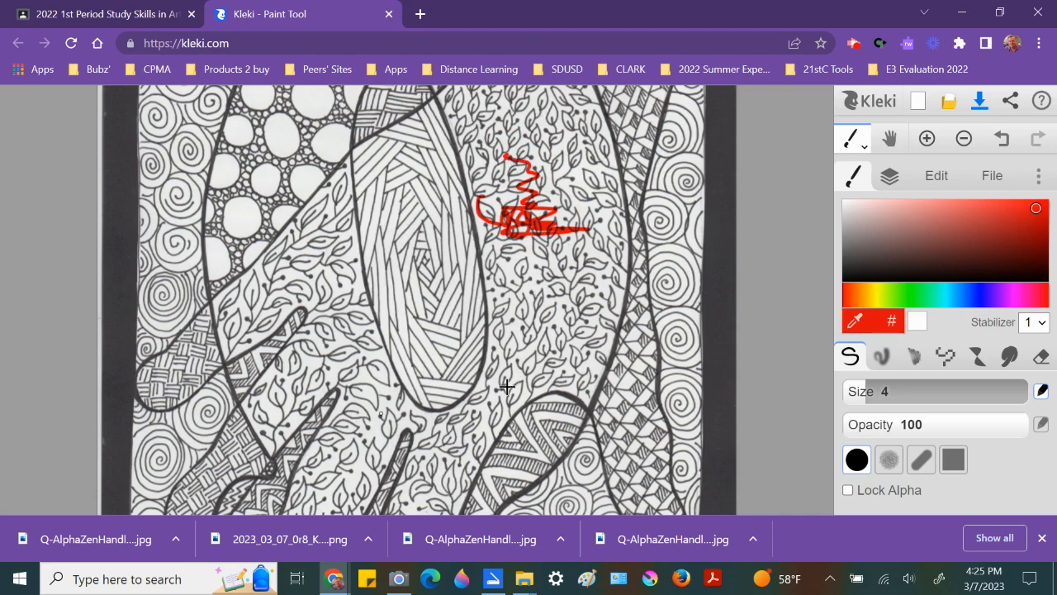
left_click_drag(864, 391, 898, 366)
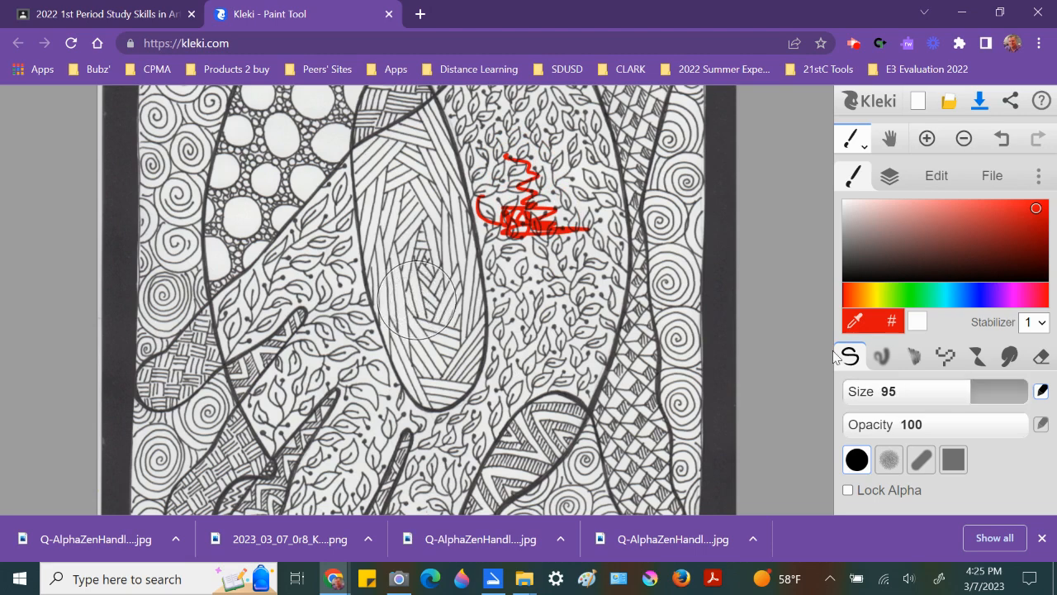
mouse_move(534, 258)
left_mouse_down()
mouse_move(502, 153)
mouse_move(510, 149)
mouse_move(568, 177)
mouse_move(582, 216)
mouse_move(569, 359)
mouse_move(545, 335)
mouse_move(516, 183)
mouse_move(499, 154)
mouse_move(525, 309)
left_mouse_up()
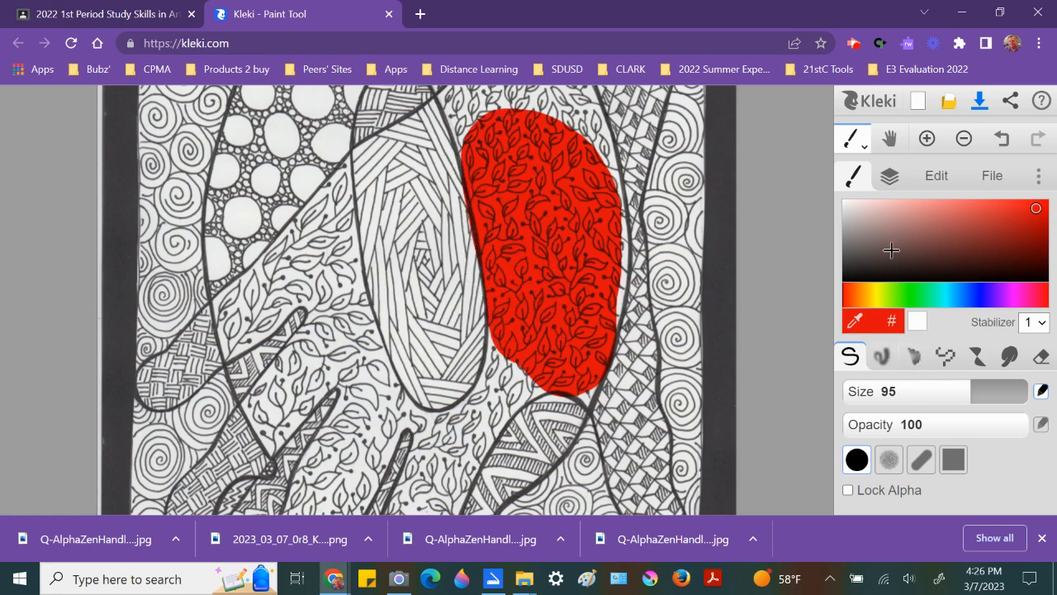
Step: Extend the red fill down the right leaf section and paint a second red patch over the leaf section at left
left_click(890, 175)
left_click(890, 297)
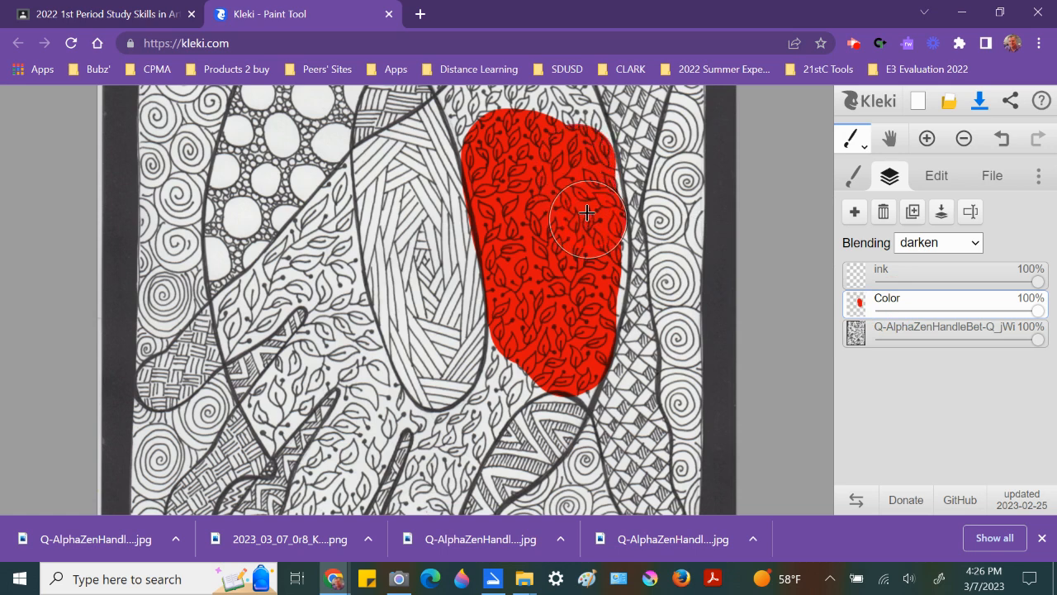
mouse_move(582, 174)
left_mouse_down()
mouse_move(596, 236)
mouse_move(588, 301)
mouse_move(577, 343)
mouse_move(533, 338)
left_mouse_up()
left_click(315, 259)
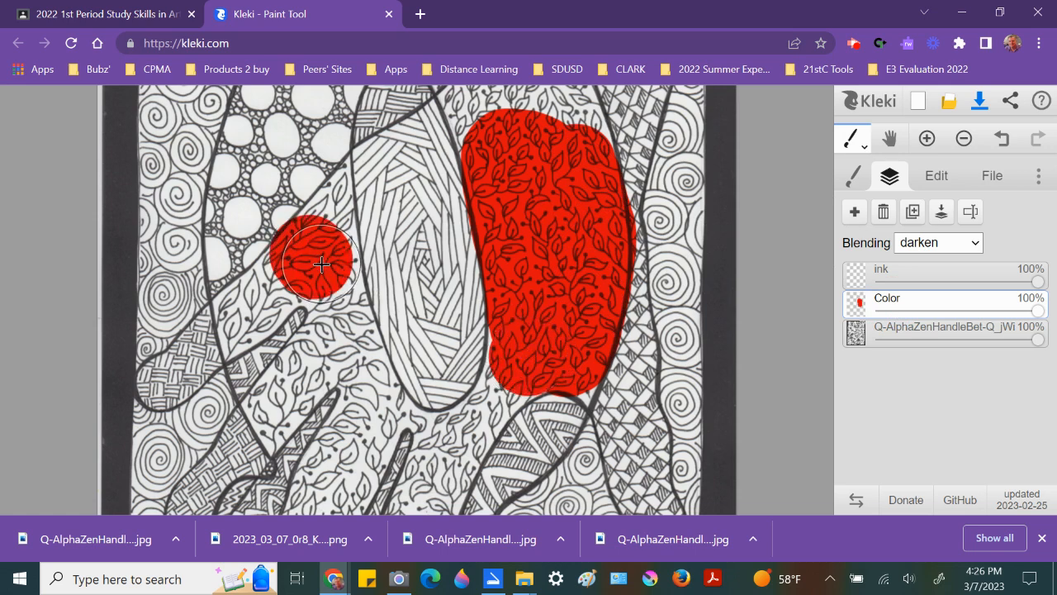
left_click_drag(244, 314, 316, 257)
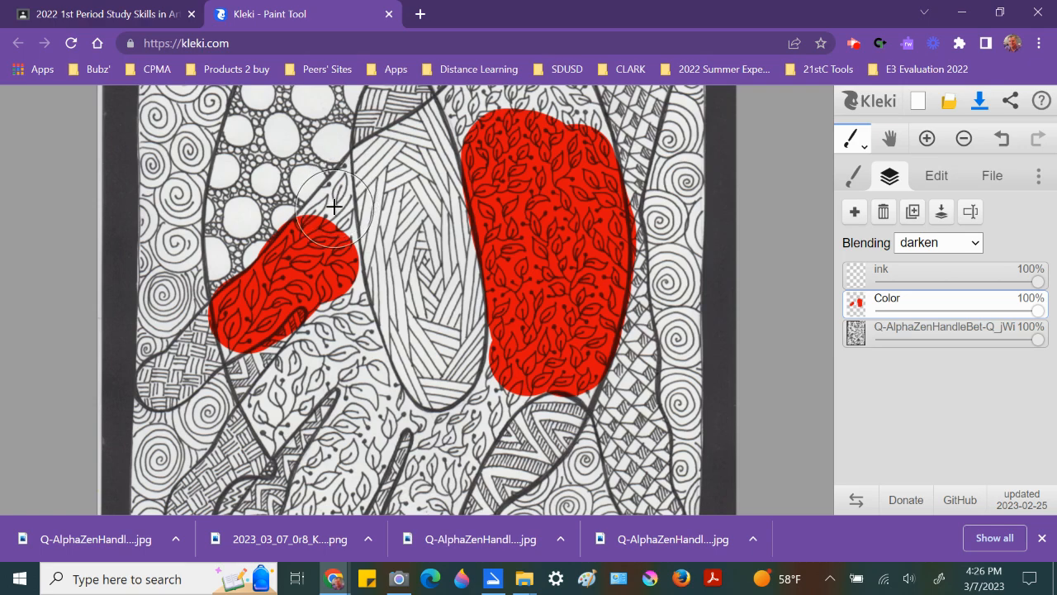
Step: Set the brush size to 18 and fill the left red area up to its outlines near the top
scroll(334, 206, "up", 5)
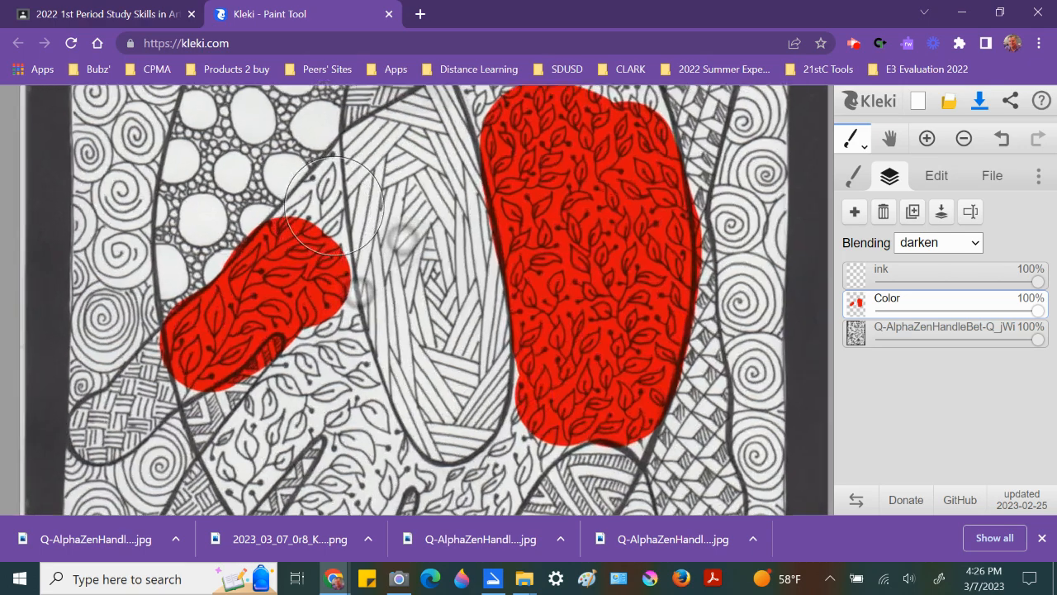
scroll(335, 206, "up", 2)
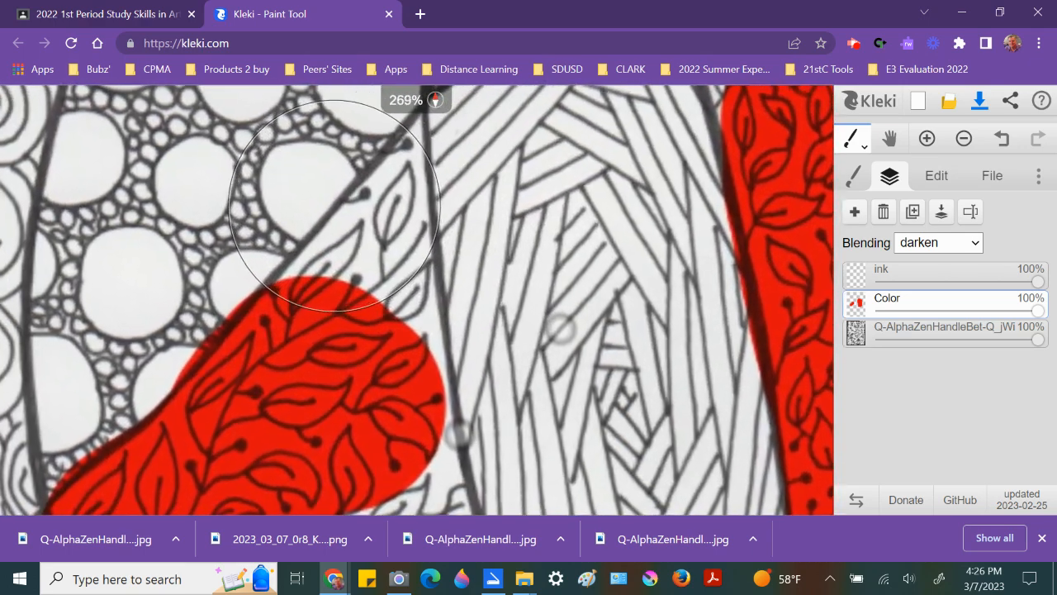
scroll(334, 206, "down", 3)
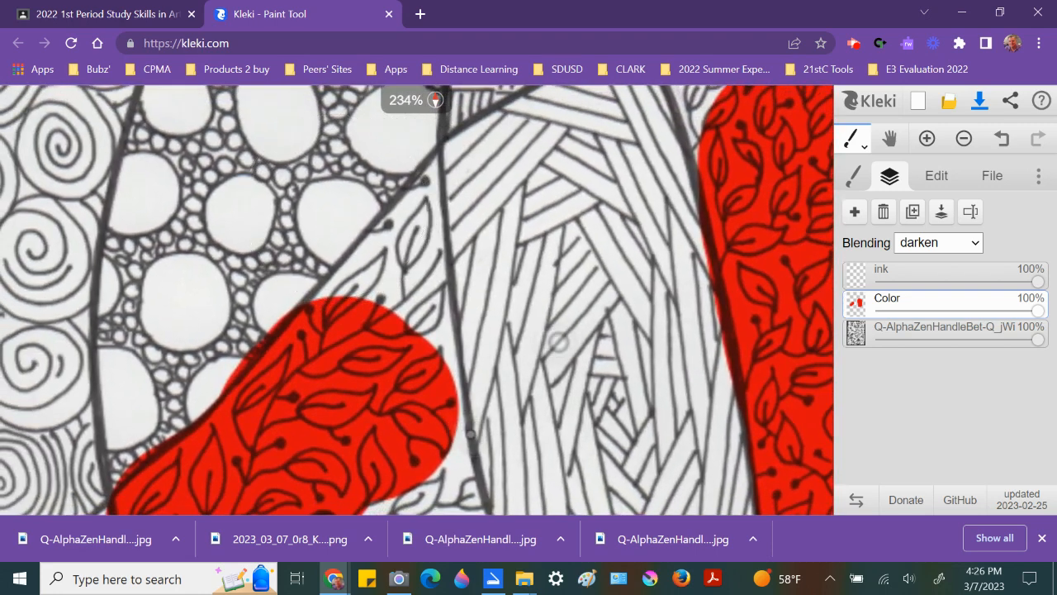
left_click(853, 176)
left_click_drag(971, 389, 896, 401)
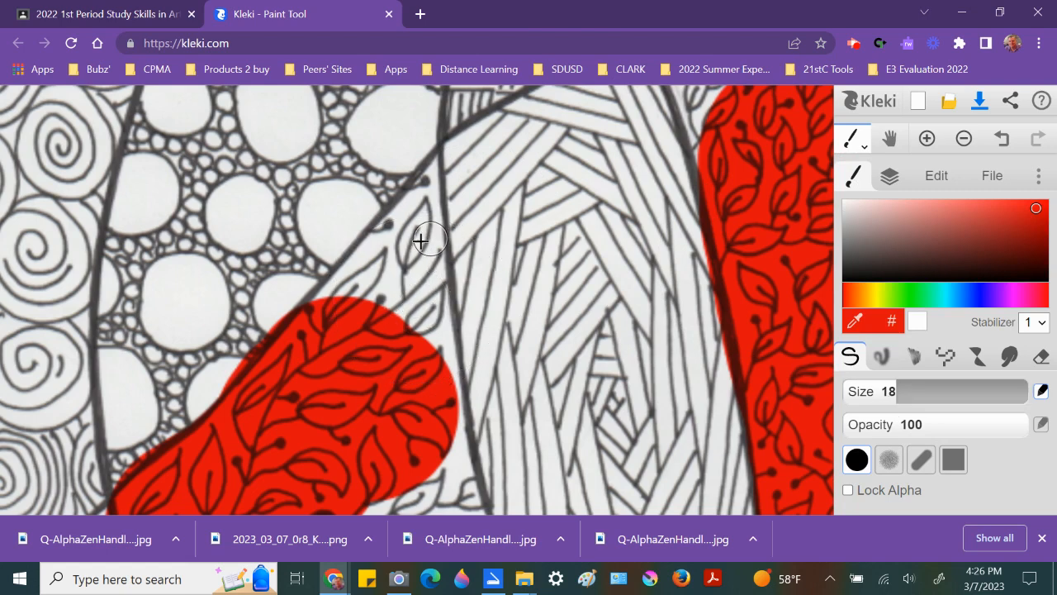
mouse_move(422, 233)
left_mouse_down()
mouse_move(413, 212)
mouse_move(323, 311)
mouse_move(366, 266)
mouse_move(309, 306)
mouse_move(347, 288)
mouse_move(391, 293)
mouse_move(396, 264)
mouse_move(410, 256)
mouse_move(412, 207)
mouse_move(434, 367)
mouse_move(387, 299)
mouse_move(413, 299)
left_mouse_up()
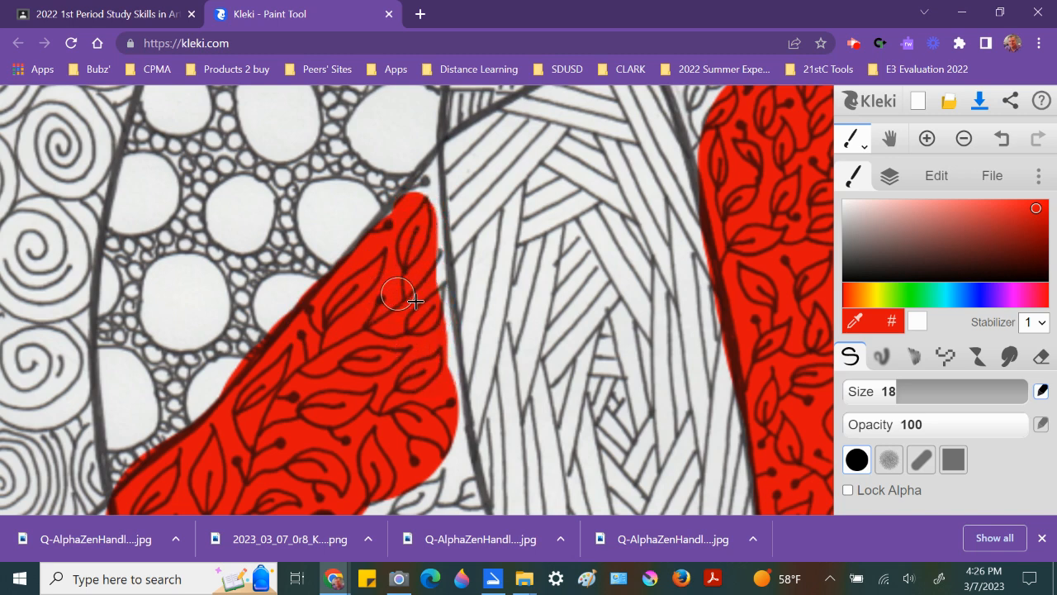
mouse_move(428, 216)
left_mouse_down()
mouse_move(427, 306)
mouse_move(438, 346)
mouse_move(434, 294)
mouse_move(454, 422)
left_mouse_up()
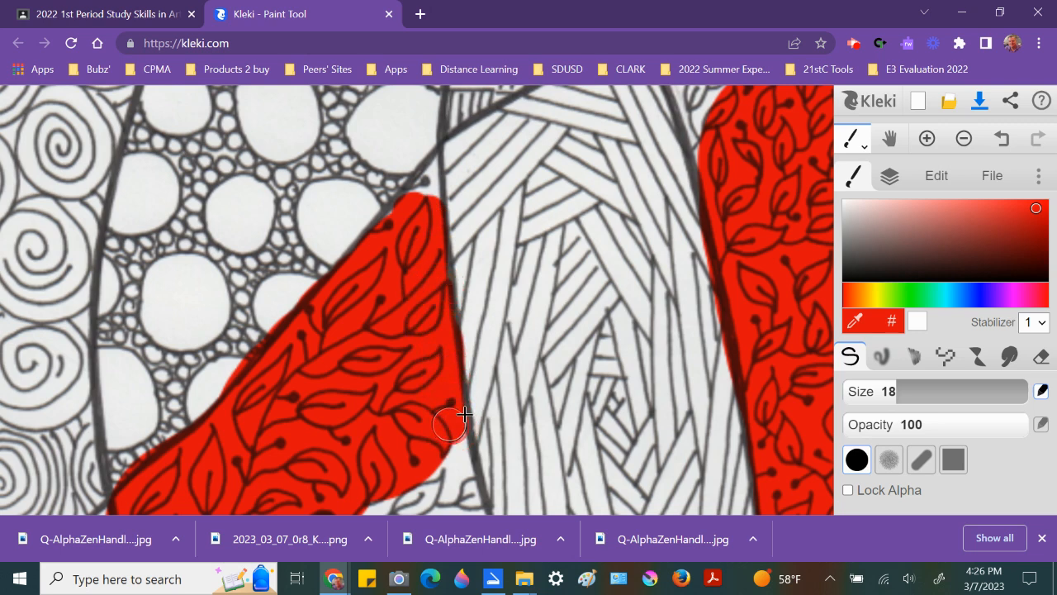
Step: Refine the red fill at the top tip of the left area with brush sizes between about 5 and 22
mouse_move(894, 391)
left_mouse_down()
mouse_move(851, 392)
mouse_move(860, 392)
left_mouse_up()
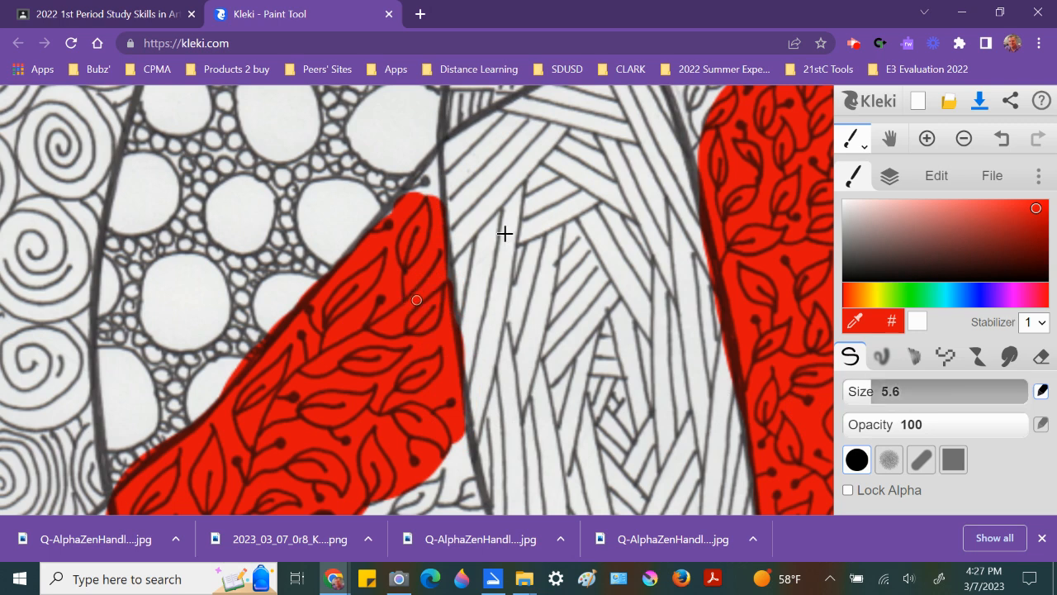
mouse_move(431, 191)
left_mouse_down()
mouse_move(432, 172)
mouse_move(423, 183)
mouse_move(416, 176)
mouse_move(413, 195)
left_mouse_up()
key("bracketright")
key("bracketright")
key("bracketright")
key("bracketright")
key("bracketright")
key("bracketright")
key("bracketright")
key("bracketright")
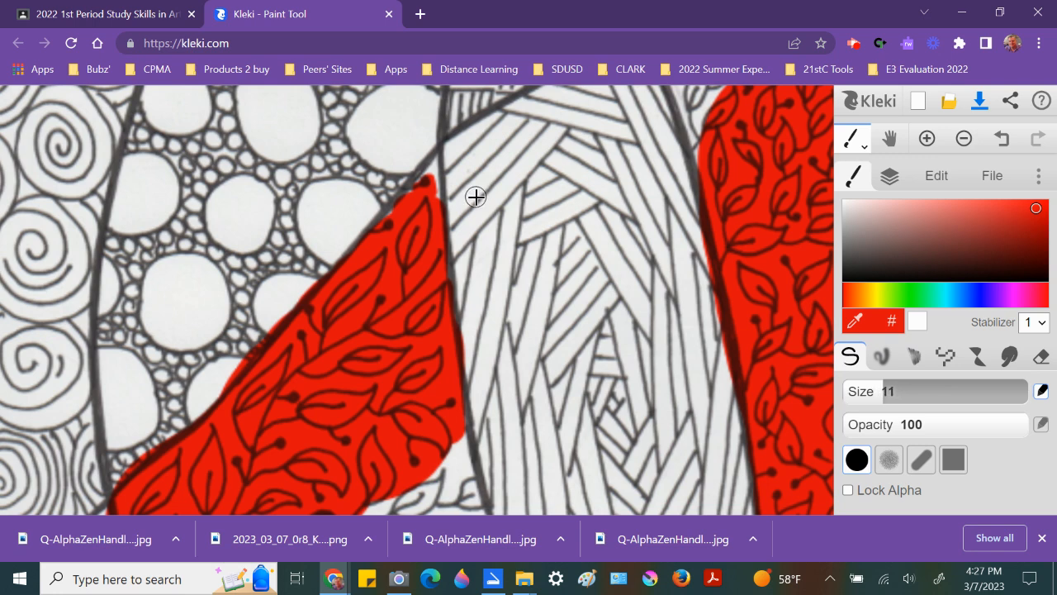
left_click_drag(425, 199, 405, 229)
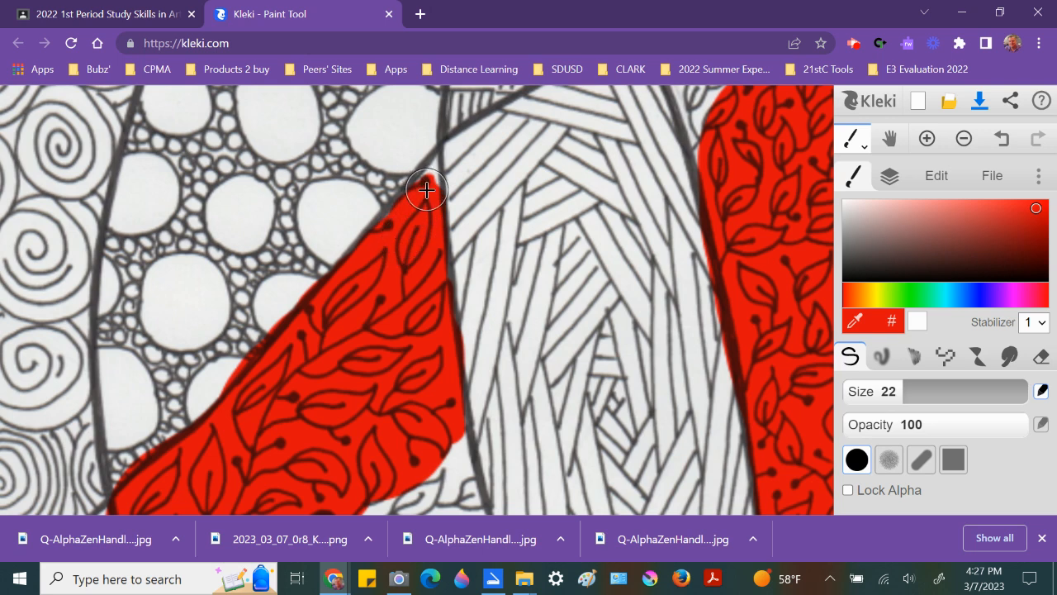
key("bracketleft")
key("bracketleft")
key("bracketleft")
key("bracketleft")
key("bracketleft")
key("bracketleft")
key("bracketleft")
key("bracketleft")
mouse_move(422, 180)
left_mouse_down()
mouse_move(439, 161)
mouse_move(437, 193)
mouse_move(427, 172)
mouse_move(402, 185)
mouse_move(377, 262)
left_mouse_up()
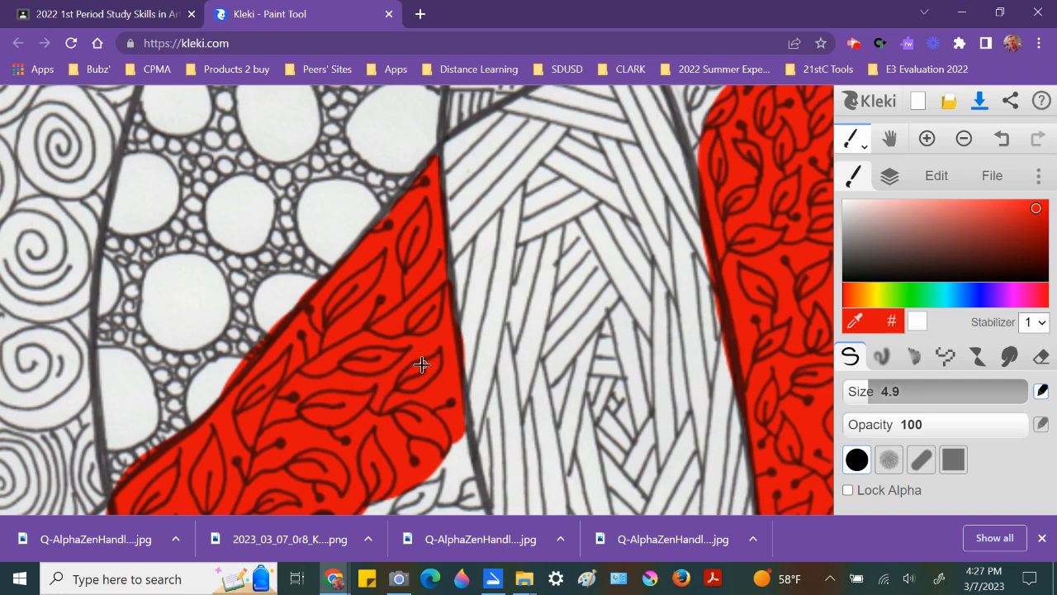
Step: Set the brush size to 38 and paint red over the adjoining leaf section below the left area
left_click_drag(418, 407, 378, 156)
left_click_drag(366, 299, 337, 183)
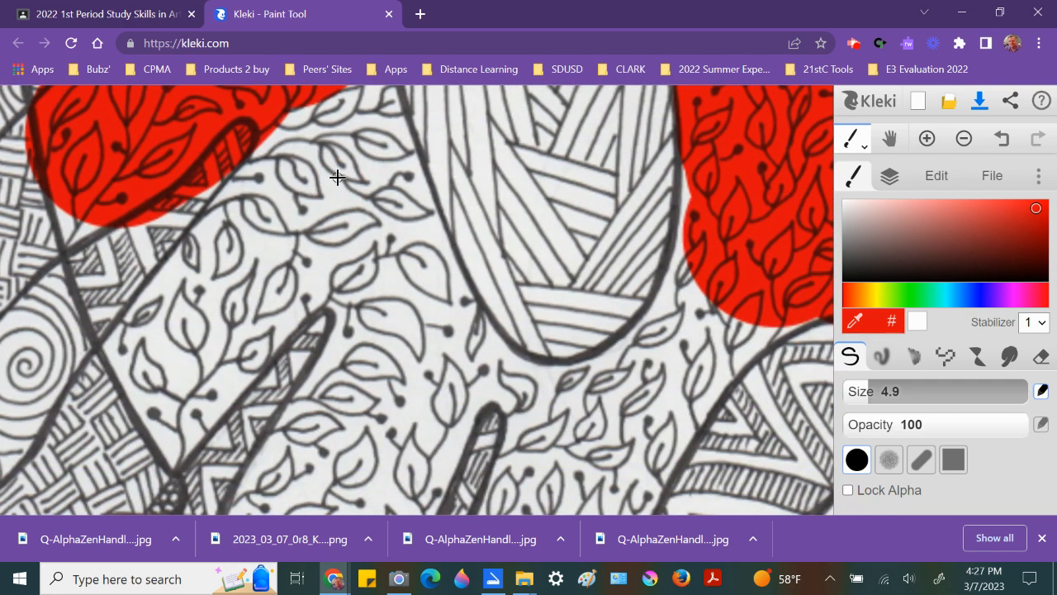
key("bracketright")
key("bracketright")
key("bracketright")
key("bracketright")
key("bracketright")
key("bracketright")
key("bracketright")
key("bracketright")
key("bracketright")
key("bracketright")
key("bracketright")
key("bracketright")
key("bracketright")
key("bracketright")
key("bracketright")
key("bracketright")
key("bracketright")
key("bracketright")
key("bracketright")
key("bracketright")
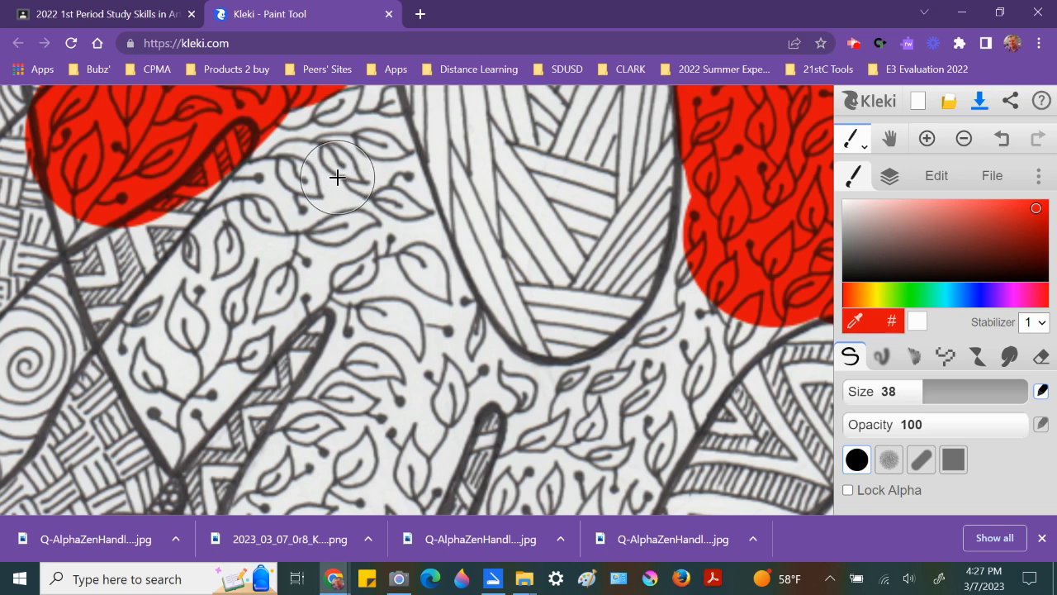
mouse_move(329, 184)
left_mouse_down()
mouse_move(175, 359)
mouse_move(152, 346)
mouse_move(255, 218)
mouse_move(299, 135)
mouse_move(327, 122)
mouse_move(358, 157)
mouse_move(370, 211)
mouse_move(235, 317)
mouse_move(188, 393)
left_mouse_up()
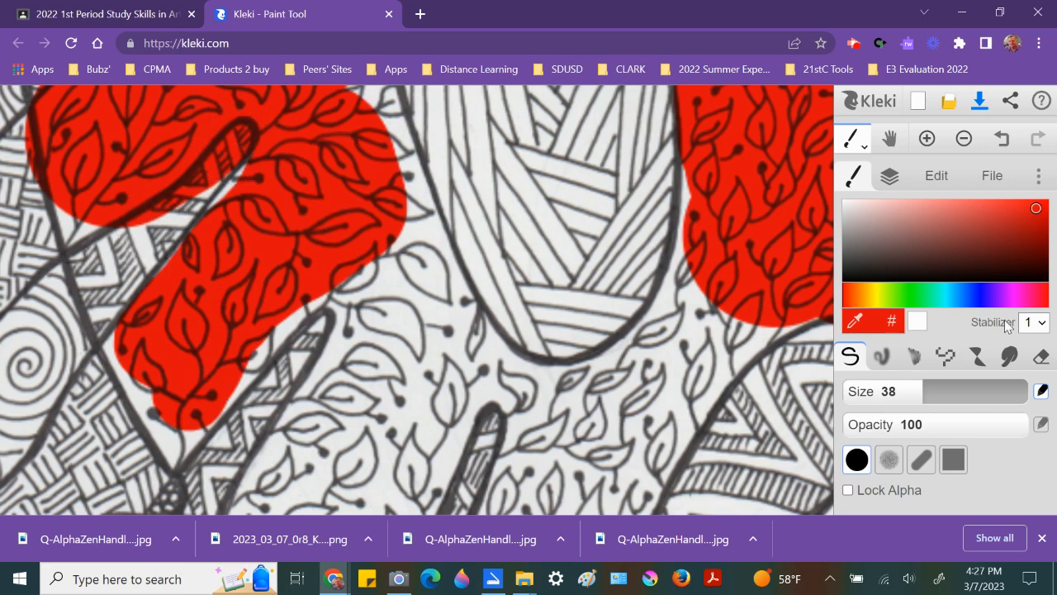
Step: Erase the red spilling into the gap between the two left leaf sections with the eraser at size 15
left_click(1041, 355)
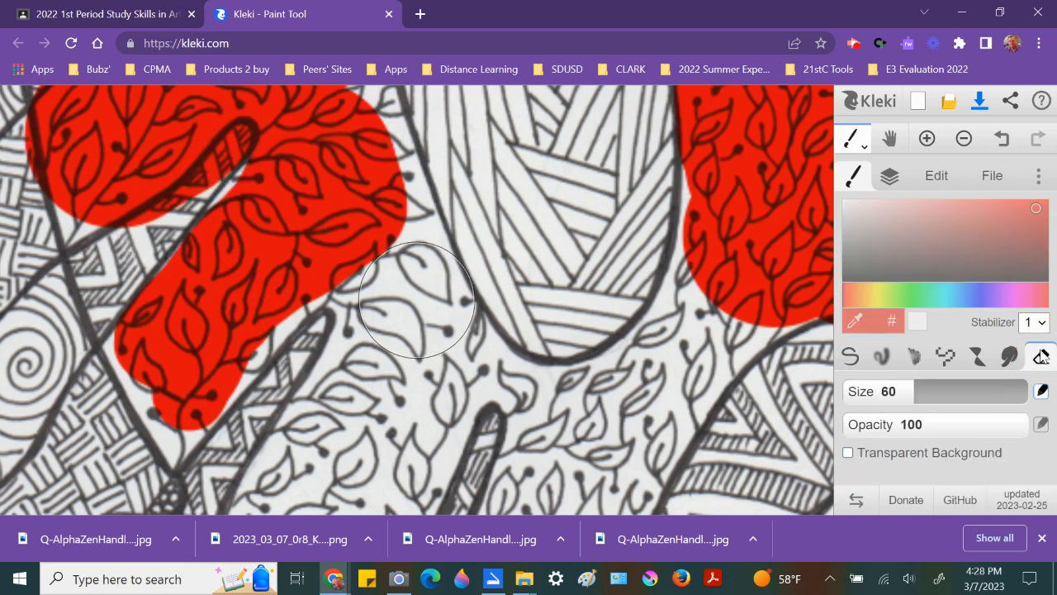
key("bracketleft")
key("bracketleft")
key("bracketleft")
key("bracketleft")
key("bracketleft")
key("bracketleft")
key("bracketleft")
key("bracketleft")
key("bracketleft")
key("bracketleft")
key("bracketleft")
key("bracketleft")
key("bracketleft")
key("bracketleft")
key("bracketleft")
key("bracketleft")
key("bracketleft")
key("bracketleft")
key("bracketleft")
key("bracketleft")
key("bracketleft")
key("bracketleft")
key("bracketleft")
key("bracketleft")
key("bracketleft")
key("bracketleft")
key("bracketleft")
key("bracketleft")
key("bracketleft")
key("bracketleft")
key("bracketleft")
key("bracketleft")
key("bracketleft")
key("bracketleft")
key("bracketleft")
key("bracketleft")
key("bracketleft")
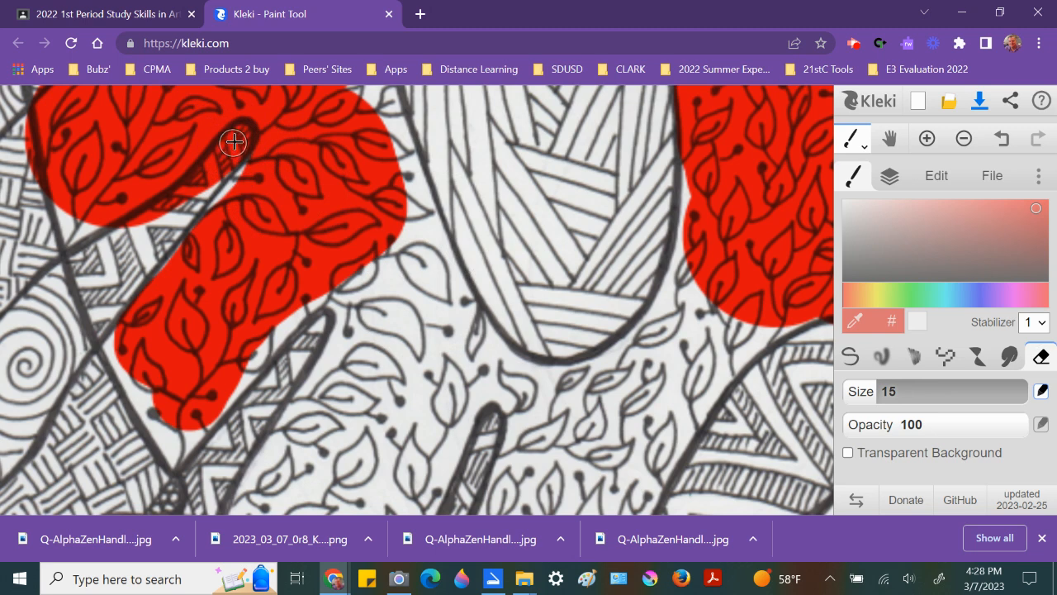
left_click_drag(240, 133, 133, 227)
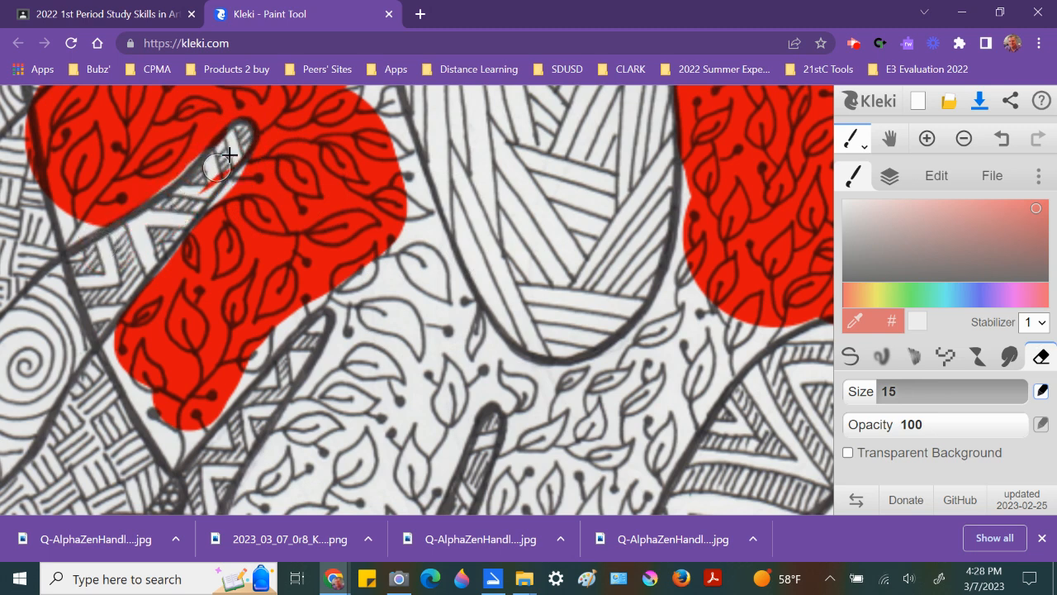
left_click_drag(223, 164, 175, 212)
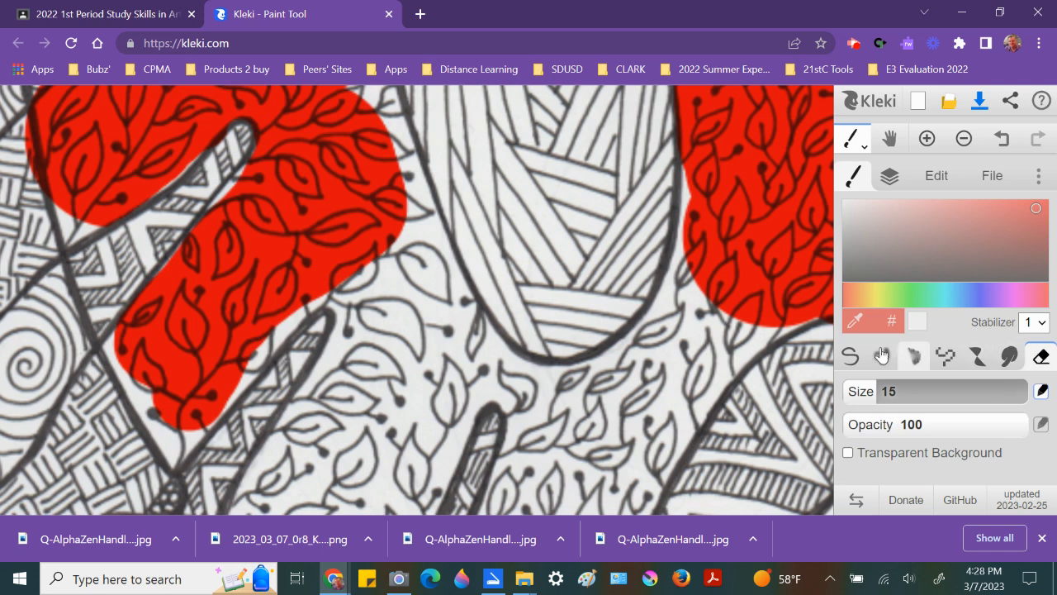
Step: Switch back to the brush at size 38 and extend the red fill over the lower leaf sections of the left area
left_click(849, 357)
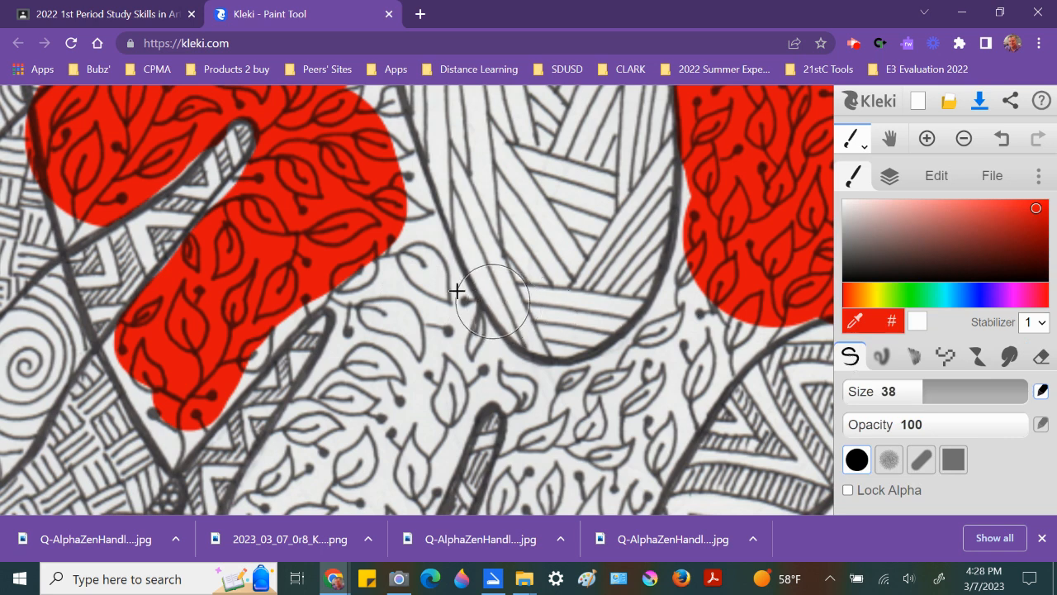
mouse_move(390, 281)
left_mouse_down()
mouse_move(393, 312)
mouse_move(380, 349)
mouse_move(316, 453)
mouse_move(326, 404)
mouse_move(376, 317)
mouse_move(381, 285)
mouse_move(353, 260)
mouse_move(292, 278)
mouse_move(204, 370)
mouse_move(268, 295)
mouse_move(340, 268)
left_mouse_up()
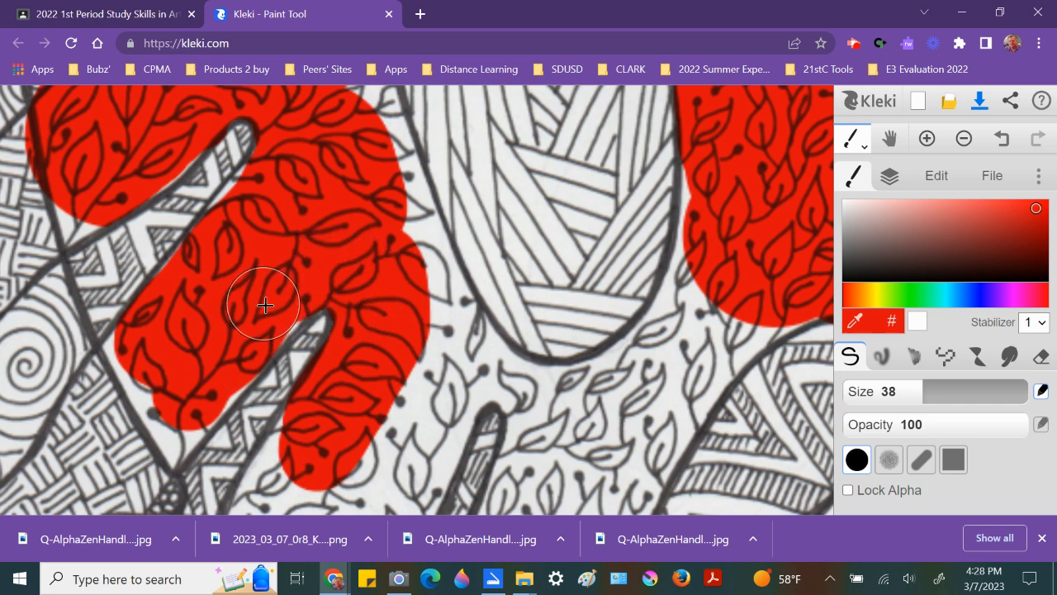
mouse_move(208, 383)
left_mouse_down()
mouse_move(180, 406)
mouse_move(203, 433)
left_mouse_up()
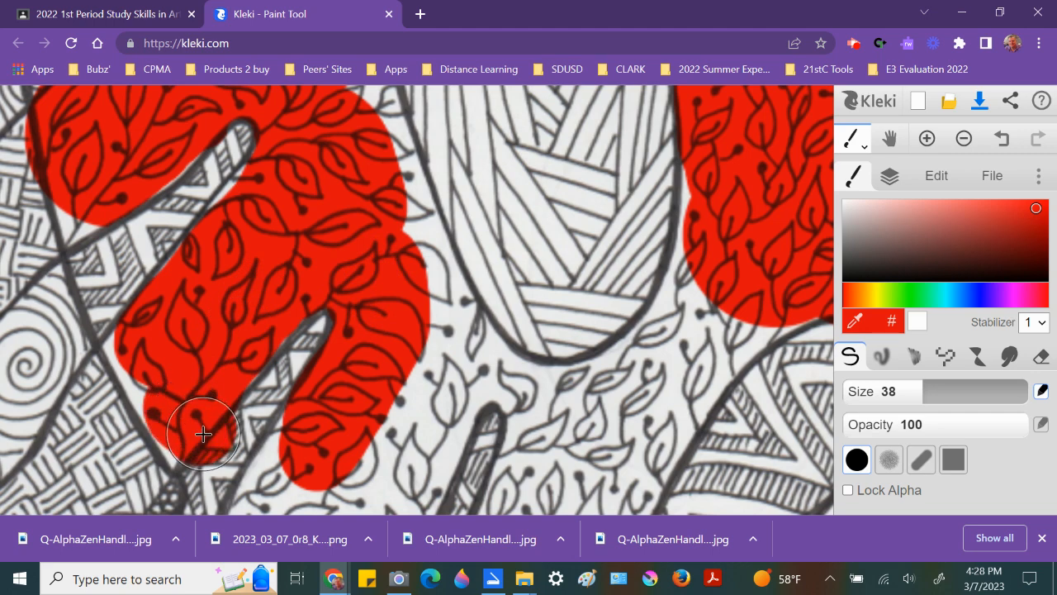
Step: Erase the red spill at the lower joint of the gap between the two left leaf sections
scroll(202, 432, "up", 2)
scroll(207, 436, "up", 1)
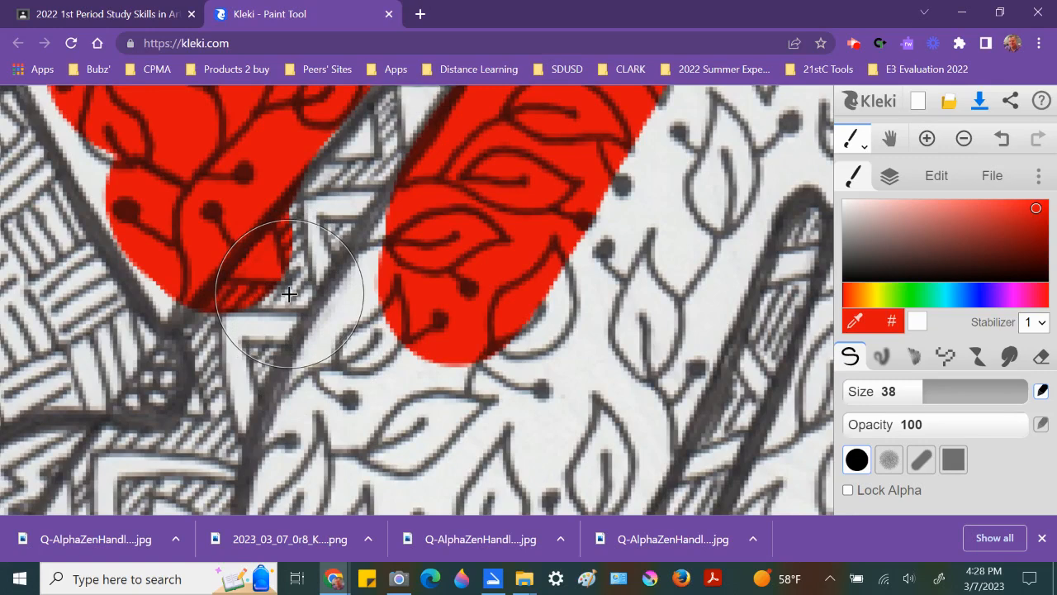
key("e")
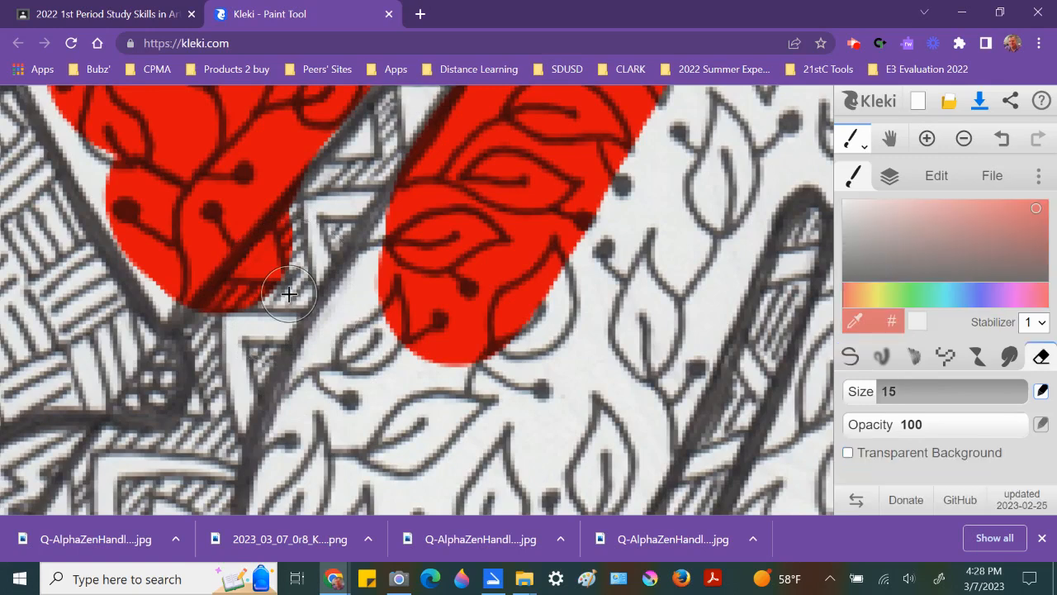
key("b")
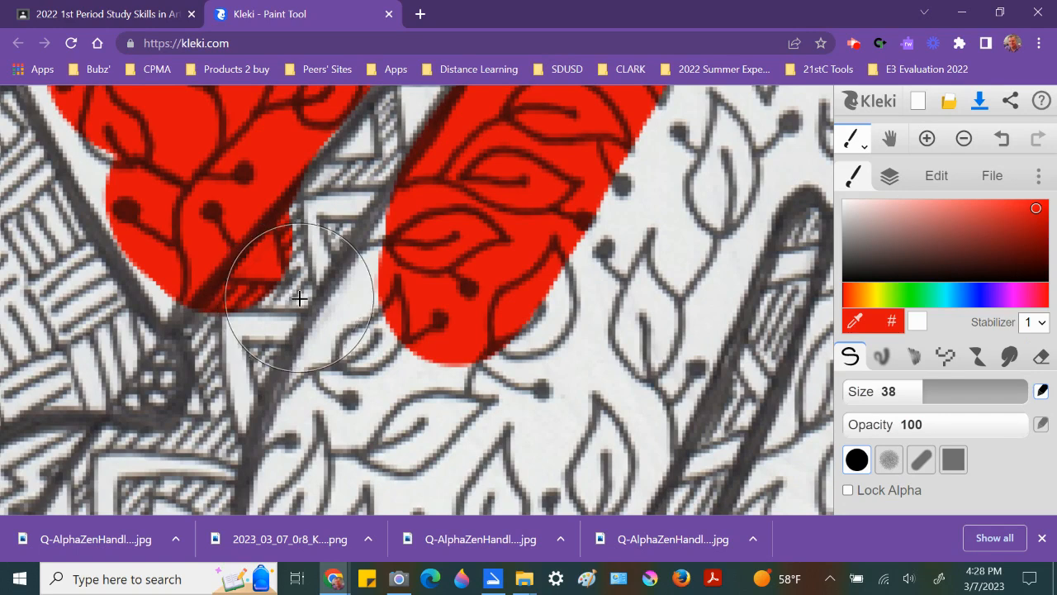
key("e")
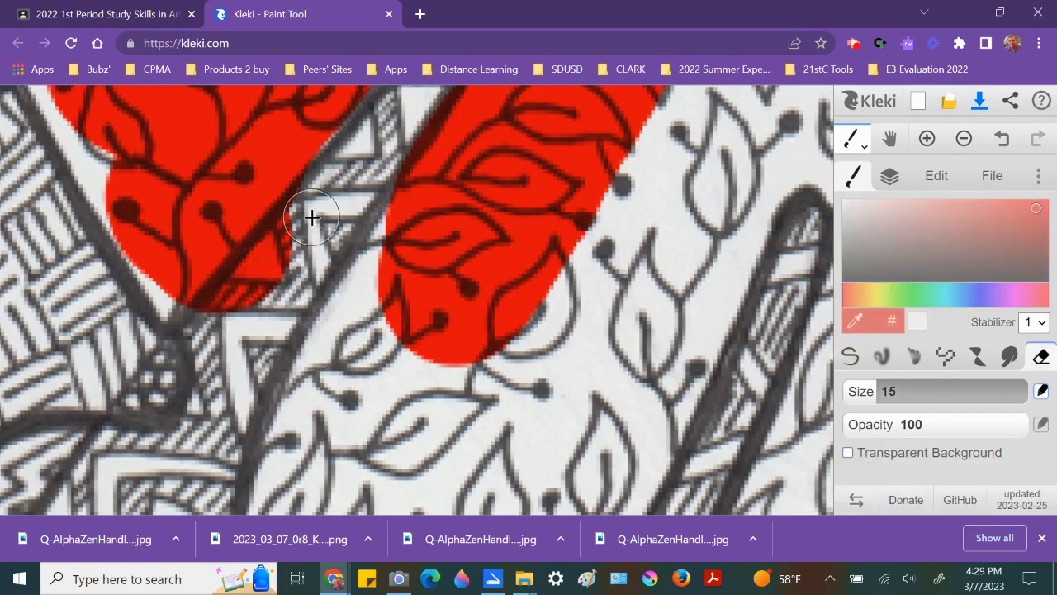
mouse_move(305, 226)
left_mouse_down()
mouse_move(213, 332)
mouse_move(237, 308)
left_mouse_up()
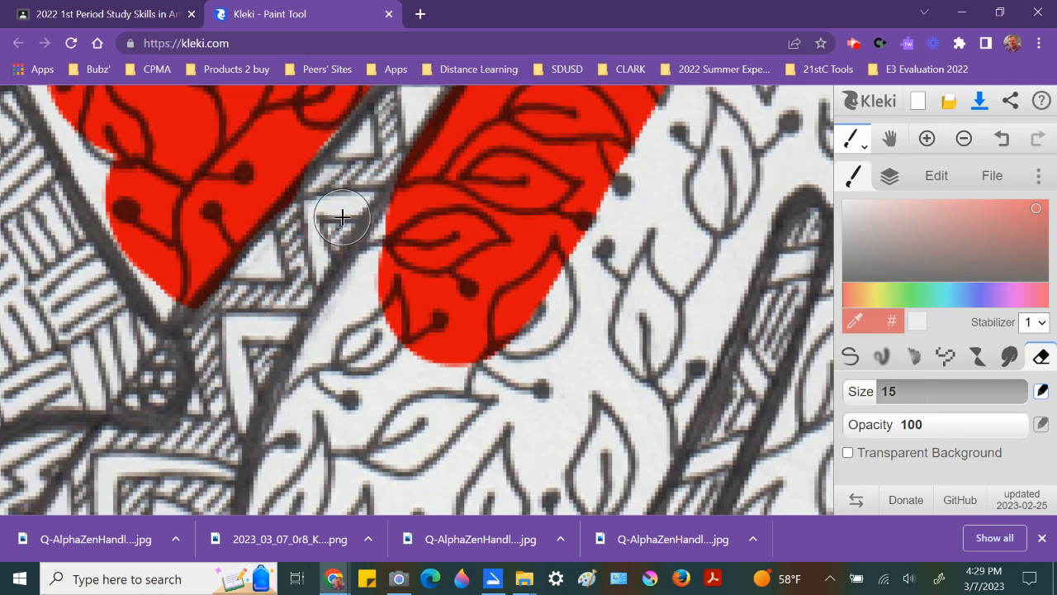
Step: Repaint red along the upper end of the gap and erase the overflow crossing the outline there
scroll(342, 215, "down", 5)
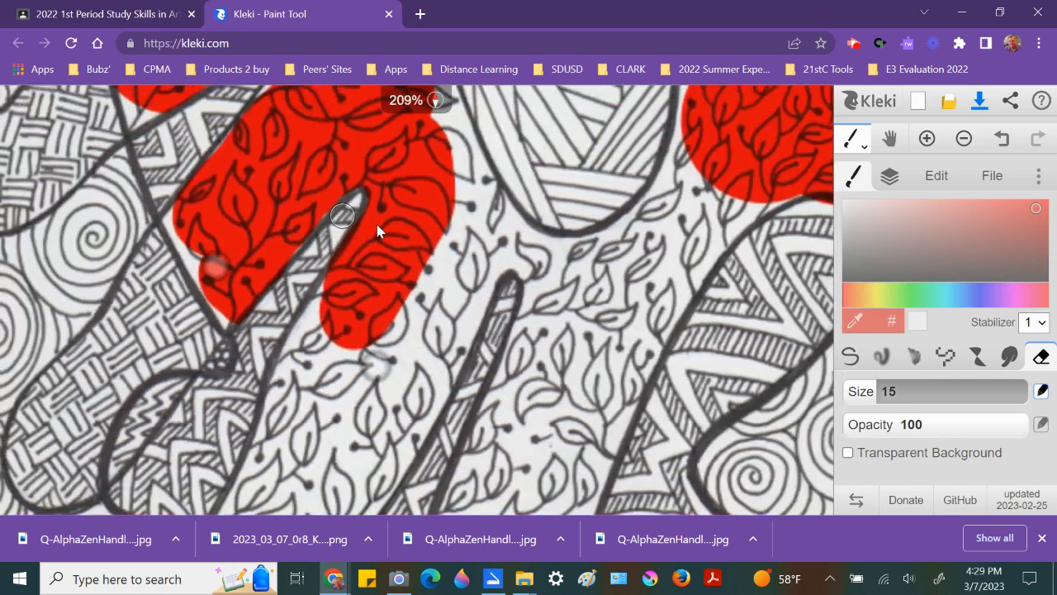
scroll(389, 244, "down", 1)
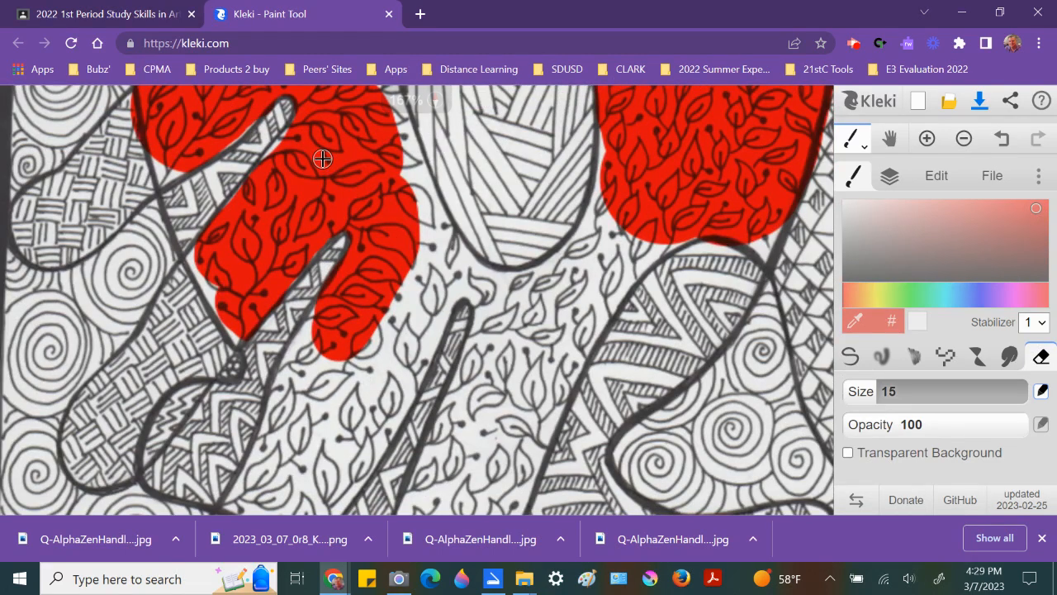
scroll(324, 166, "up", 6)
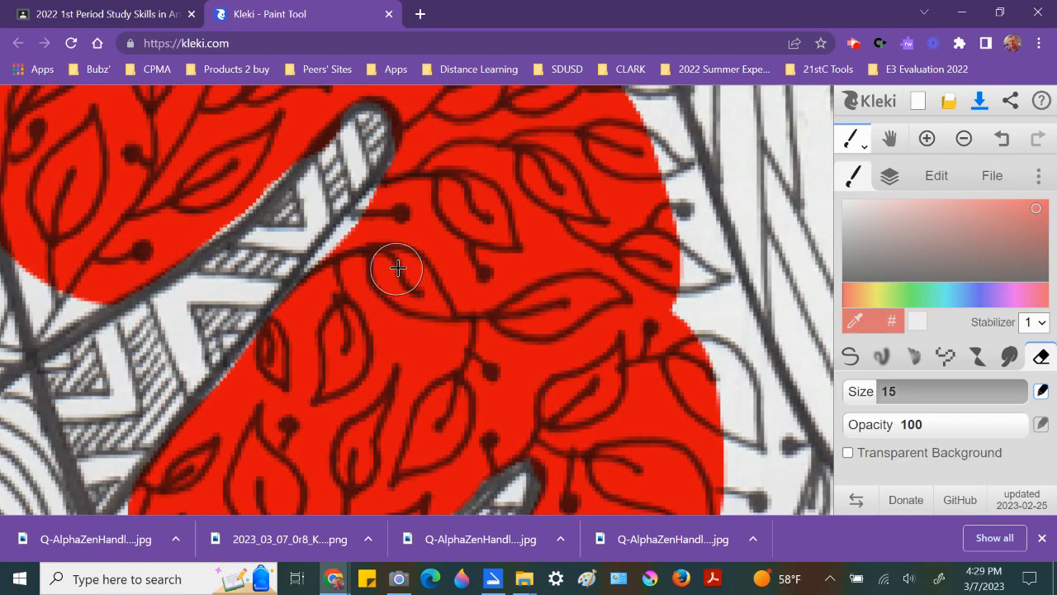
key("b")
mouse_move(389, 227)
left_mouse_down()
mouse_move(415, 248)
mouse_move(360, 289)
mouse_move(315, 376)
left_mouse_up()
key("e")
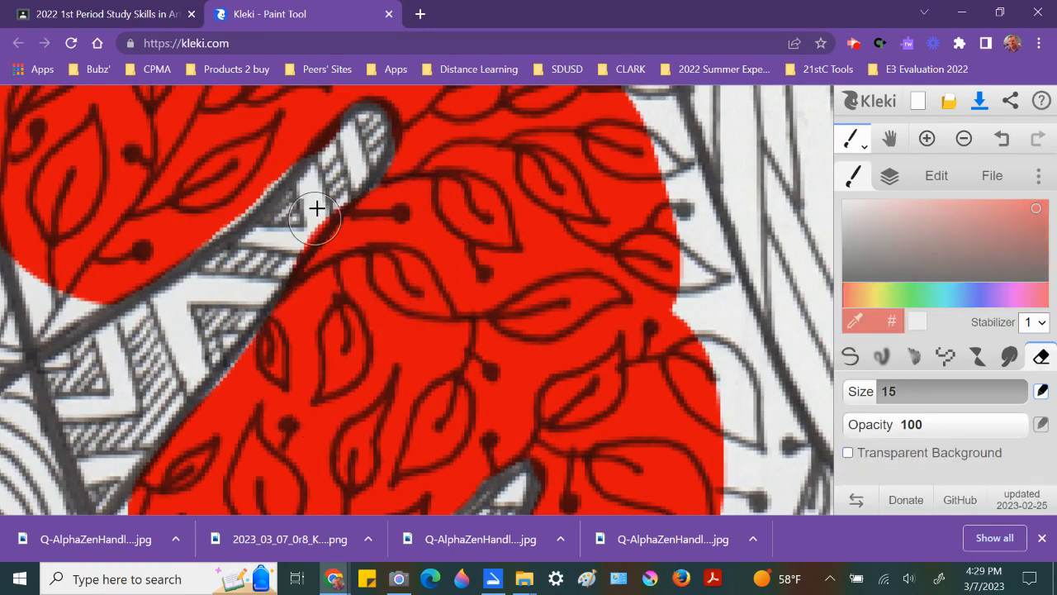
mouse_move(340, 177)
left_mouse_down()
mouse_move(226, 328)
mouse_move(182, 344)
left_mouse_up()
Step: Set the brush size to 14 and fill red into the narrow corner at the left leaf section's tip
key("b")
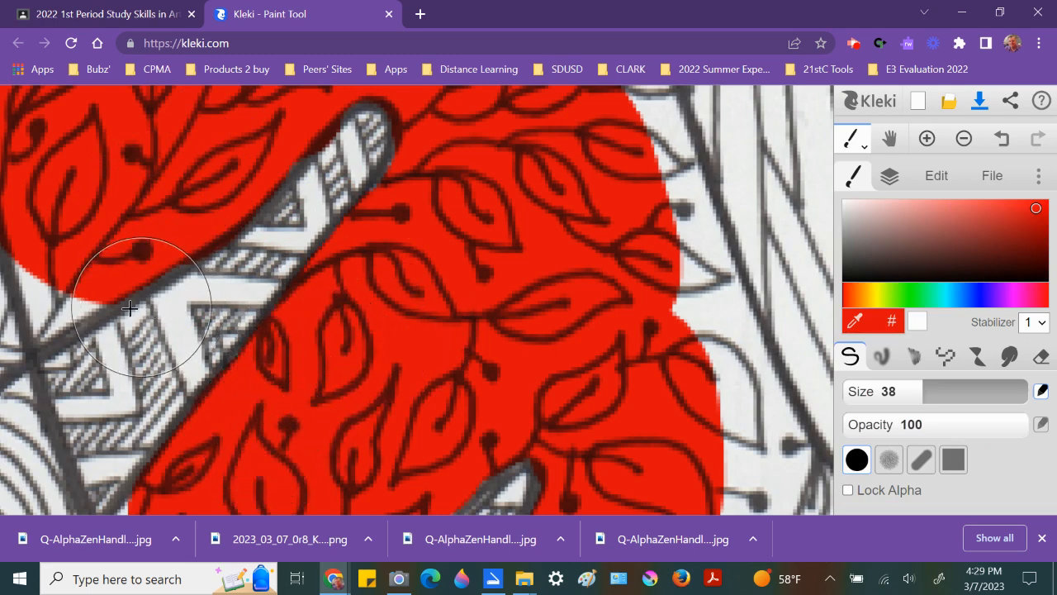
key("space")
mouse_move(115, 312)
left_mouse_down()
mouse_move(176, 275)
mouse_move(459, 224)
mouse_move(484, 236)
left_mouse_up()
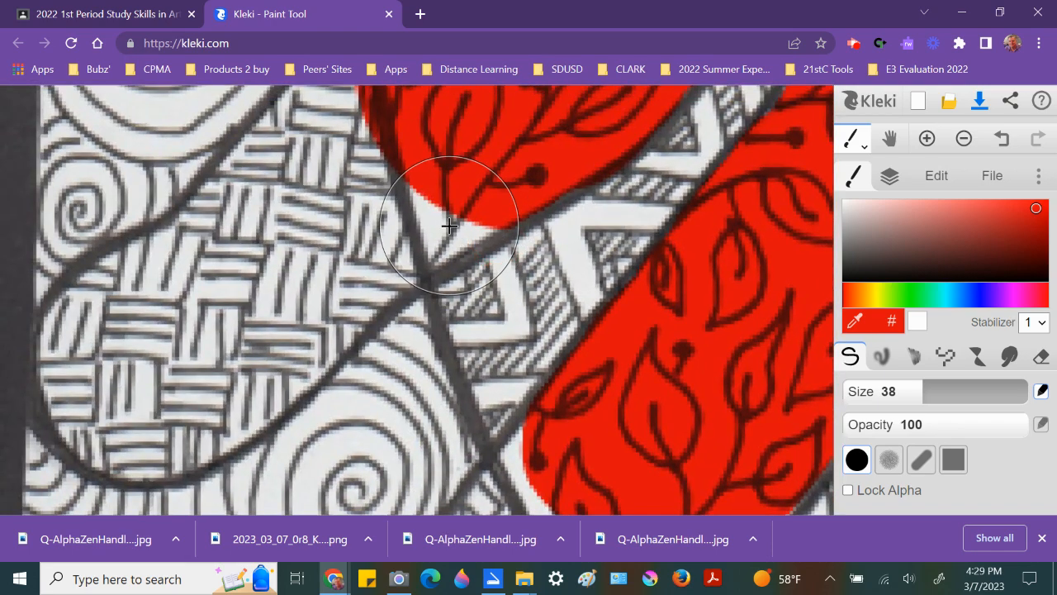
key("bracketleft")
key("bracketleft")
key("bracketleft")
key("bracketleft")
key("bracketleft")
key("bracketleft")
key("bracketleft")
key("bracketleft")
key("bracketleft")
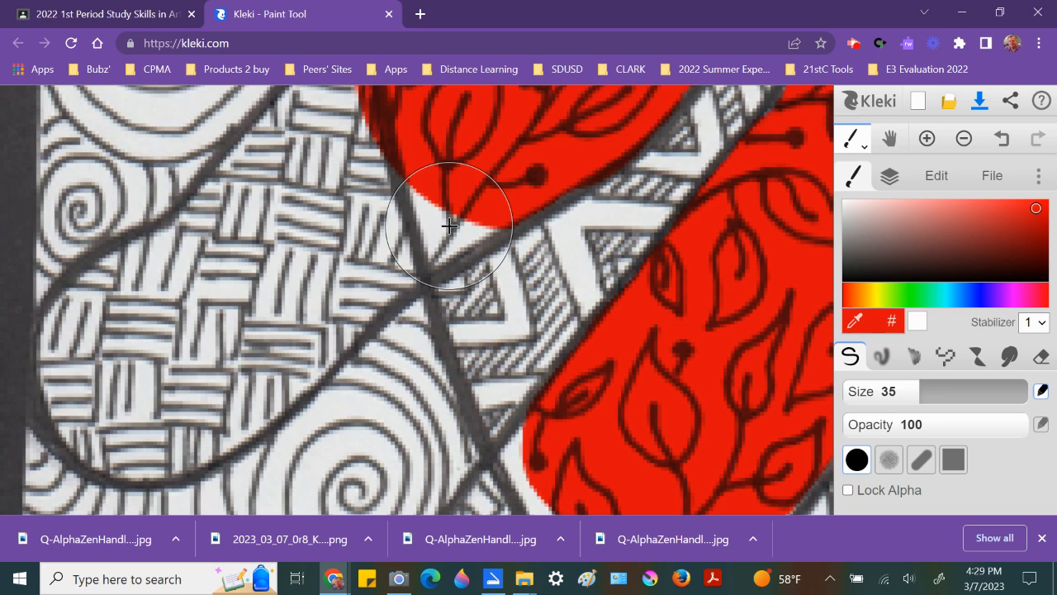
key("bracketleft")
key("bracketleft")
key("bracketleft")
key("bracketleft")
key("bracketleft")
key("bracketleft")
key("bracketleft")
key("bracketleft")
key("bracketleft")
key("bracketleft")
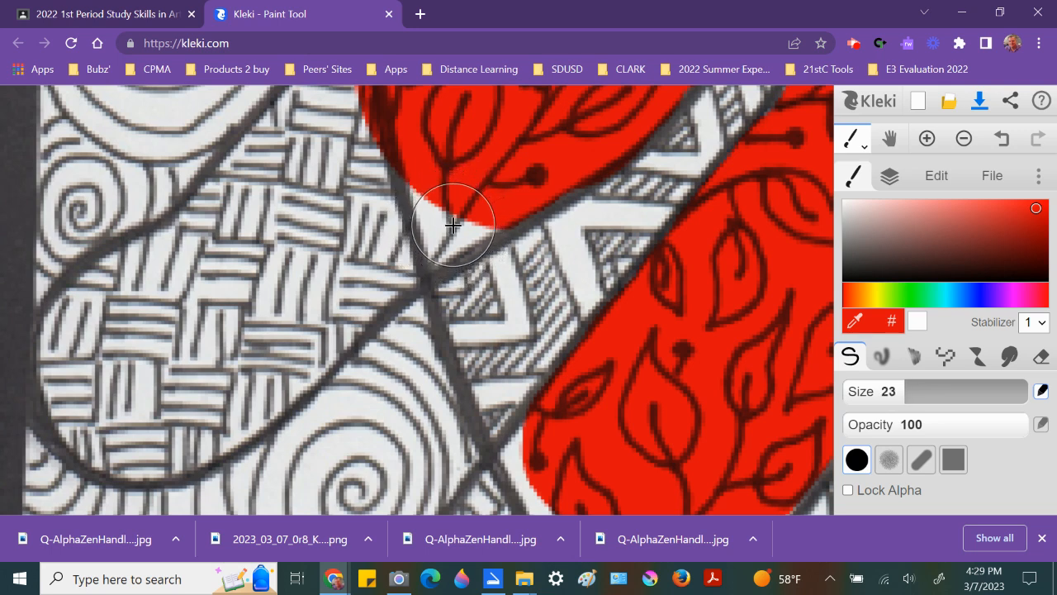
key("bracketleft")
key("bracketleft")
key("bracketleft")
key("bracketleft")
key("bracketleft")
mouse_move(425, 184)
left_mouse_down()
mouse_move(442, 224)
mouse_move(492, 209)
mouse_move(435, 246)
left_mouse_up()
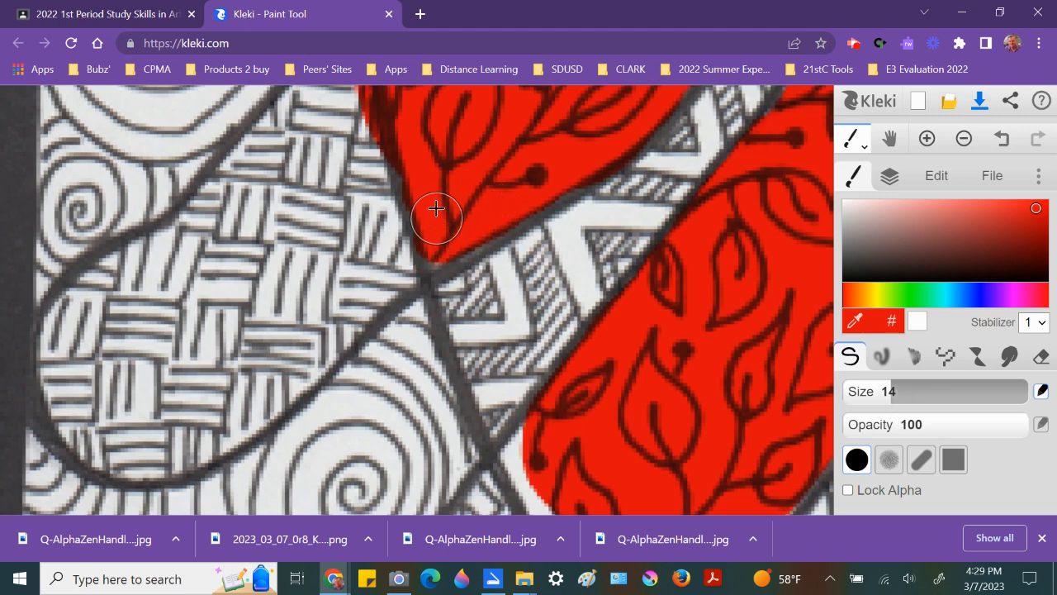
Step: Erase red overflow along the upper-left edge of the leaf section with the size-15 eraser
mouse_move(356, 132)
left_mouse_down()
mouse_move(406, 349)
mouse_move(449, 449)
mouse_move(436, 434)
left_mouse_up()
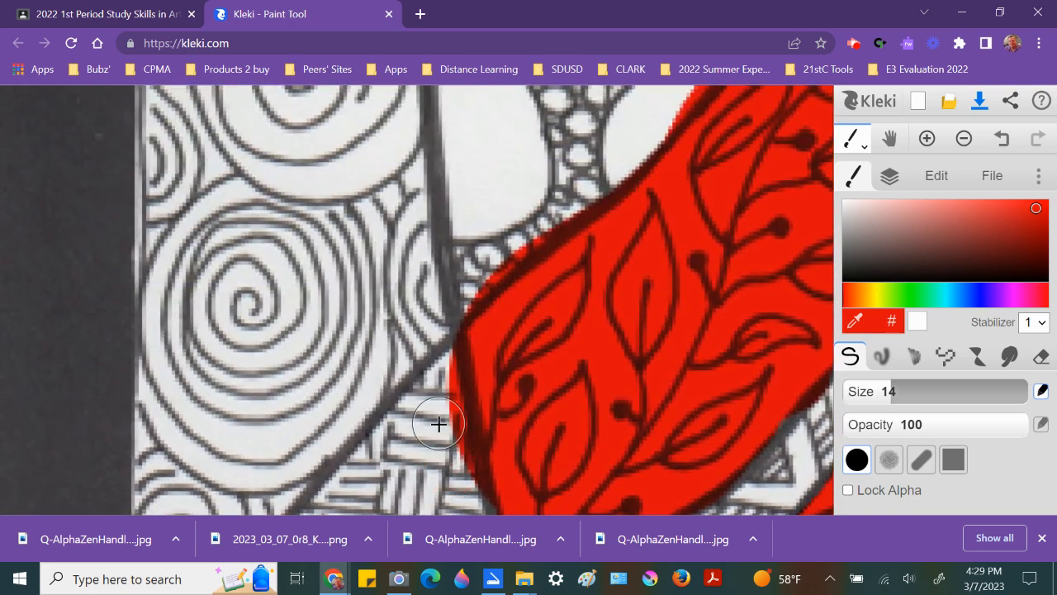
key("e")
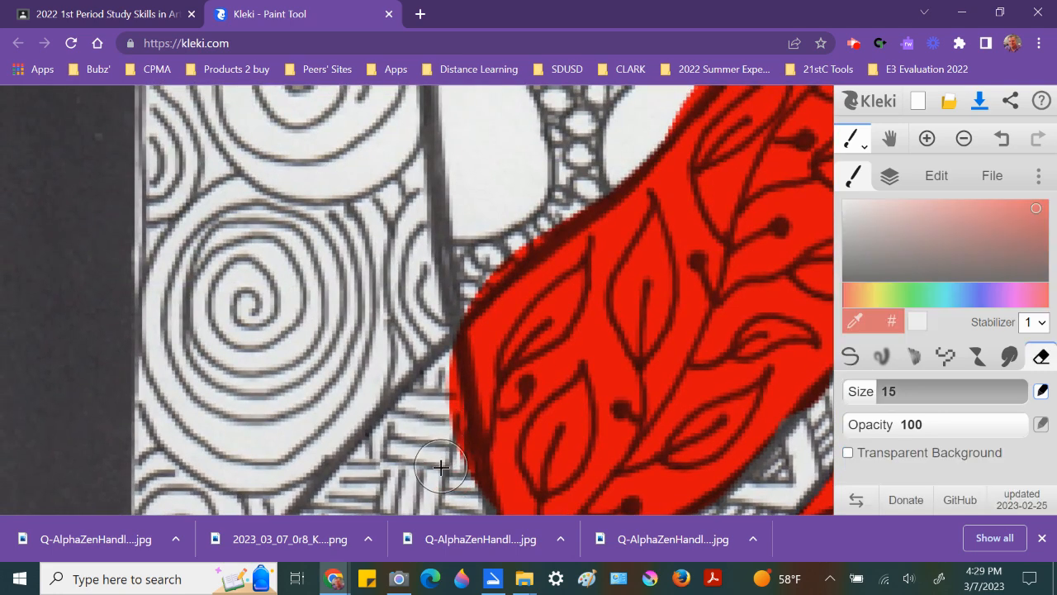
mouse_move(446, 473)
left_mouse_down()
mouse_move(432, 365)
mouse_move(452, 477)
left_mouse_up()
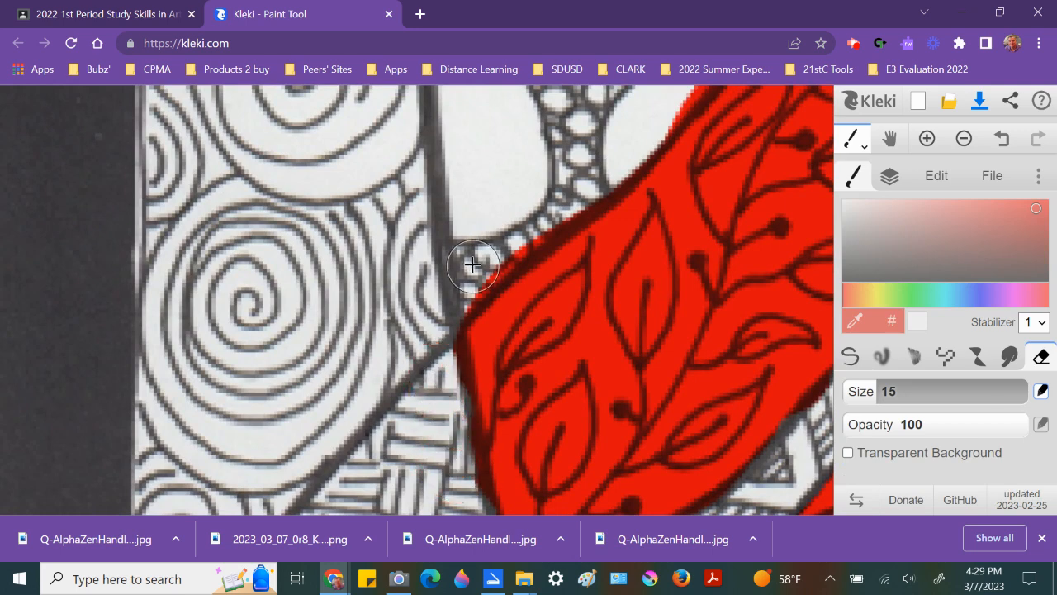
left_click_drag(456, 291, 579, 177)
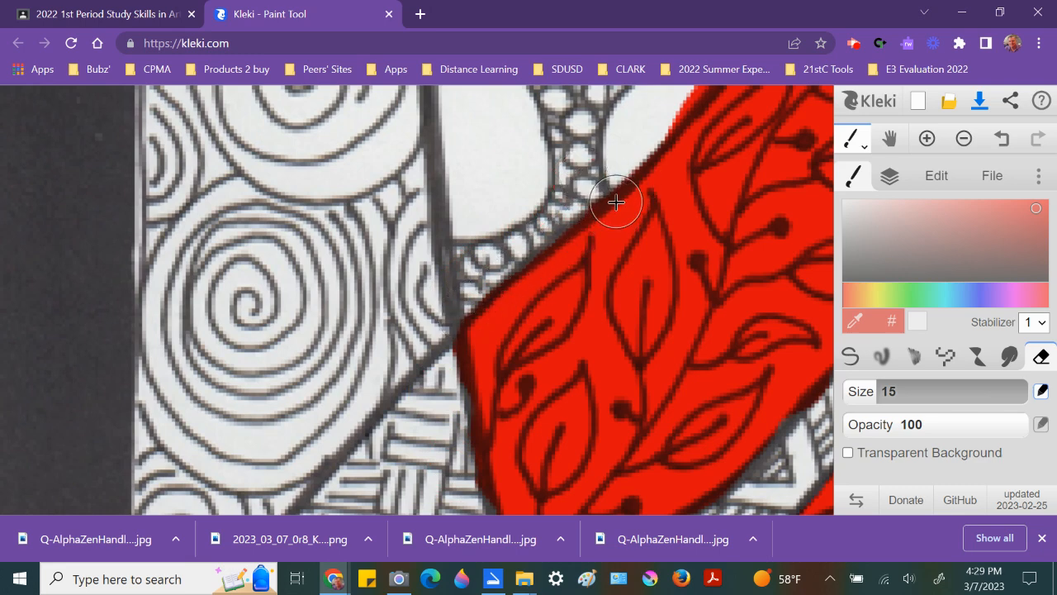
left_click_drag(537, 309, 321, 264)
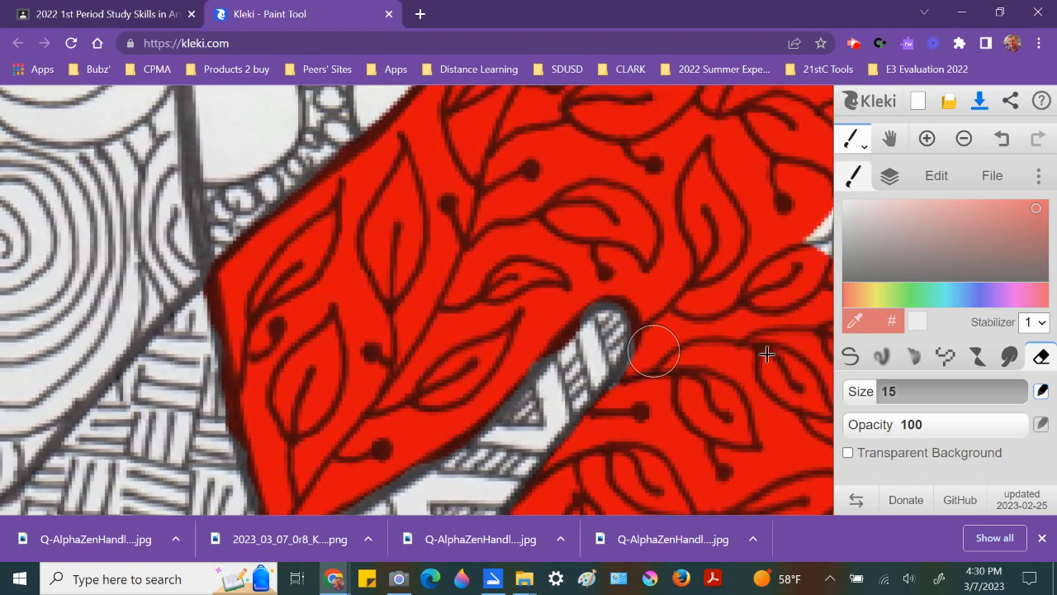
Step: Select the ink layer for brushing and pick a bright blue color
left_click(853, 361)
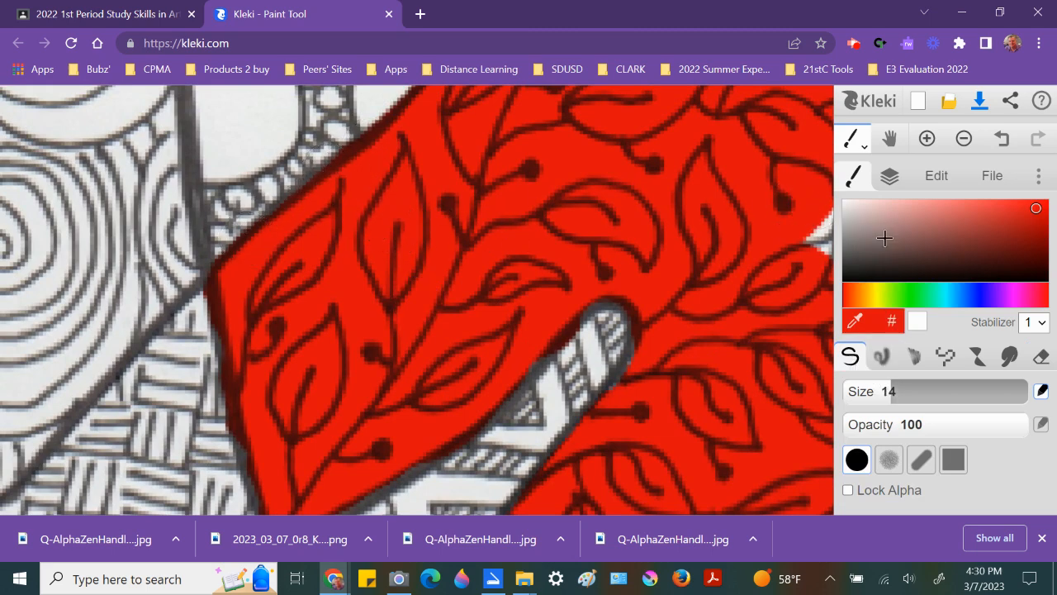
left_click(889, 178)
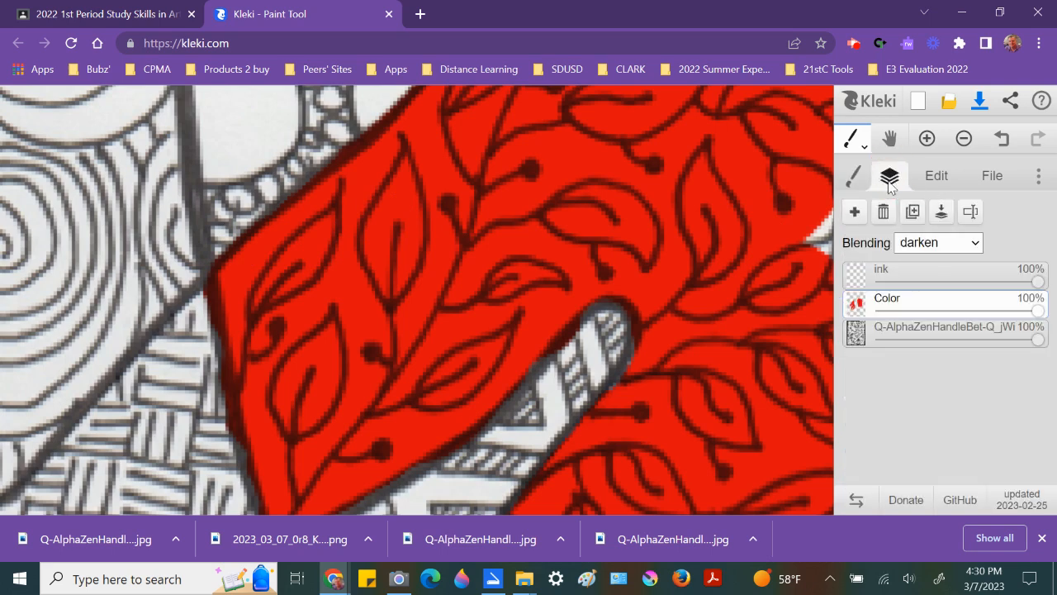
left_click(884, 272)
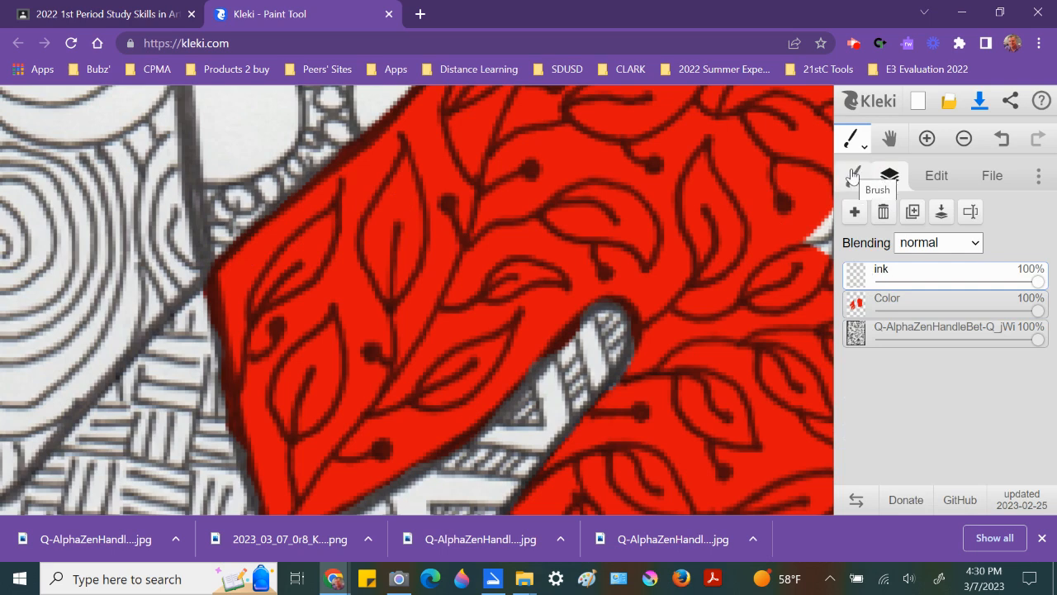
left_click(852, 176)
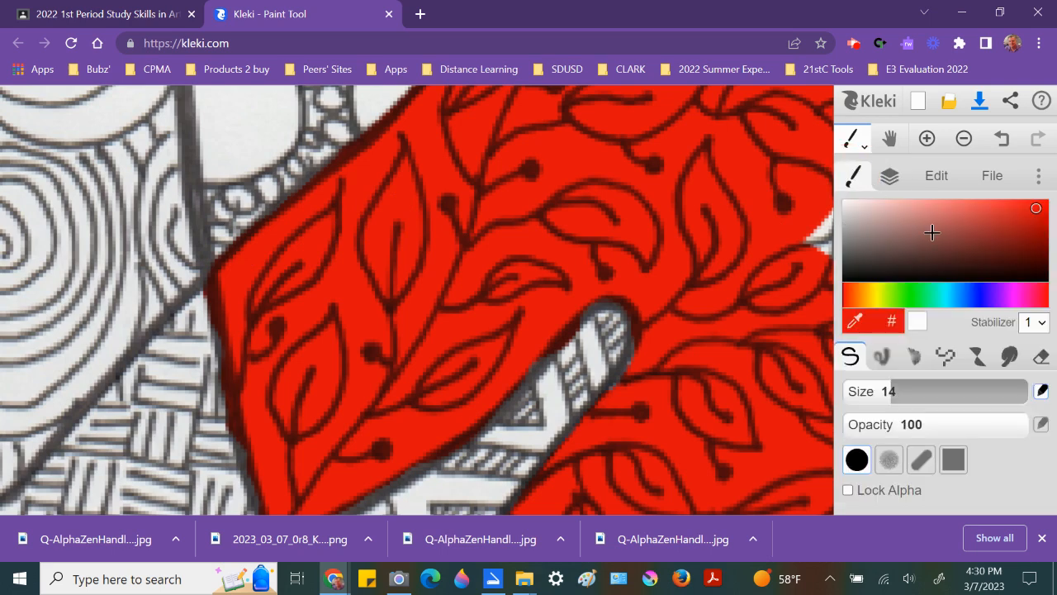
left_click(979, 294)
left_click(1006, 209)
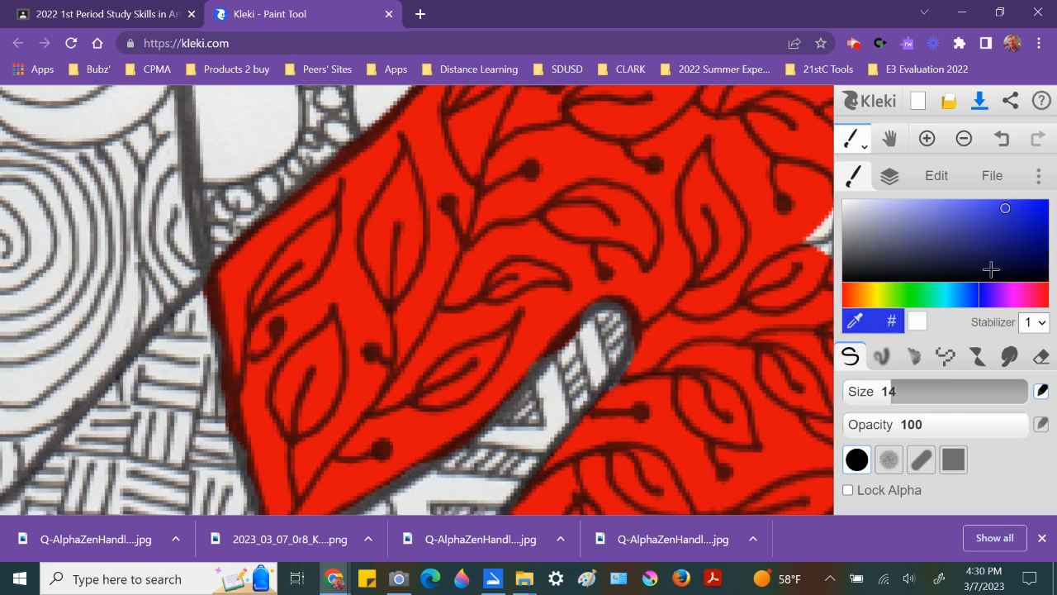
left_click(972, 296)
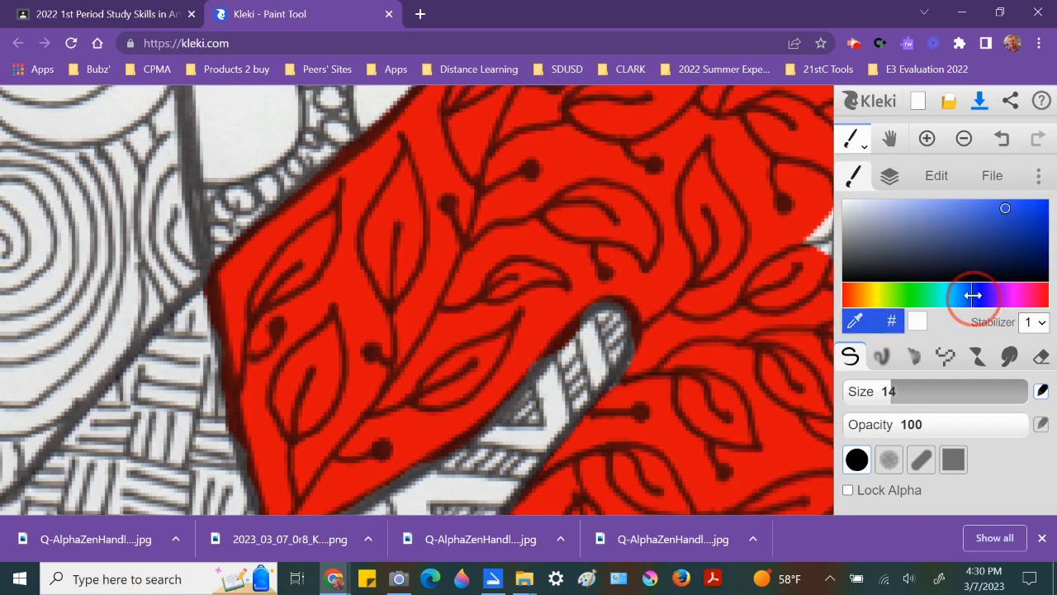
left_click(1037, 205)
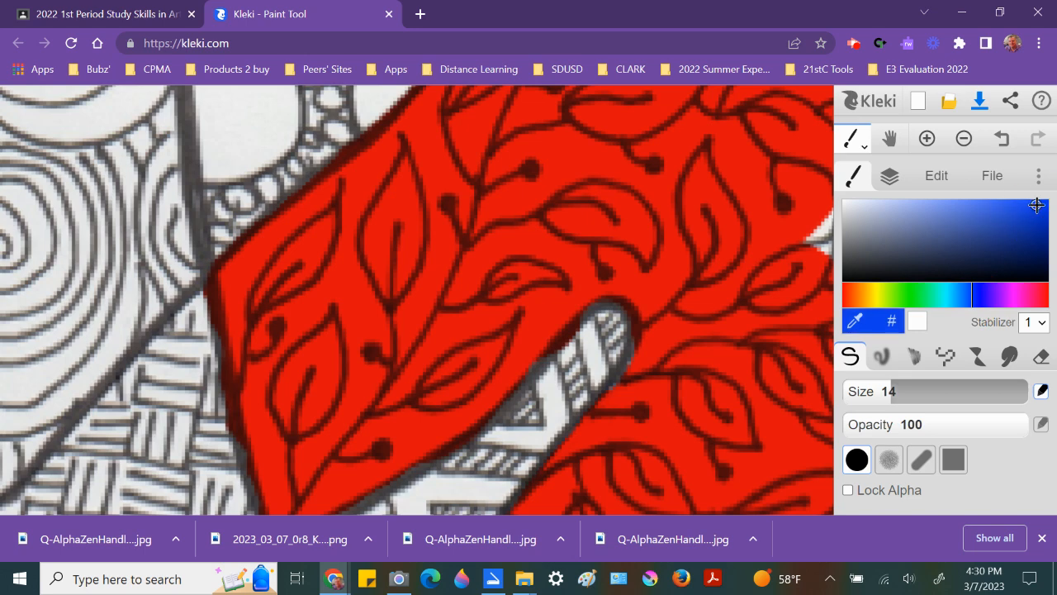
left_click(891, 179)
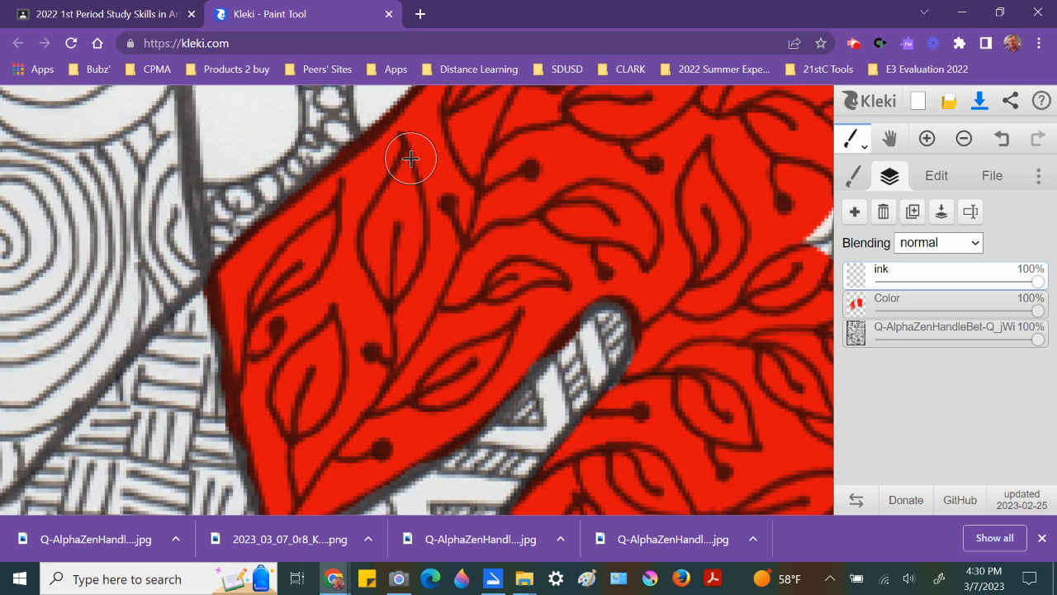
Step: Shrink the brush and trace the outline of the central leaf in blue on the ink layer
key("[")
key("[")
key("[")
key("[")
key("[")
key("[")
left_click(400, 134)
left_click_drag(419, 175, 427, 228)
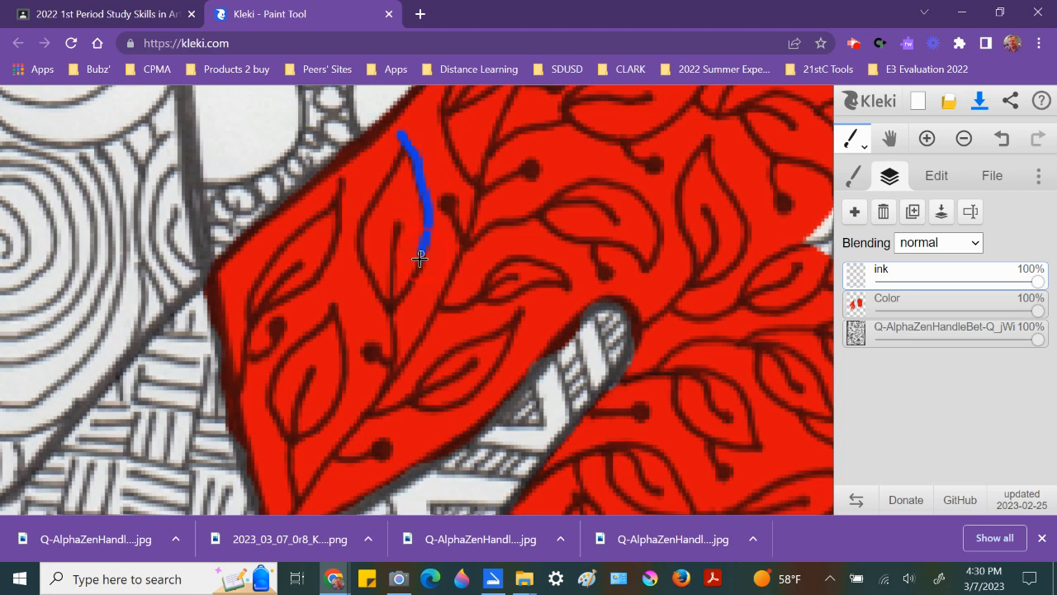
left_click_drag(411, 285, 397, 308)
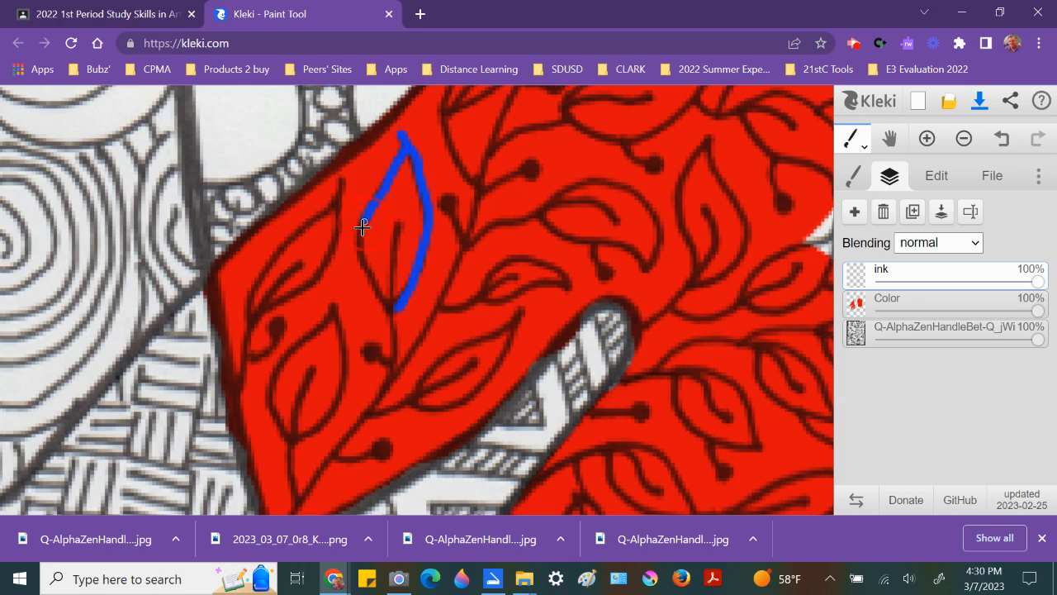
left_click_drag(393, 328, 382, 400)
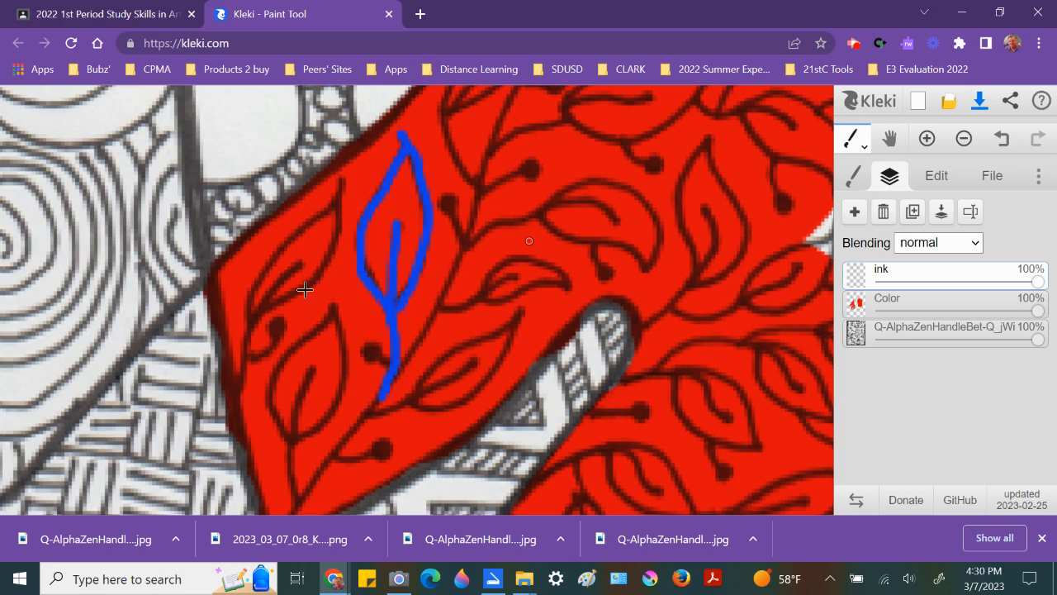
Step: Trace the outline and stem of the neighbouring leaf to its left in blue
left_click_drag(343, 182, 338, 216)
mouse_move(317, 280)
left_mouse_down()
mouse_move(256, 327)
mouse_move(237, 398)
left_mouse_up()
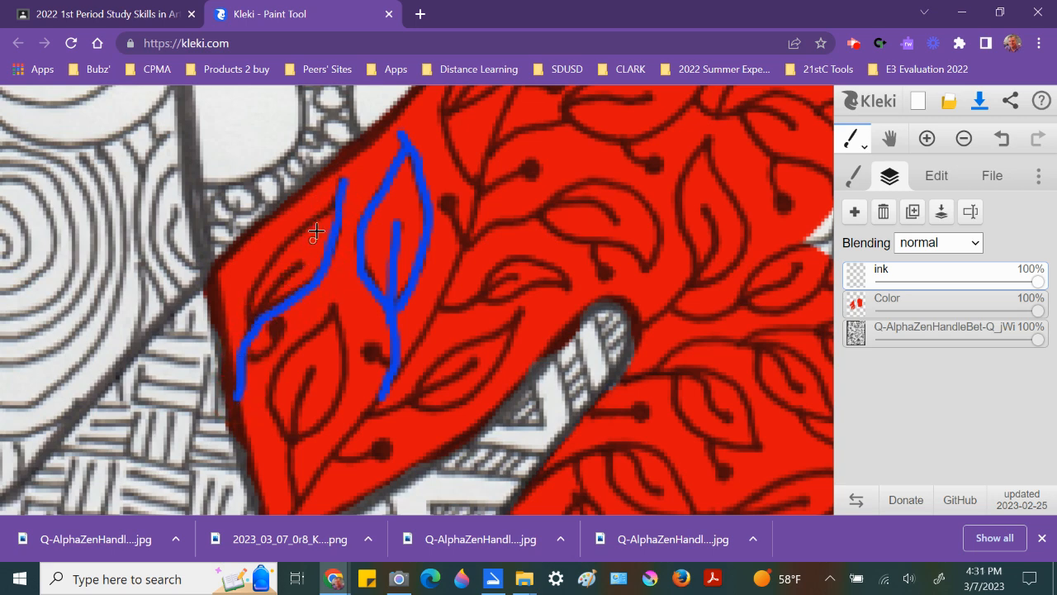
mouse_move(281, 247)
left_mouse_down()
mouse_move(251, 327)
mouse_move(276, 283)
left_mouse_up()
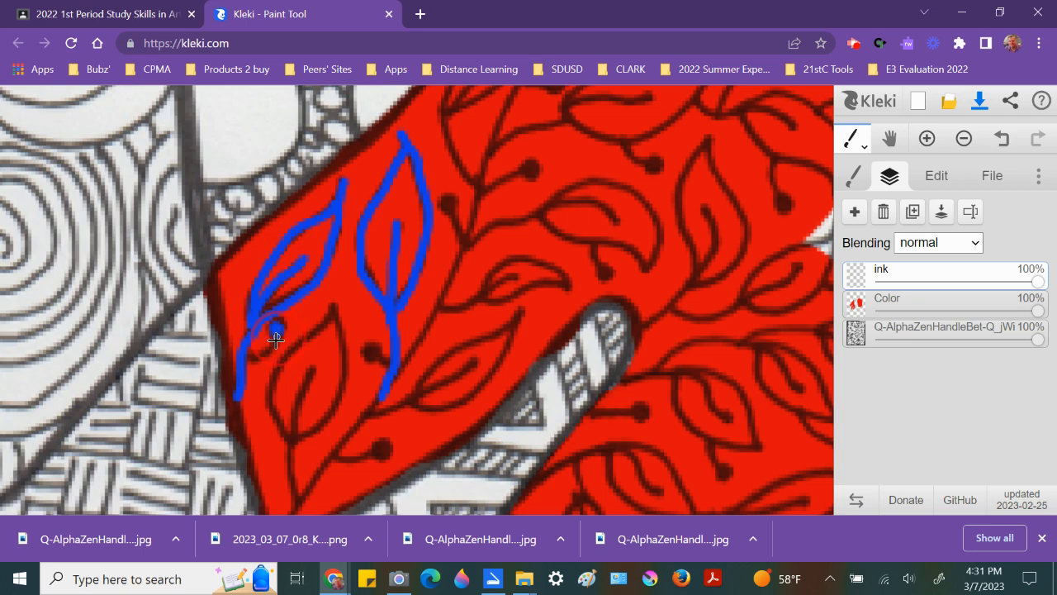
left_click_drag(262, 353, 247, 356)
Step: Switch to the paint bucket and fill the leaf section's black ink lines with blue
left_click(859, 140)
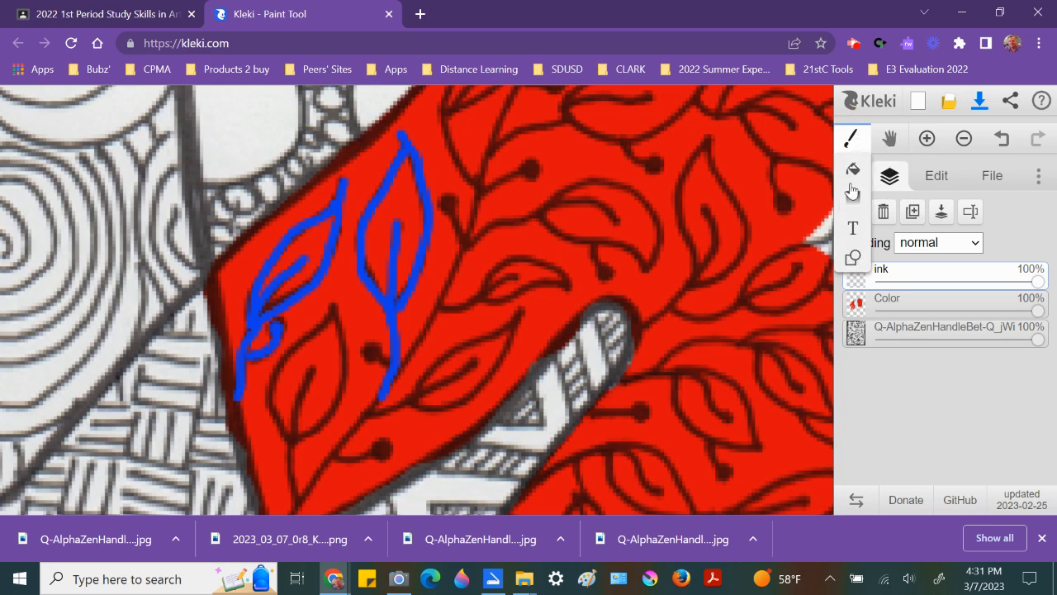
left_click(852, 171)
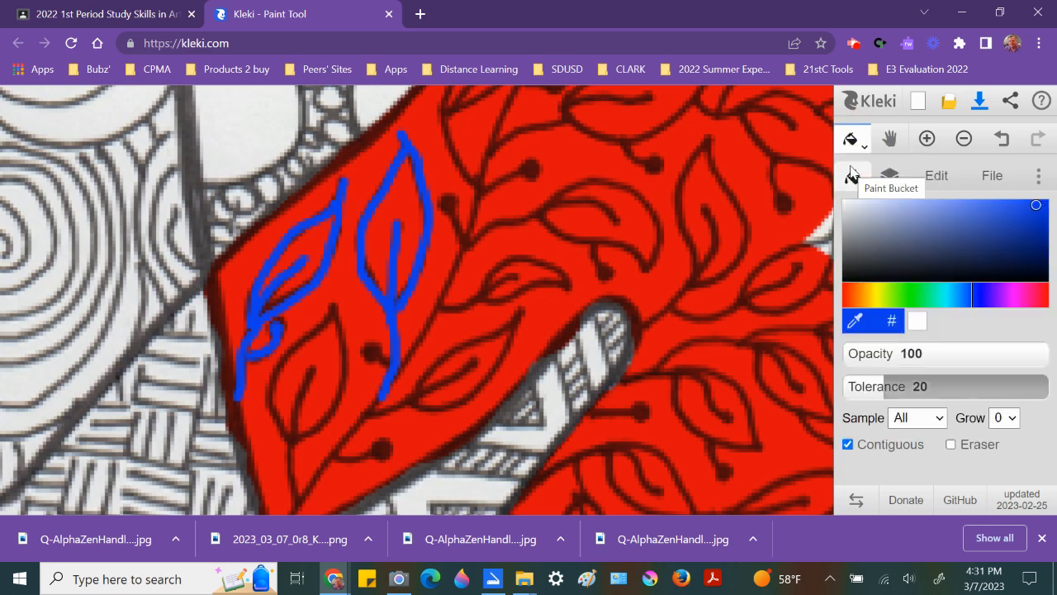
left_click(703, 146)
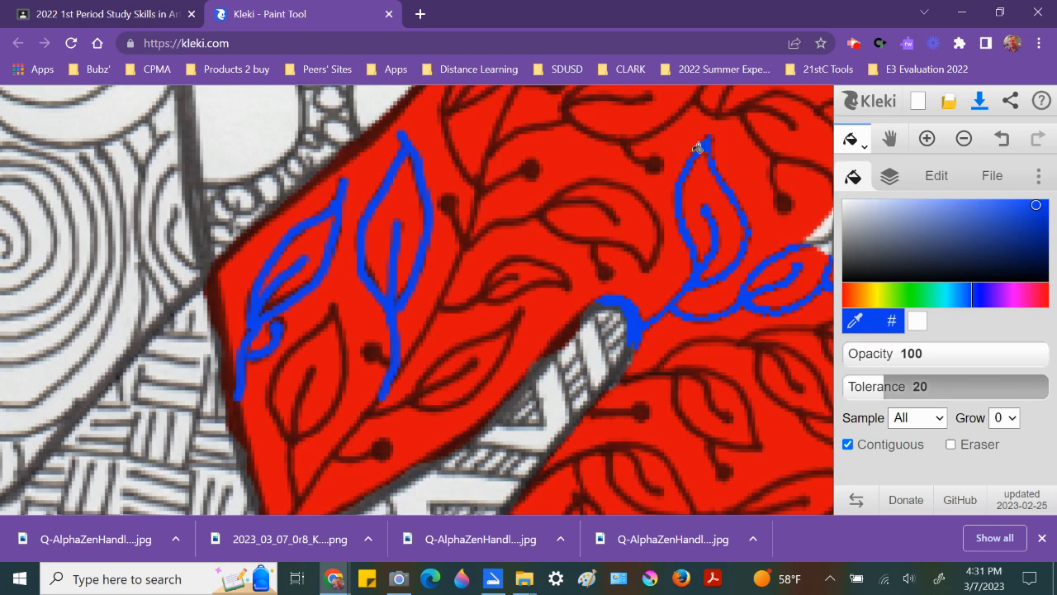
left_click(572, 113)
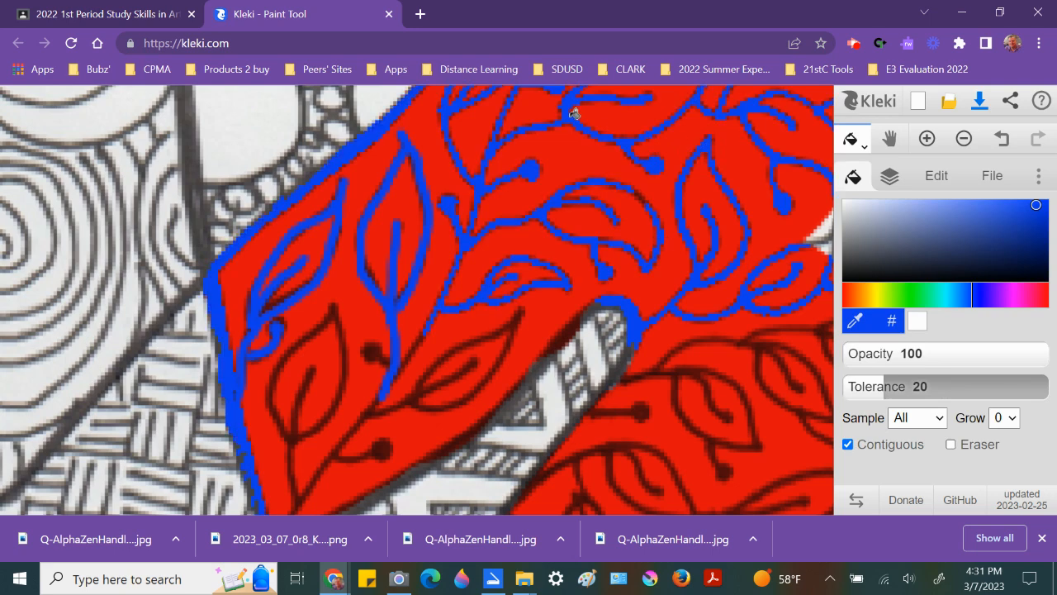
left_click(515, 322)
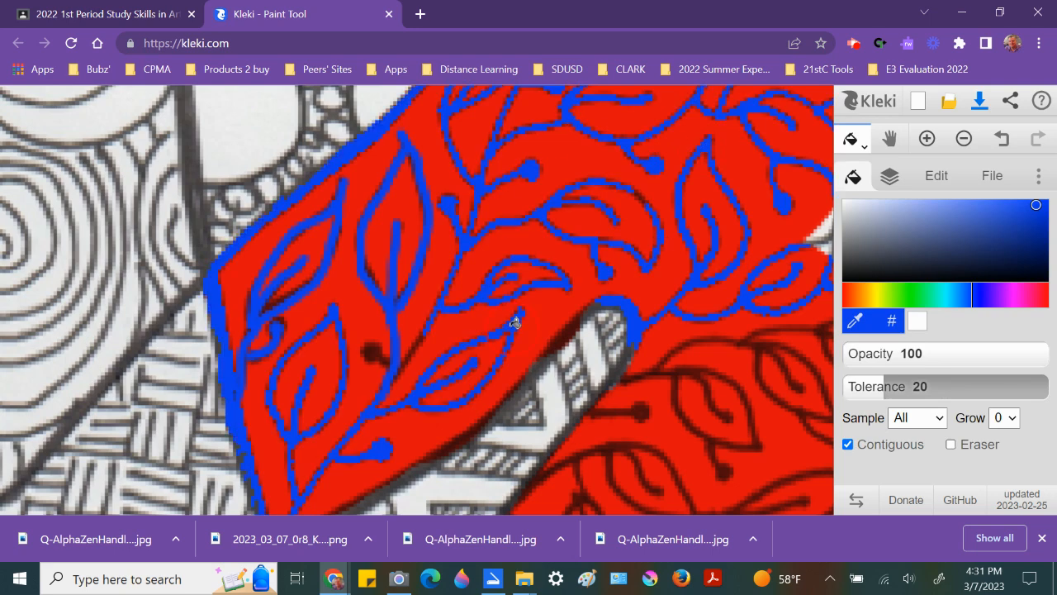
left_click(377, 350)
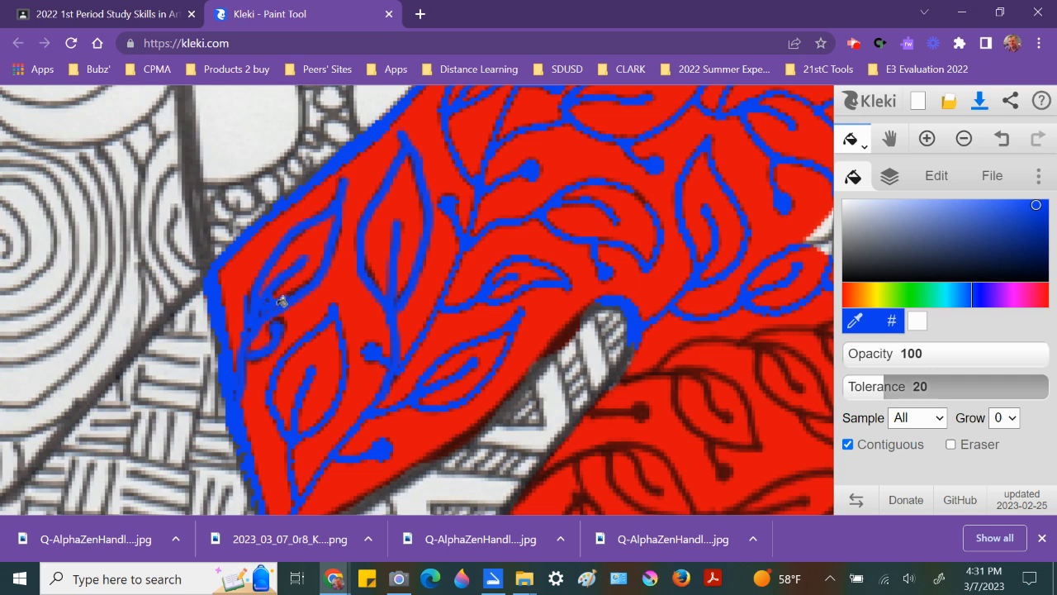
Step: Return to the brush and trace the leaf section's left and lower outline in blue
left_click(854, 145)
left_click(853, 167)
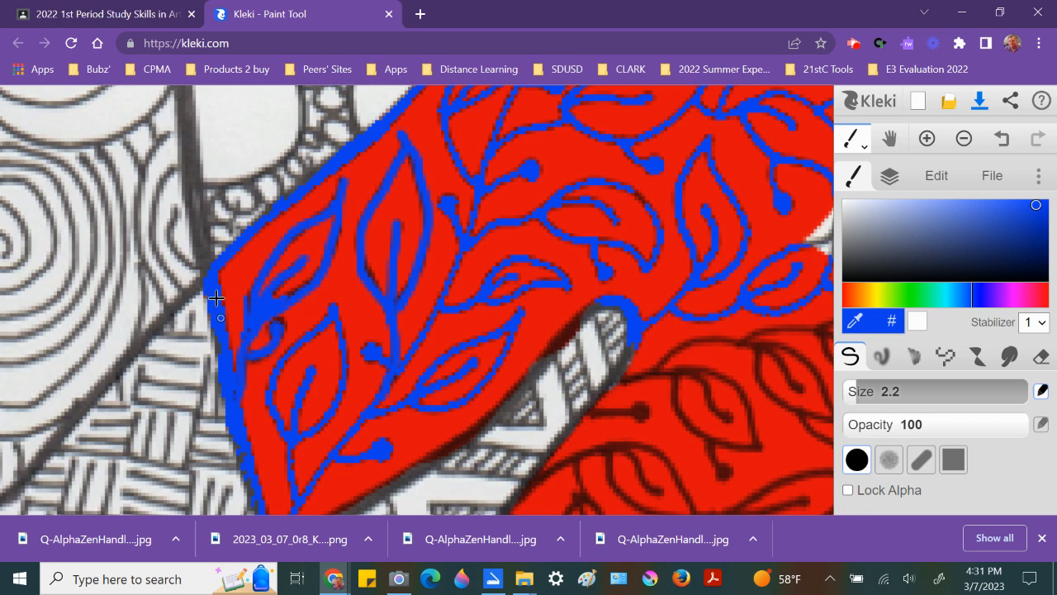
left_click_drag(206, 281, 219, 377)
left_click_drag(212, 332, 218, 375)
key("space")
left_click_drag(543, 350, 479, 170)
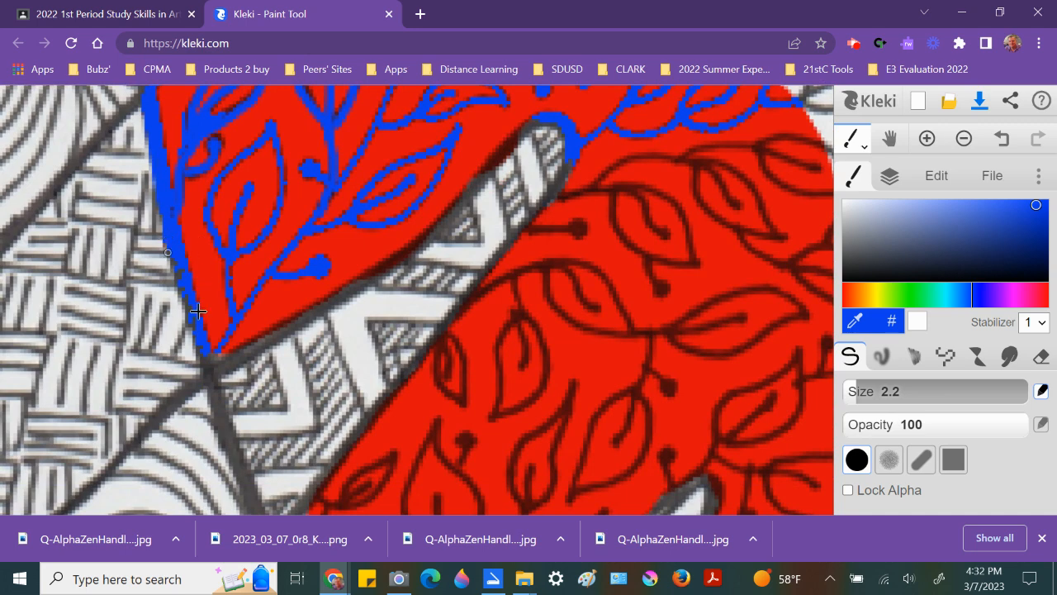
left_click(208, 375)
left_click(409, 249, "shift")
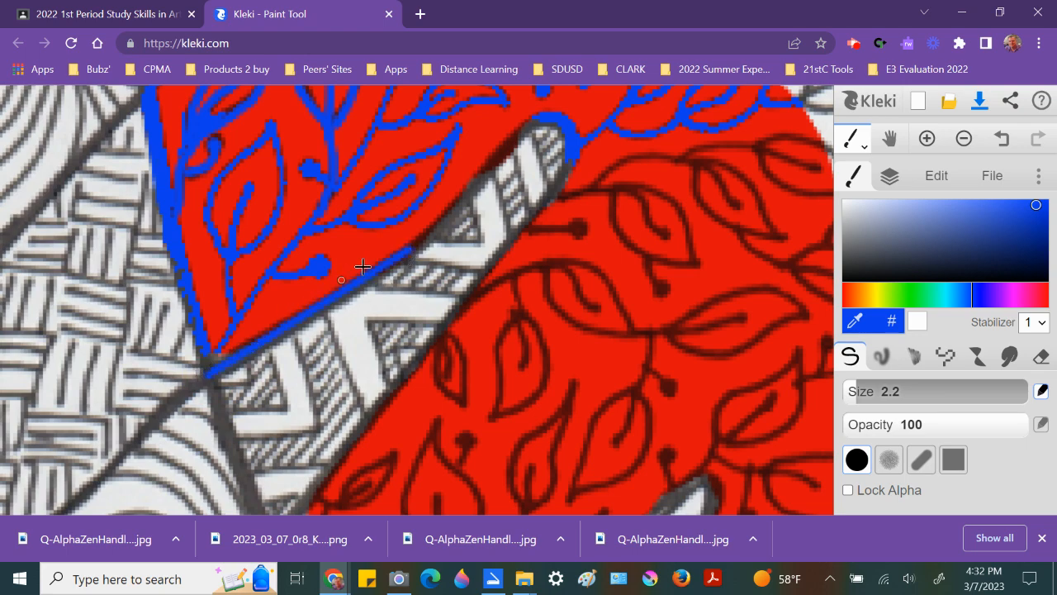
Step: Draw a straight blue outline along the long diagonal edge of the lower red shape
left_click_drag(420, 315, 380, 227)
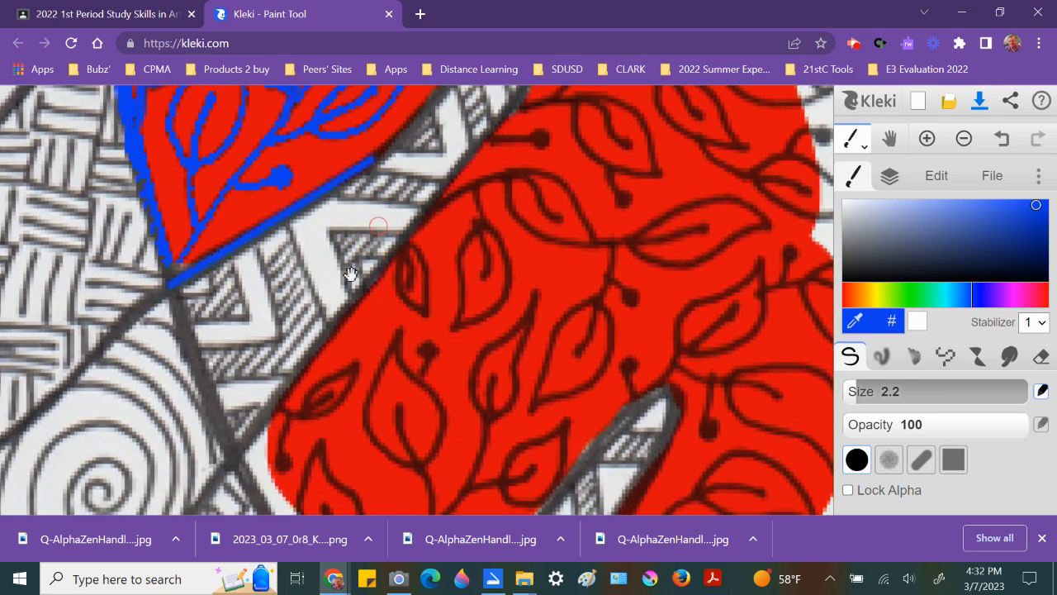
left_click(238, 452)
left_click(419, 214, "shift")
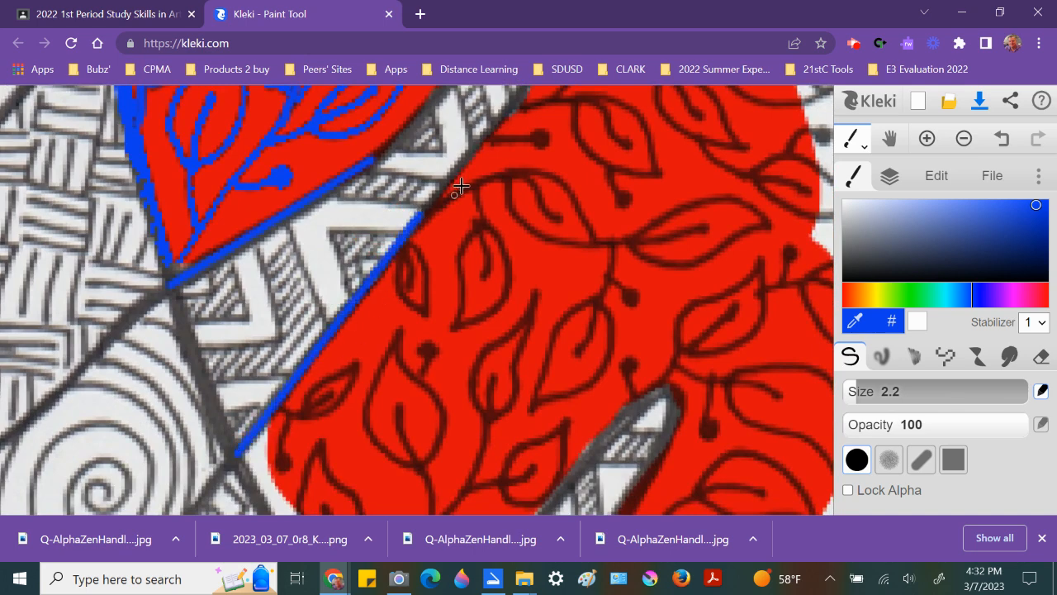
left_click(498, 121, "shift")
left_click_drag(495, 130, 437, 296)
left_click(471, 223, "shift")
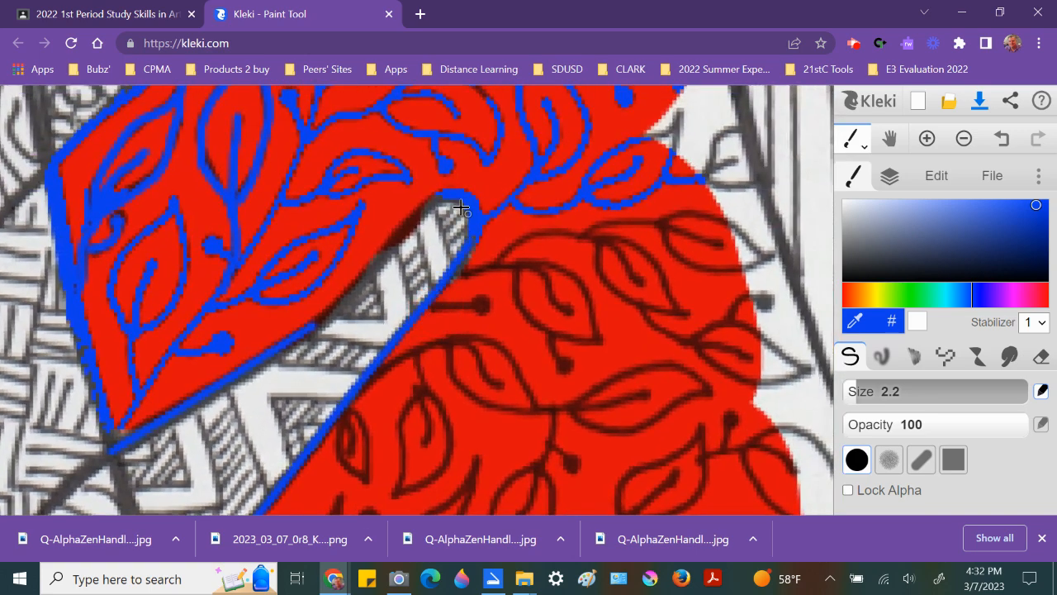
Step: Outline the edge of the gap and thicken the blue line at the section's lower corner
left_click(392, 243, "shift")
left_click(370, 265, "shift")
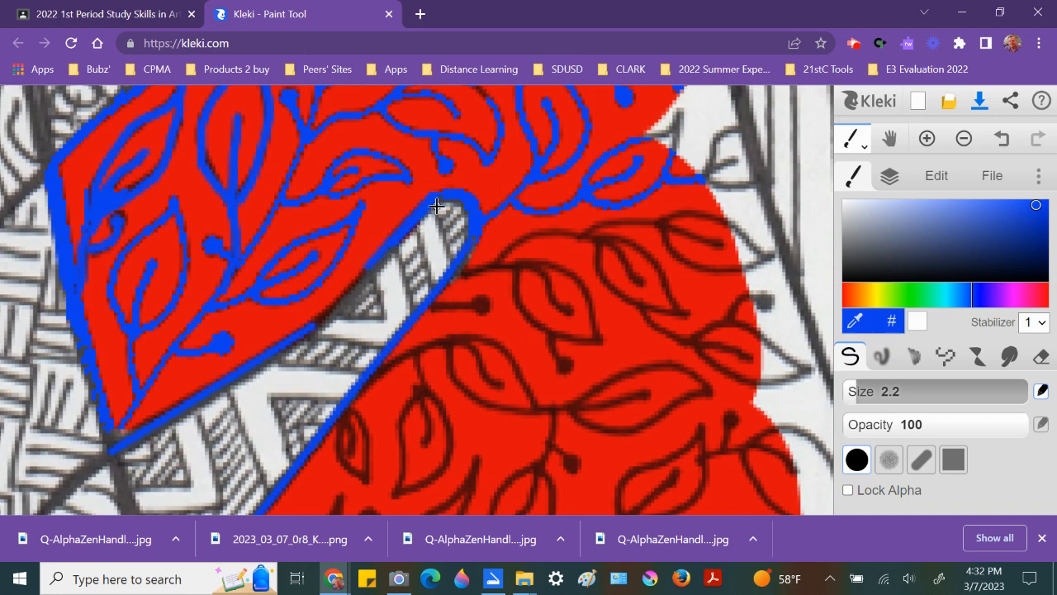
left_click(337, 315, "shift")
left_click(367, 269, "shift")
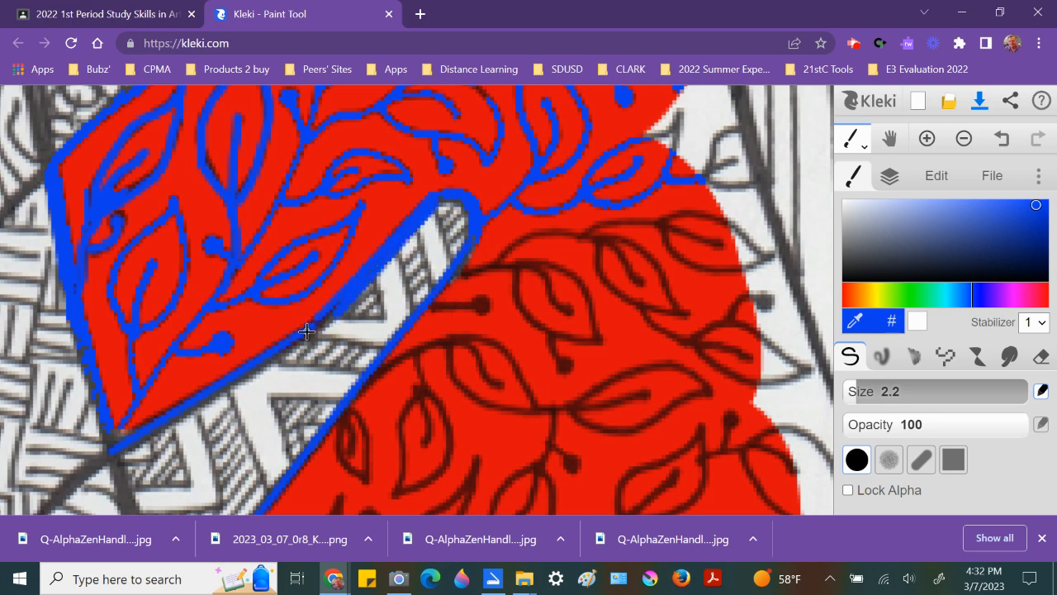
left_click_drag(302, 362, 455, 241)
left_click(266, 319)
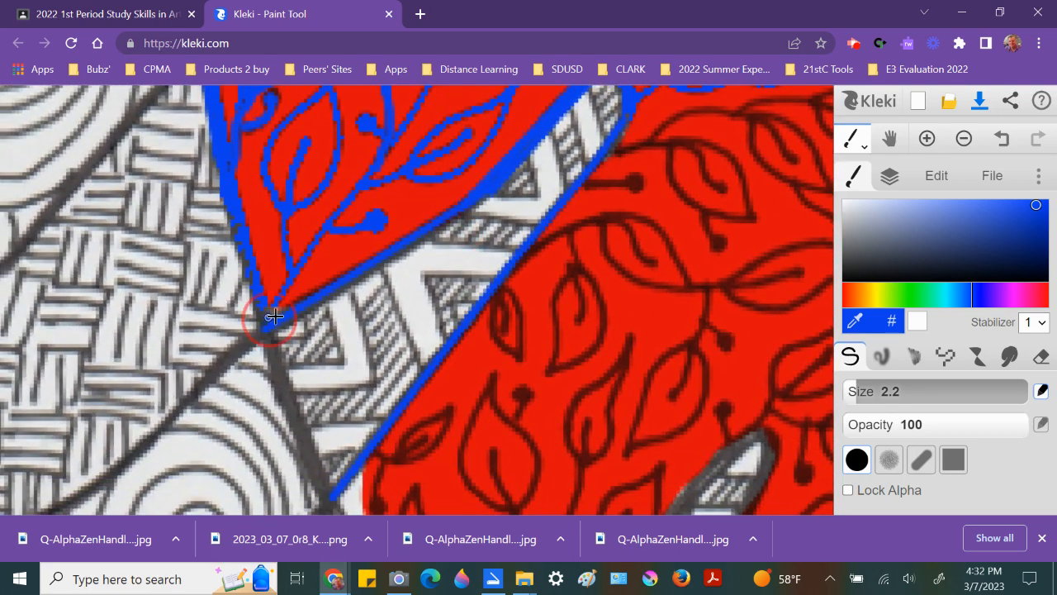
left_click(366, 264, "shift")
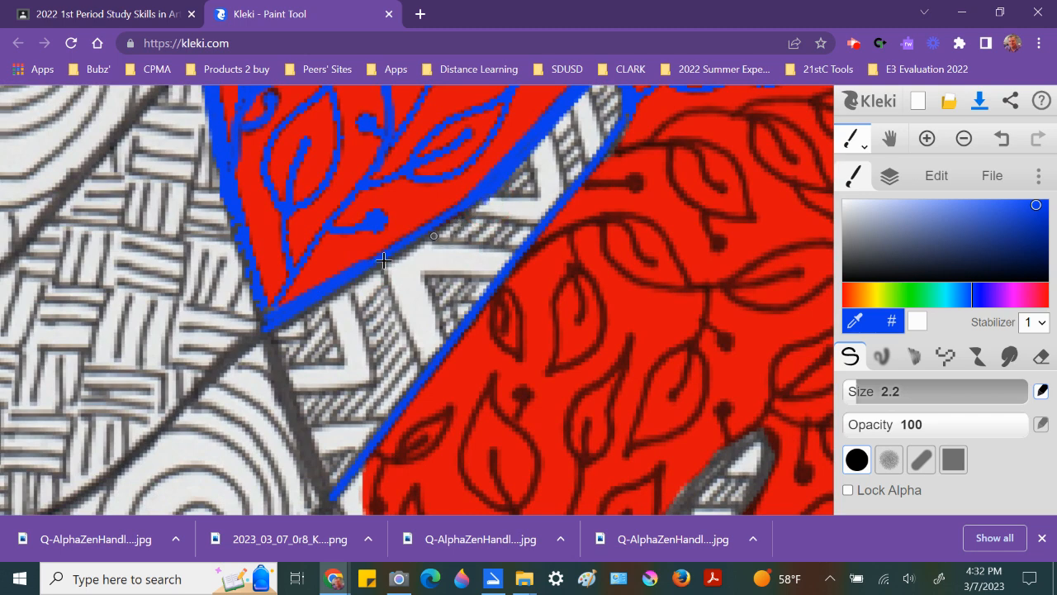
left_click(268, 328)
left_click(265, 340, "shift")
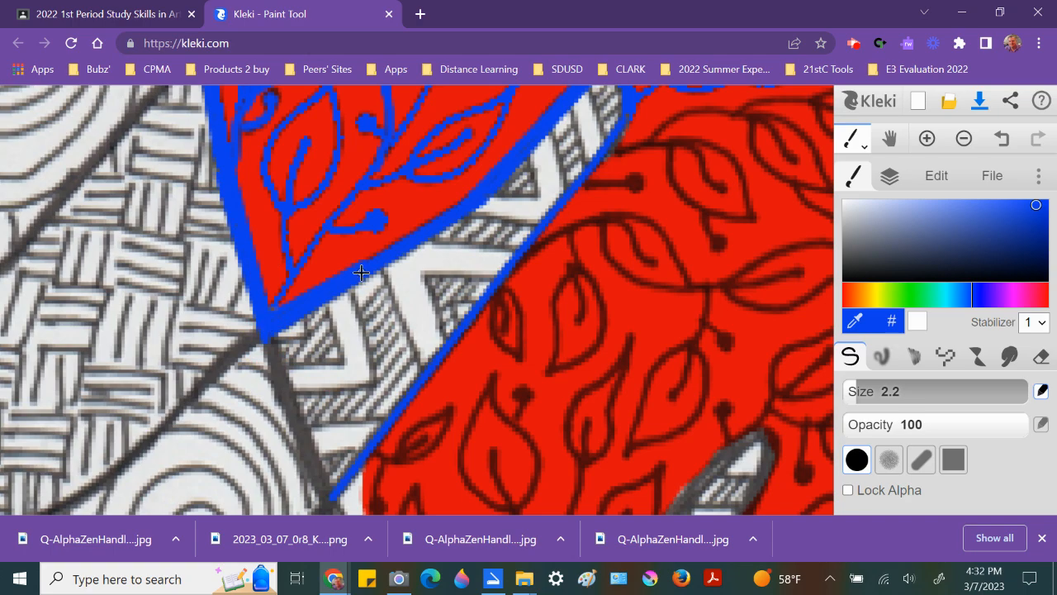
mouse_move(425, 170)
left_mouse_down()
mouse_move(402, 337)
mouse_move(421, 323)
left_mouse_up()
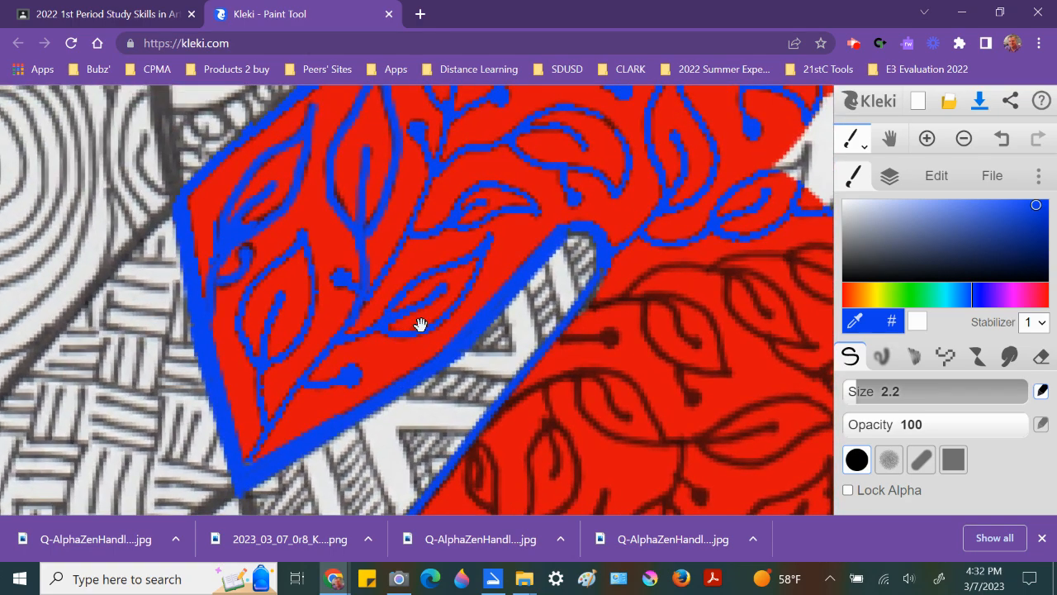
Step: Temporarily drop the scanned drawing layer's opacity to 0% and back to 100% to inspect the coloring
scroll(420, 324, "down", 5)
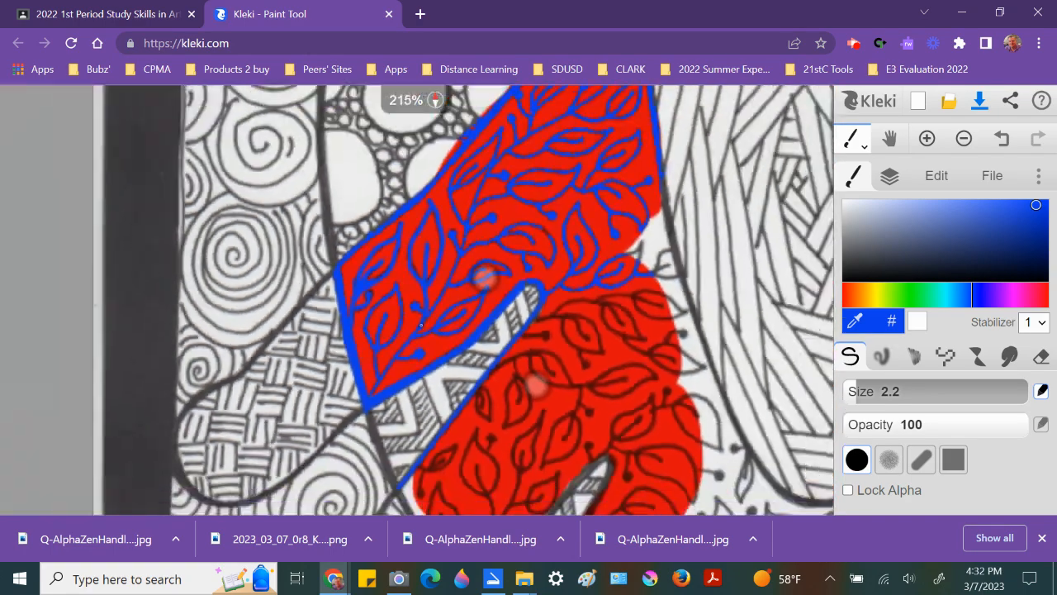
scroll(577, 231, "down", 3)
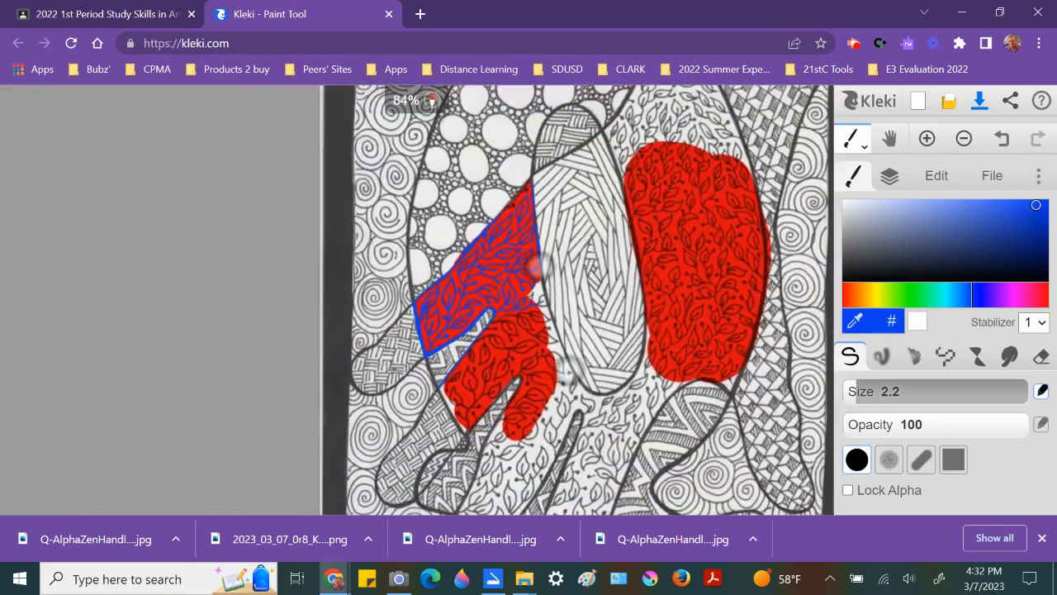
left_click_drag(558, 296, 393, 289)
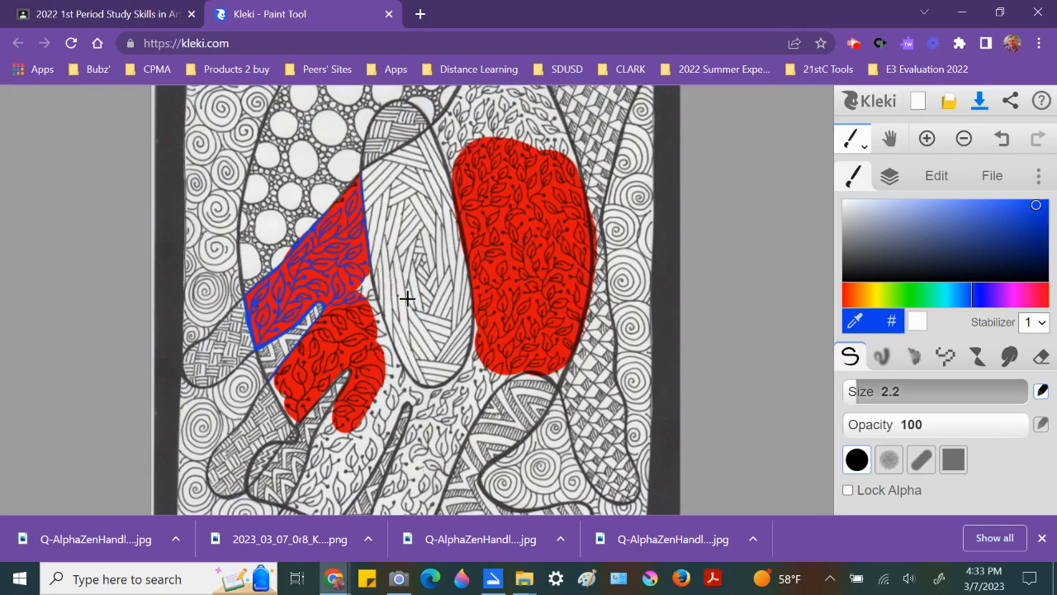
left_click(888, 175)
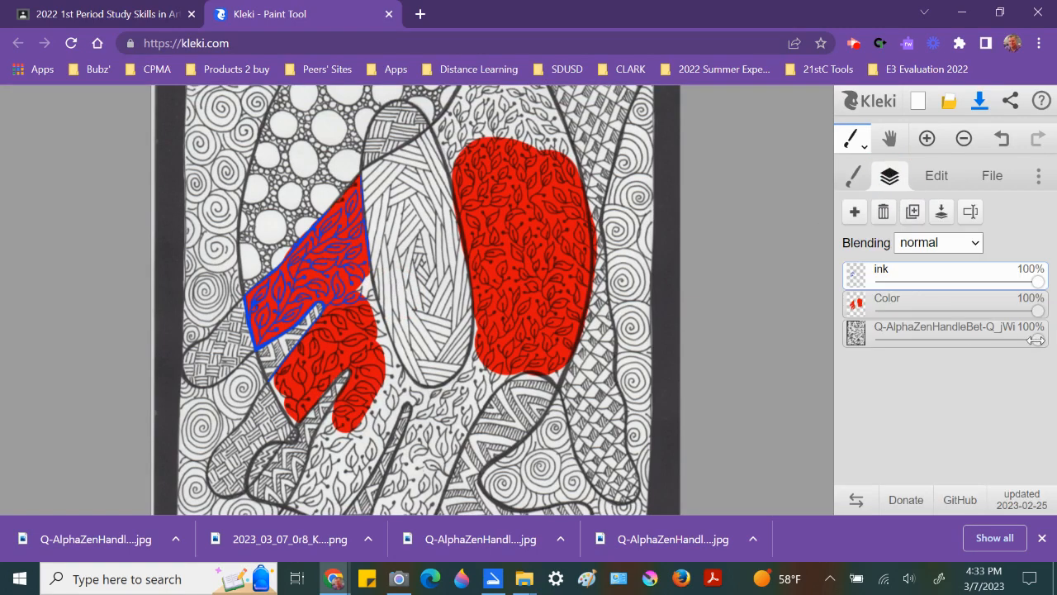
left_click_drag(1037, 338, 876, 340)
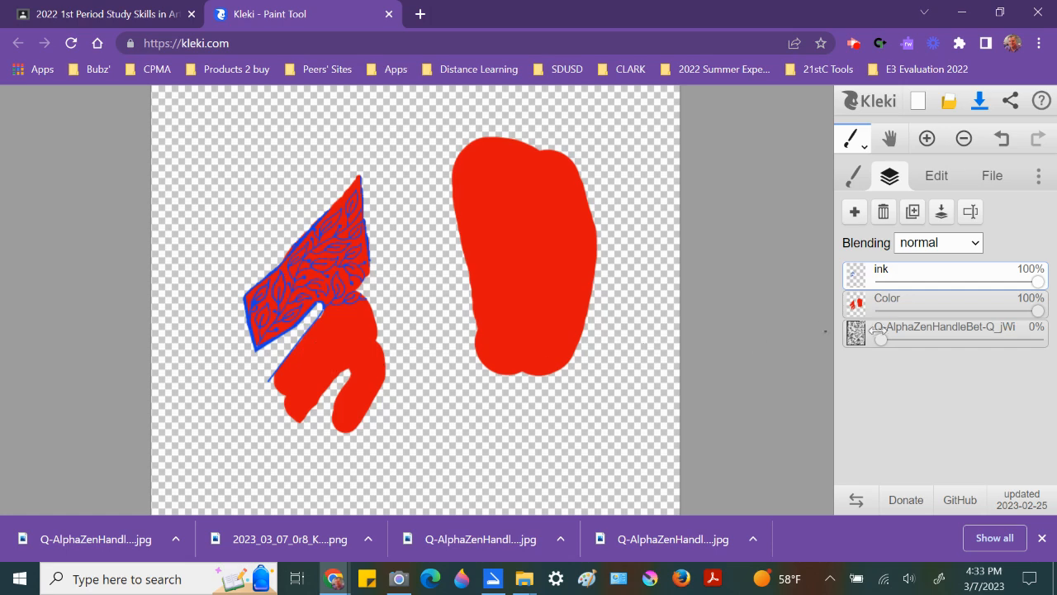
left_click_drag(880, 339, 1056, 340)
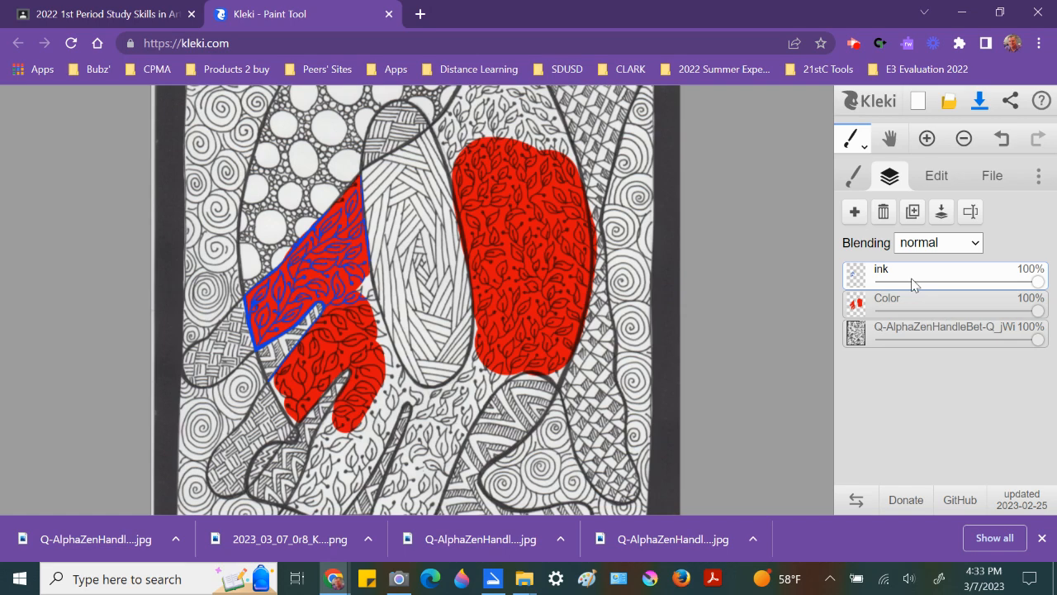
mouse_move(1035, 339)
left_mouse_down()
mouse_move(779, 361)
mouse_move(1054, 371)
left_mouse_up()
Step: Save the artwork as a PSD file to the Downloads folder
left_click(991, 179)
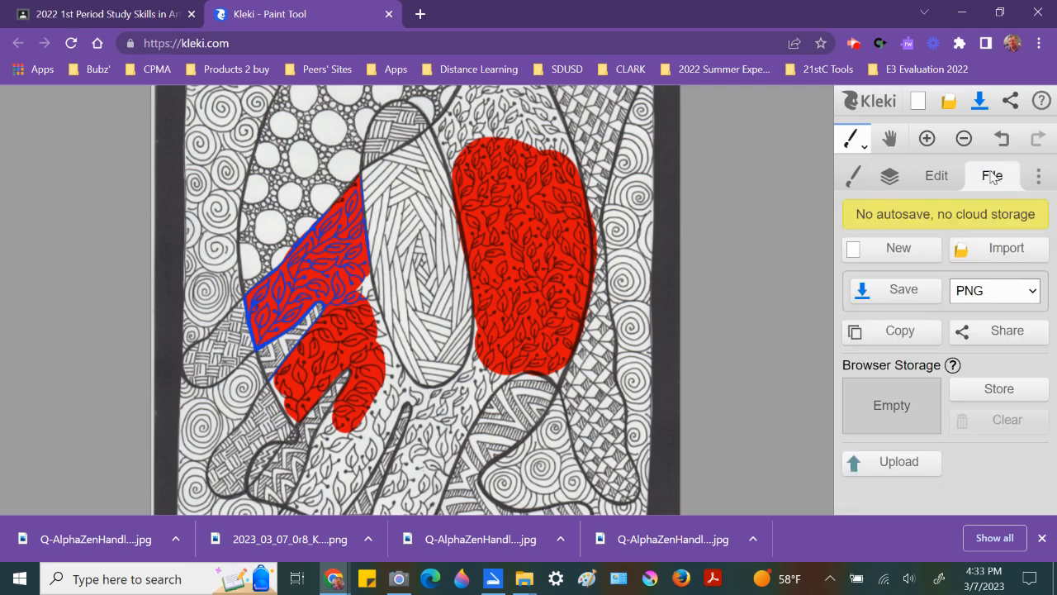
left_click(984, 293)
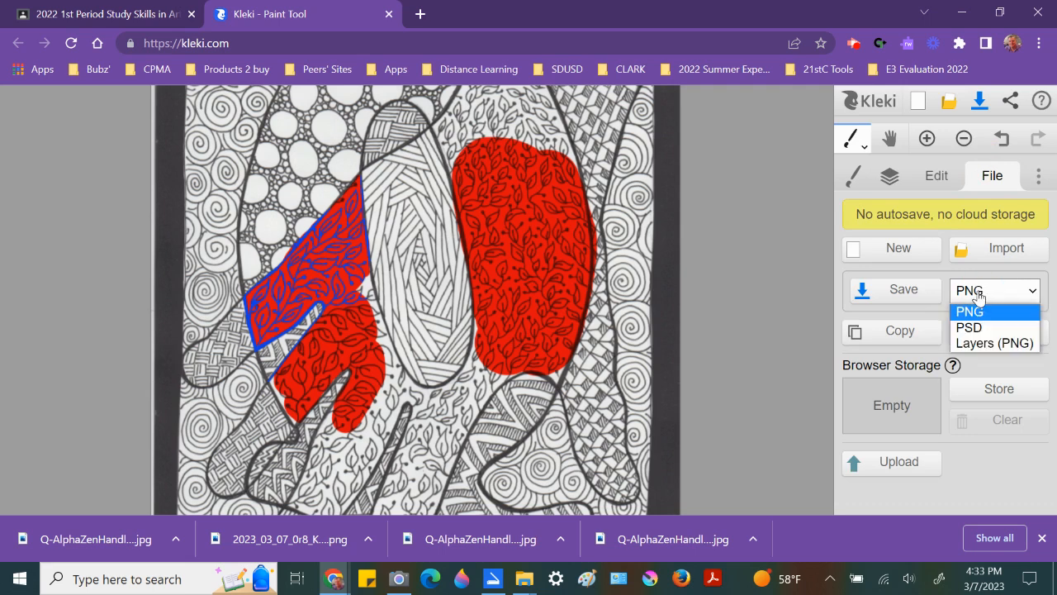
left_click(979, 330)
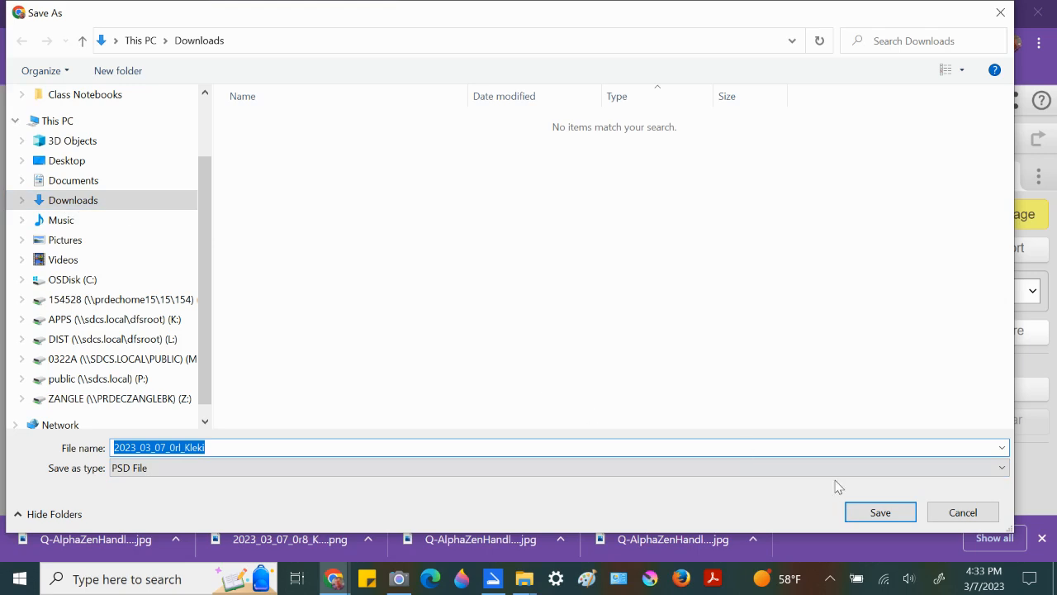
left_click(855, 514)
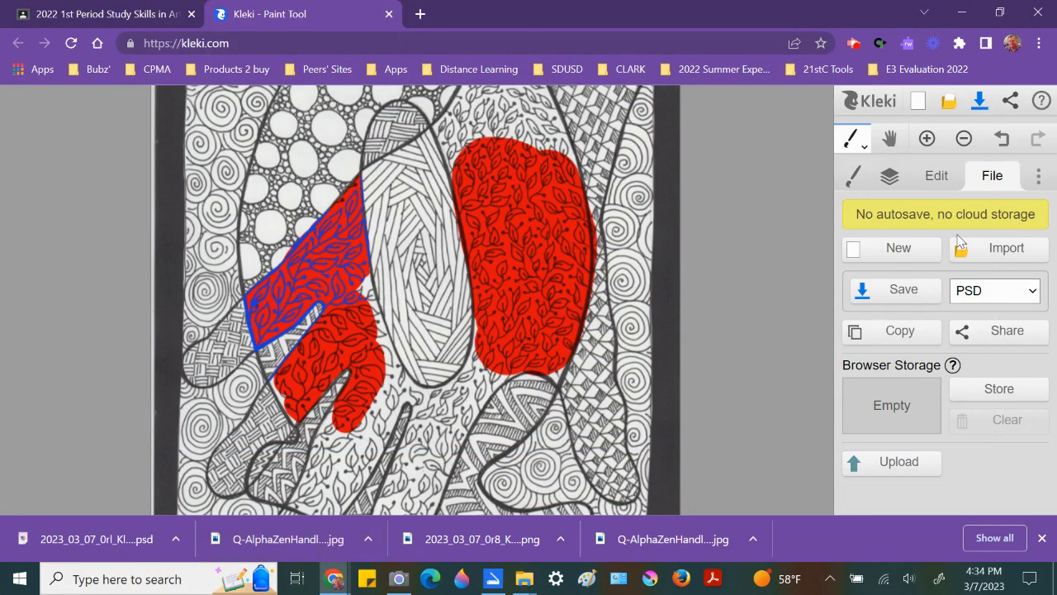
Step: Switch the file format to PNG and save the image to Downloads
left_click(1000, 286)
left_click(986, 313)
left_click(914, 294)
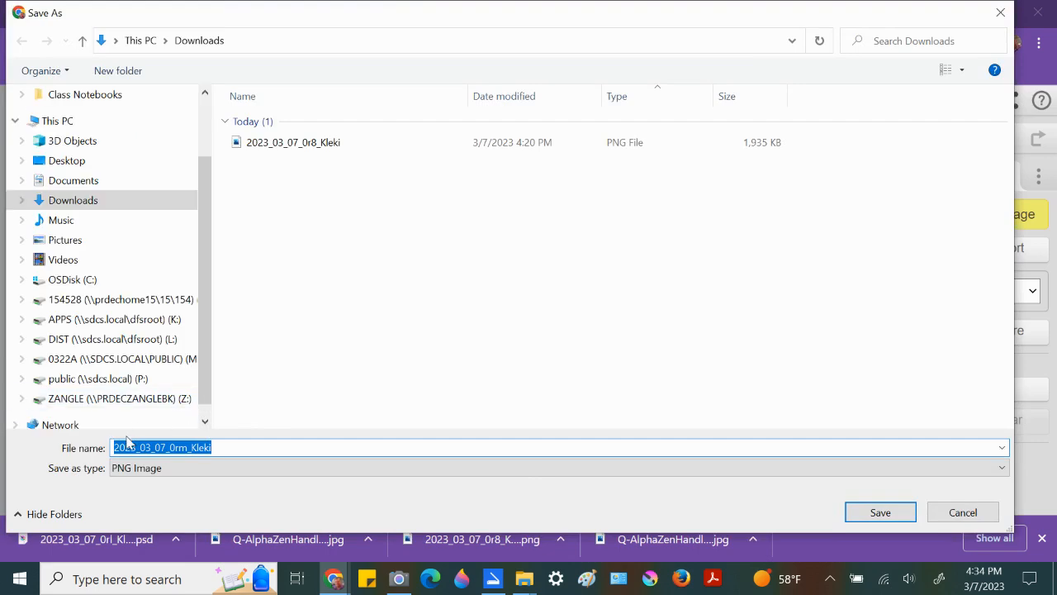
left_click(879, 512)
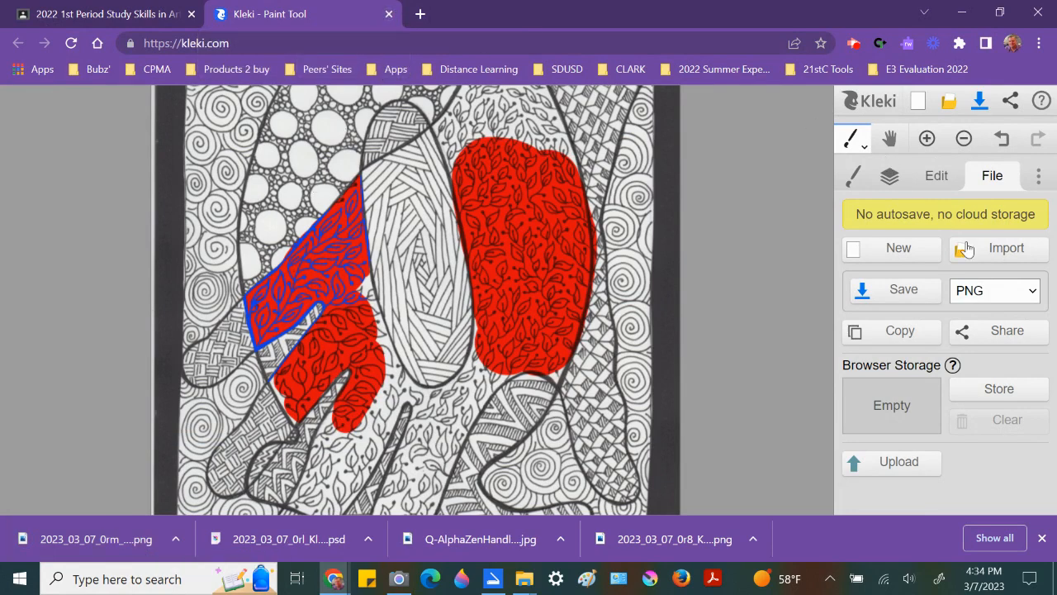
Step: Reopen Kleki in a fresh tab, import the saved 2023_03_07_0rl_Kleki PSD as an image, and show its layers
left_click(388, 14)
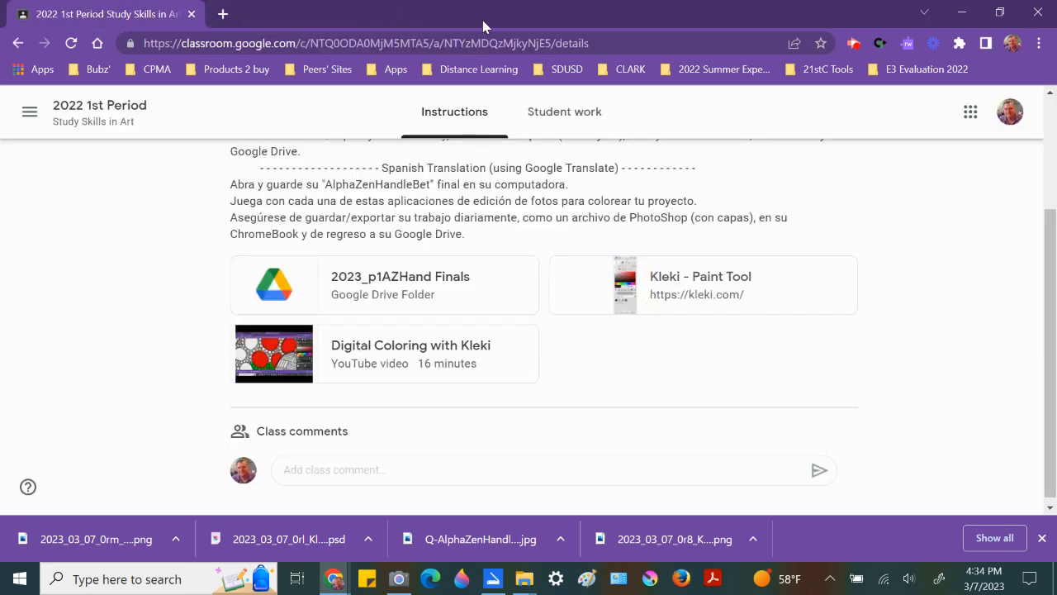
left_click(626, 295)
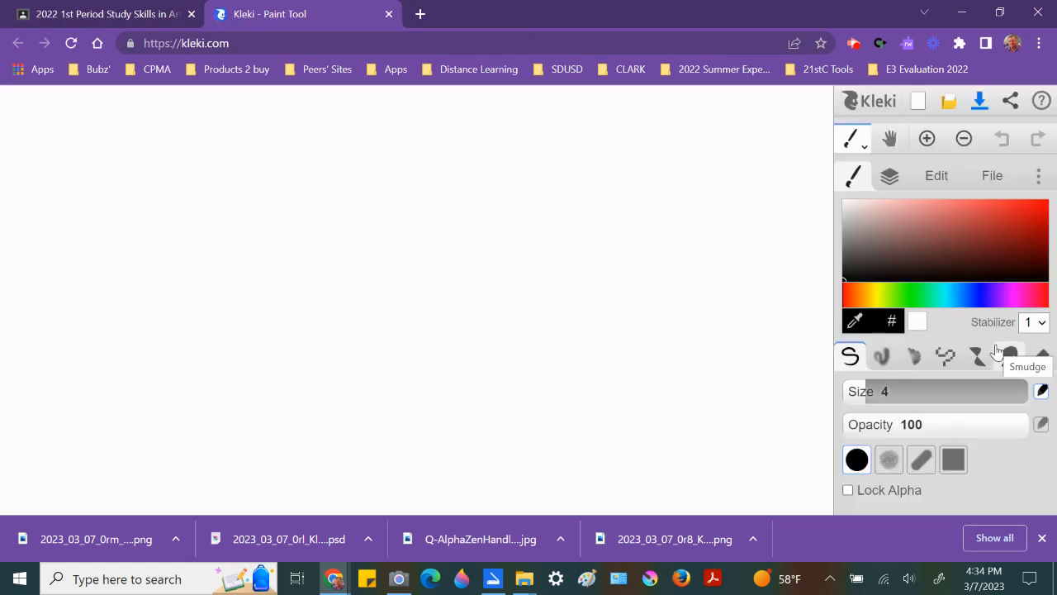
left_click(994, 177)
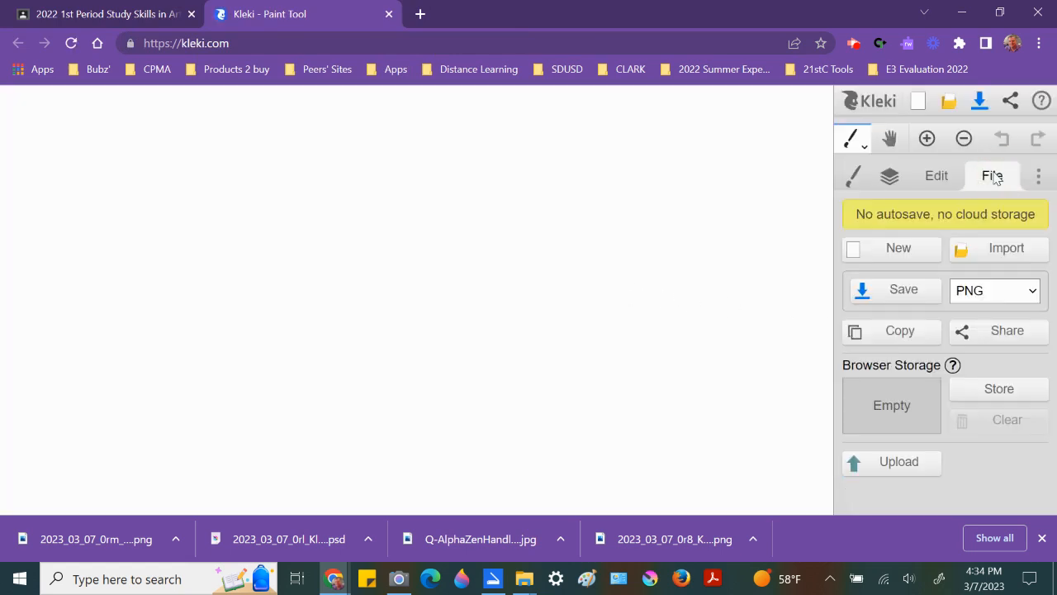
left_click(992, 251)
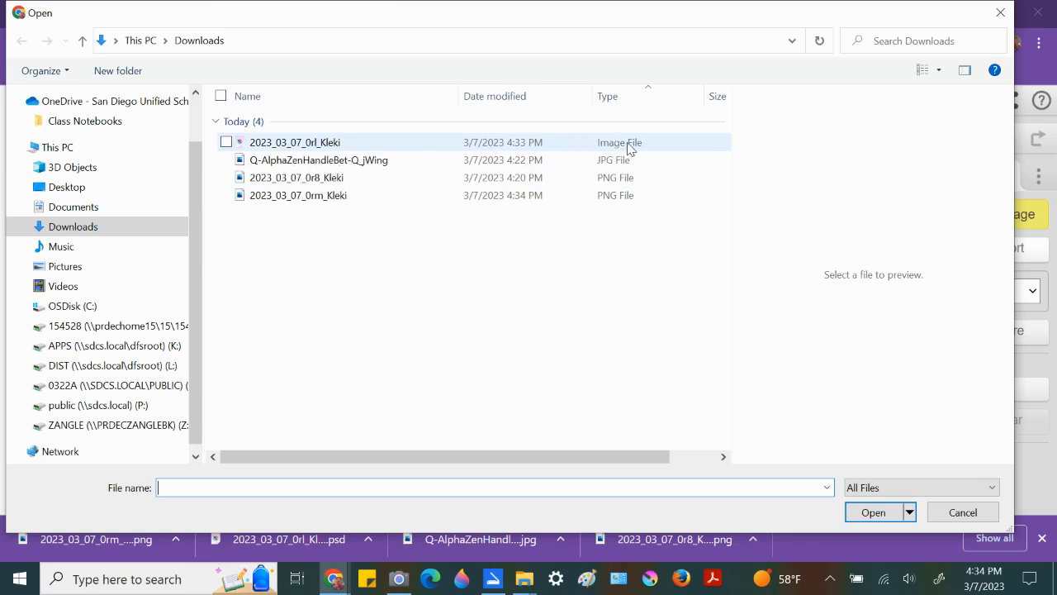
double_click(349, 143)
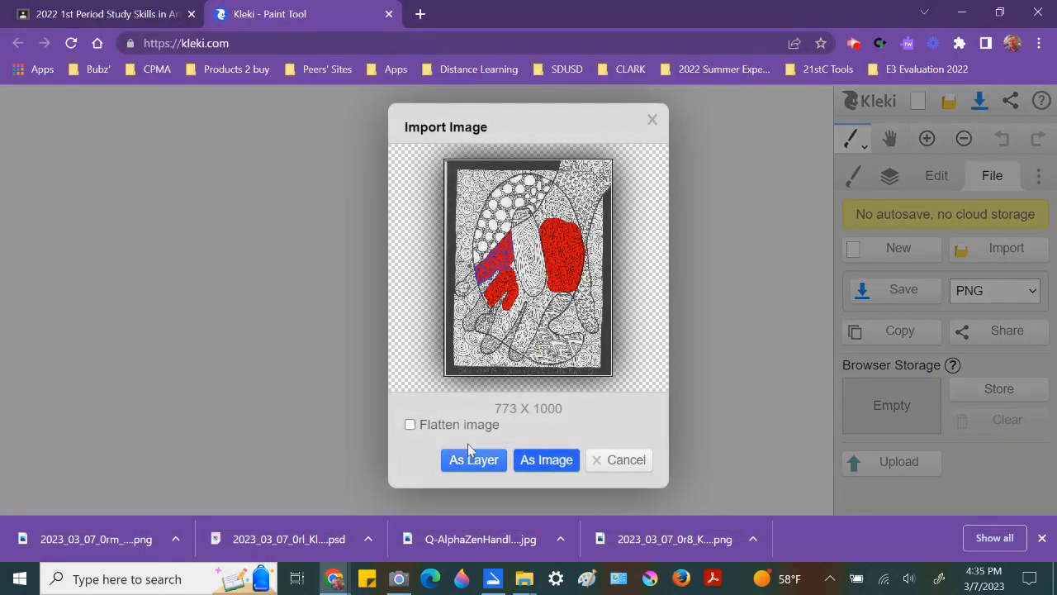
left_click(559, 457)
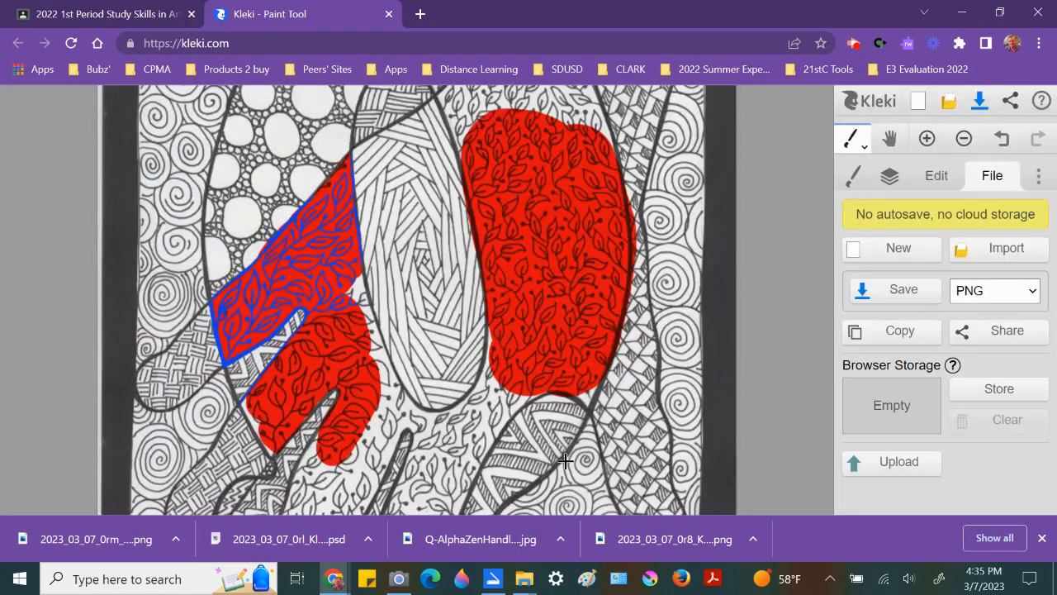
left_click(890, 175)
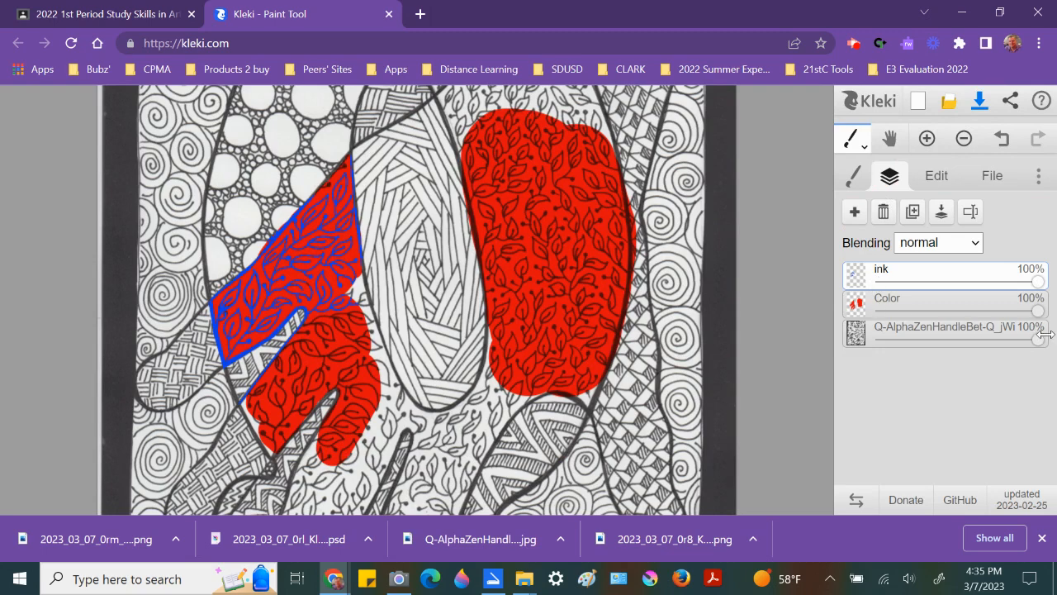
mouse_move(1040, 338)
left_mouse_down()
mouse_move(809, 346)
mouse_move(1053, 351)
left_mouse_up()
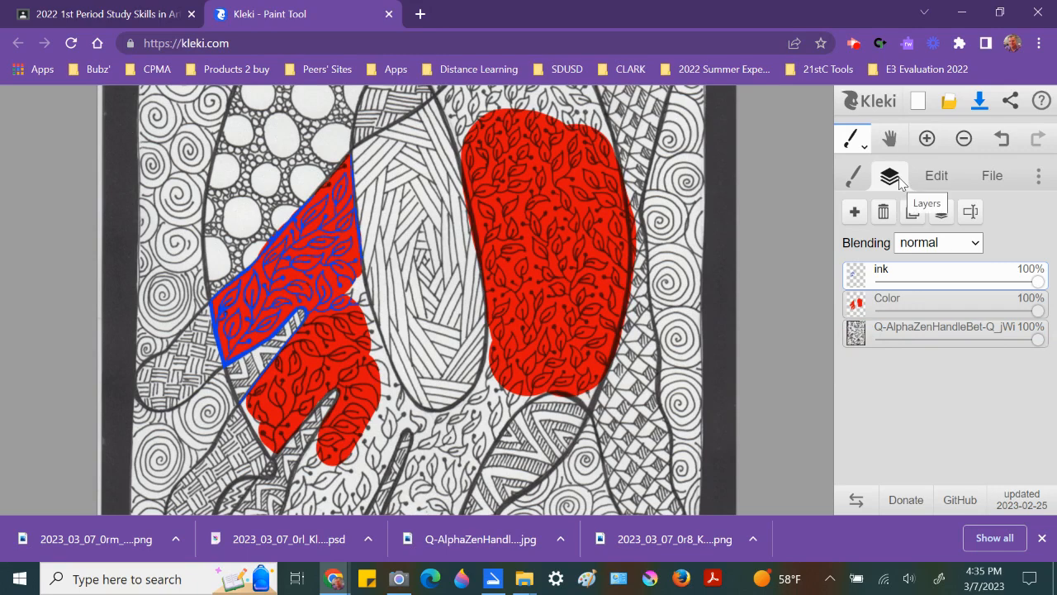
Step: Import the saved 2023_03_07_0rm_Kleki PNG as an image and show its layers
left_click(993, 183)
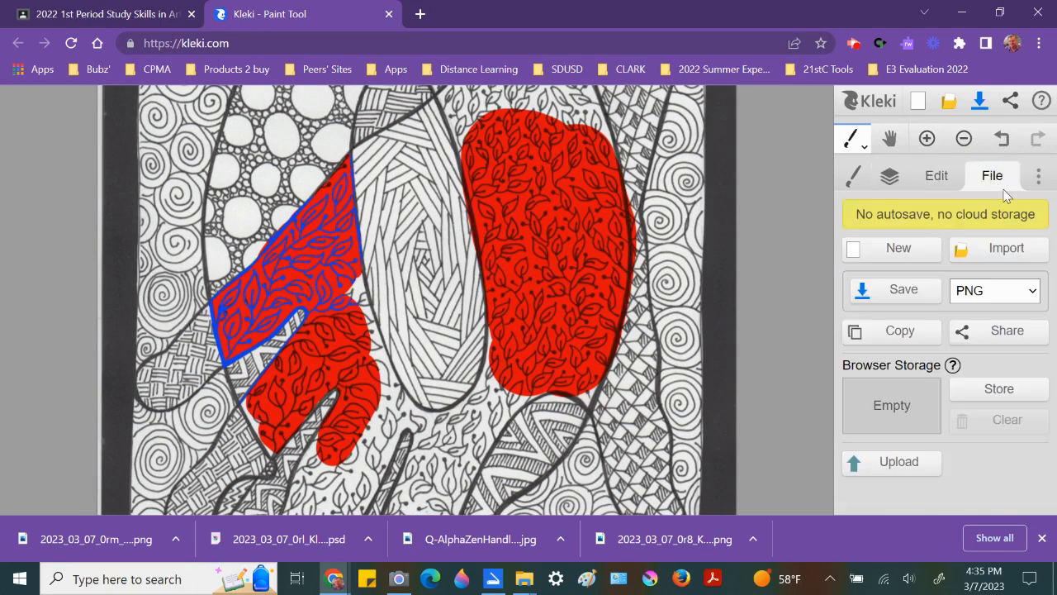
left_click(999, 249)
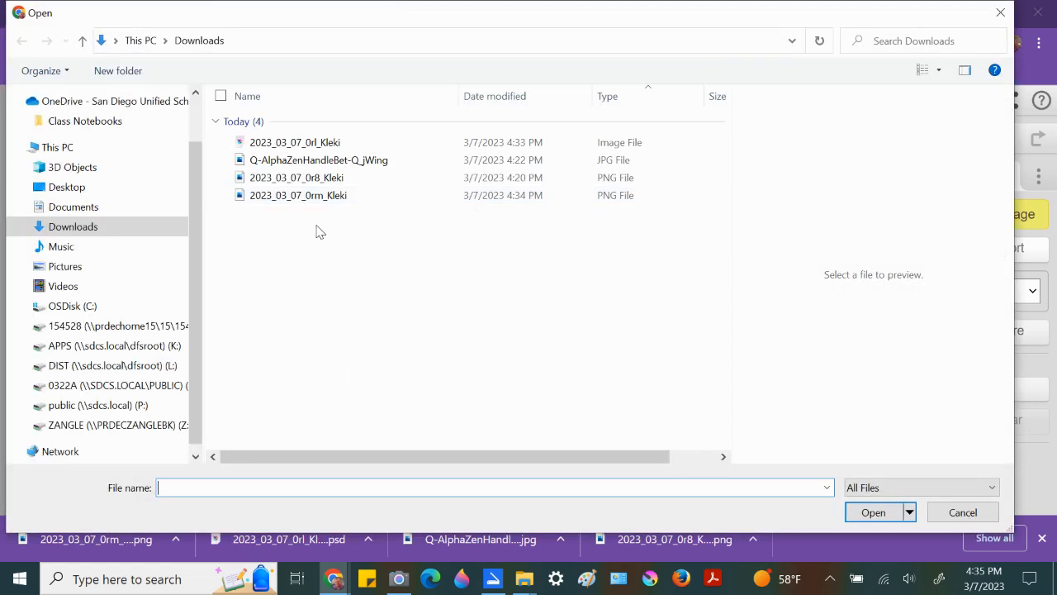
left_click(317, 195)
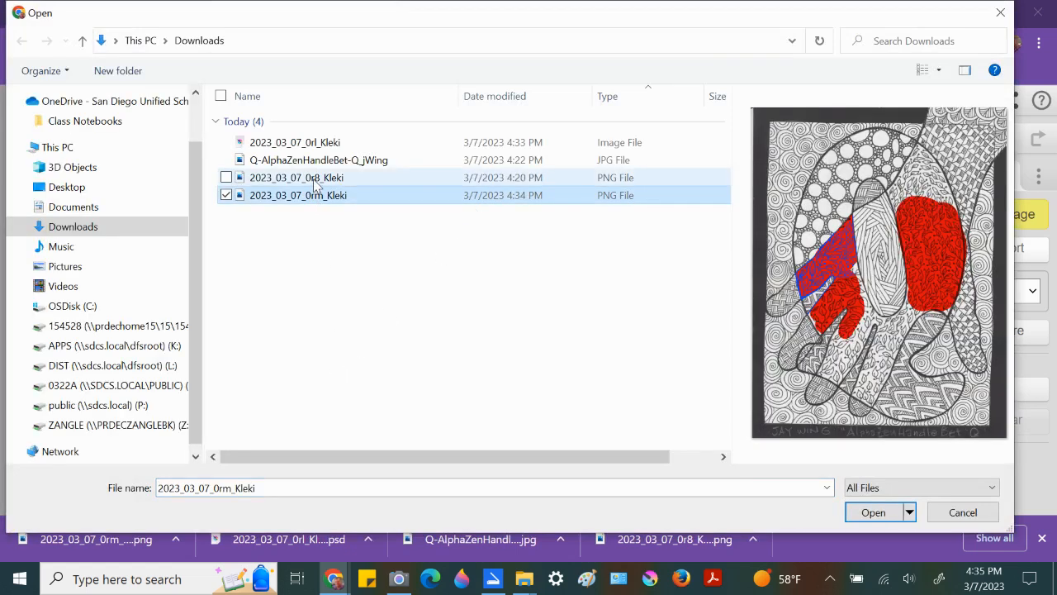
left_click(886, 510)
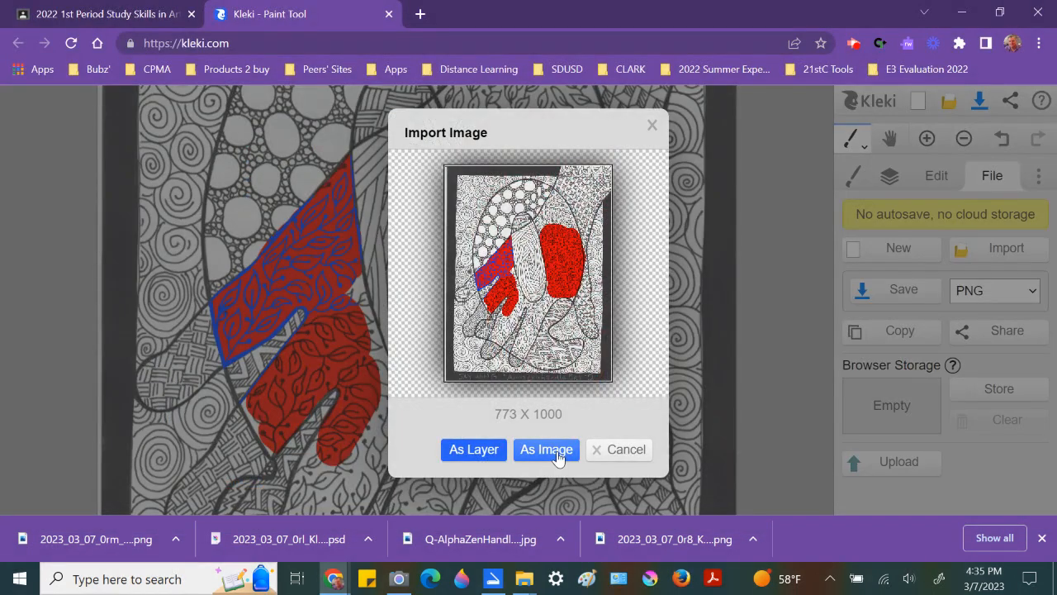
left_click(546, 449)
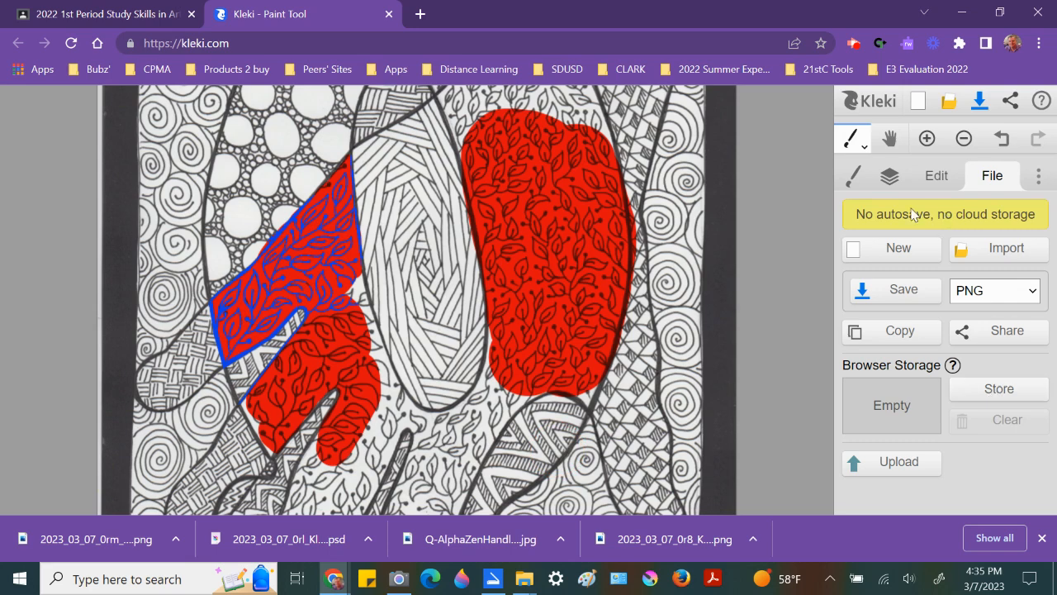
left_click(889, 176)
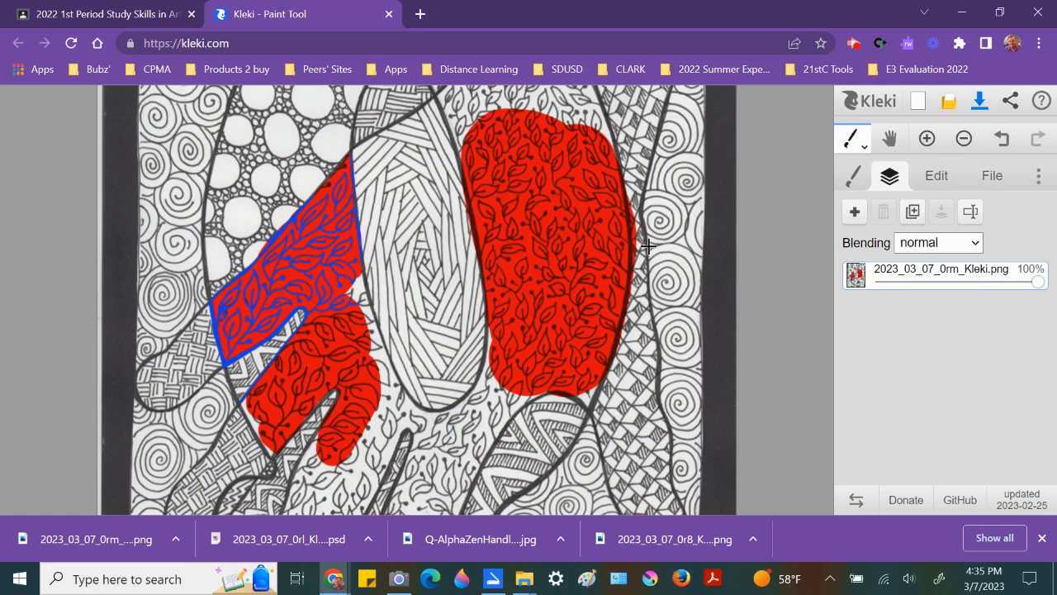
Step: Switch to the eraser at size 30 and erase a stroke along the red shape's right edge on the flattened PNG
scroll(655, 254, "up", 6)
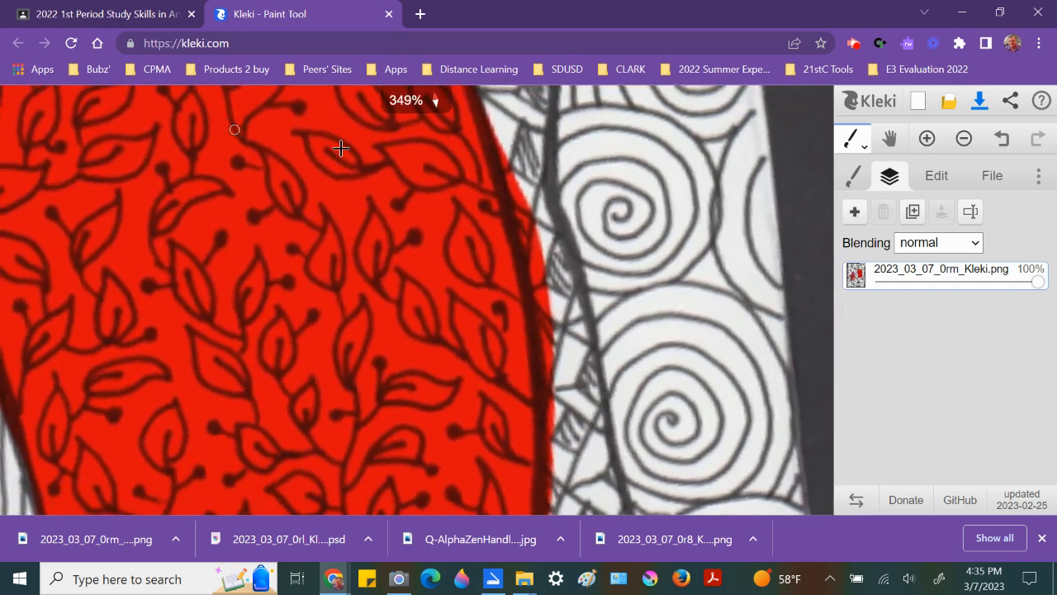
key("e")
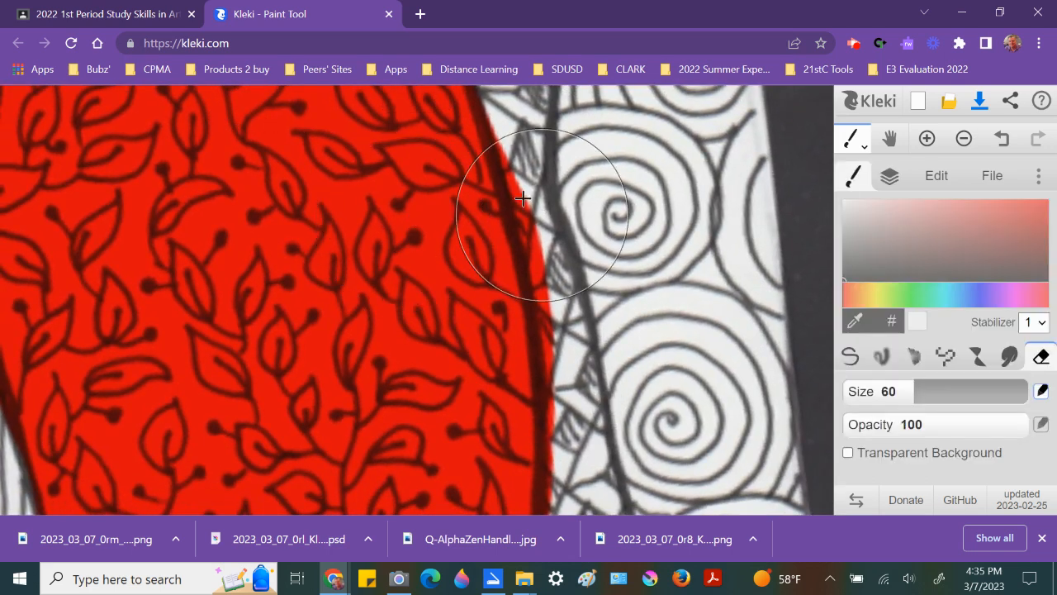
key("bracketleft")
key("bracketleft")
key("bracketleft")
key("bracketleft")
key("bracketleft")
key("bracketleft")
key("bracketleft")
key("bracketleft")
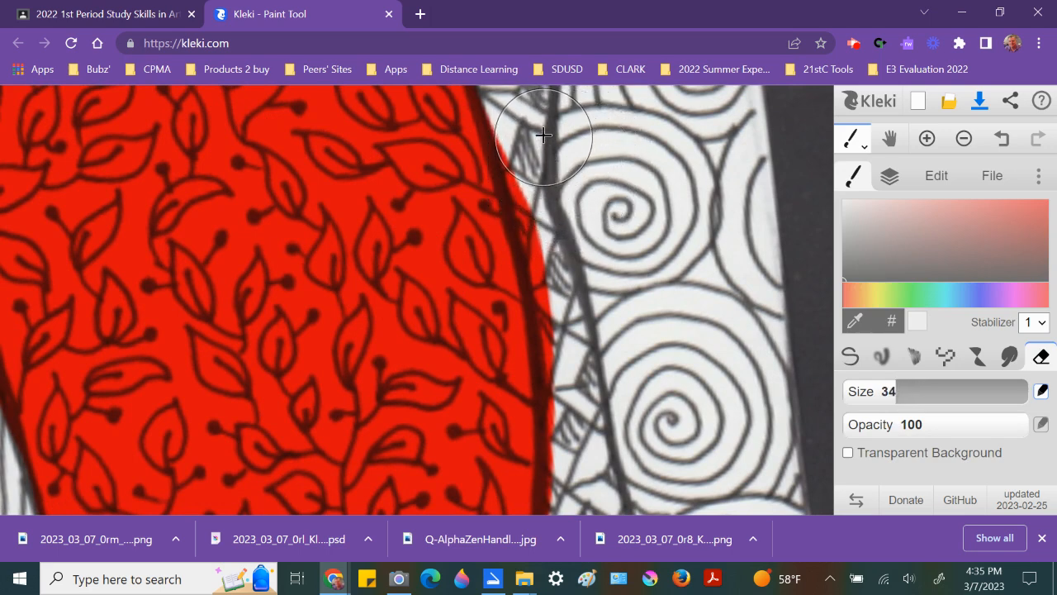
mouse_move(529, 124)
left_mouse_down()
mouse_move(568, 313)
mouse_move(573, 421)
left_mouse_up()
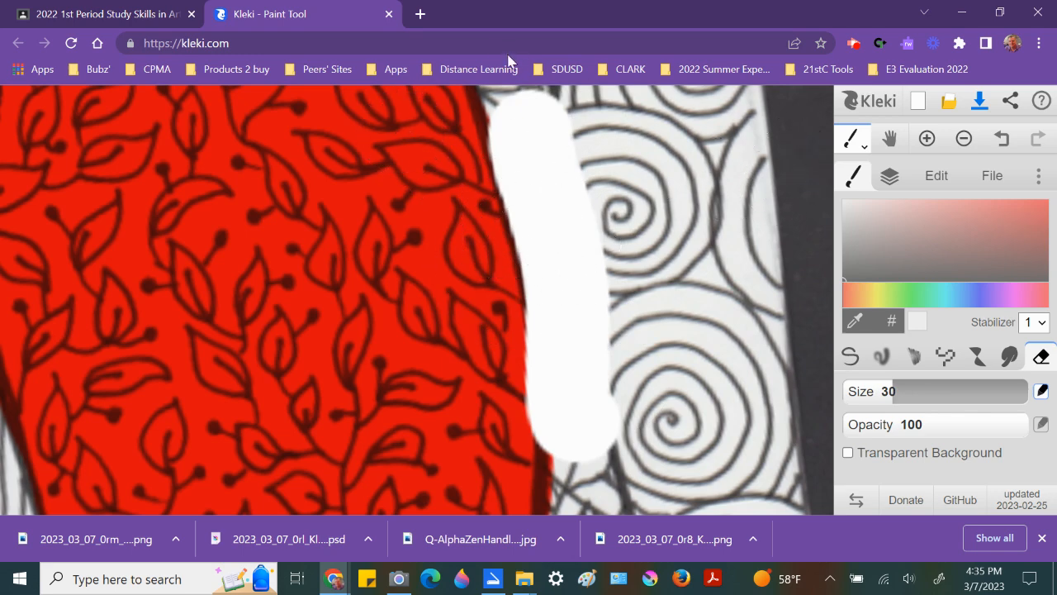
Step: Close the Kleki tab without saving and reopen Kleki from the class assignment page
left_click(389, 14)
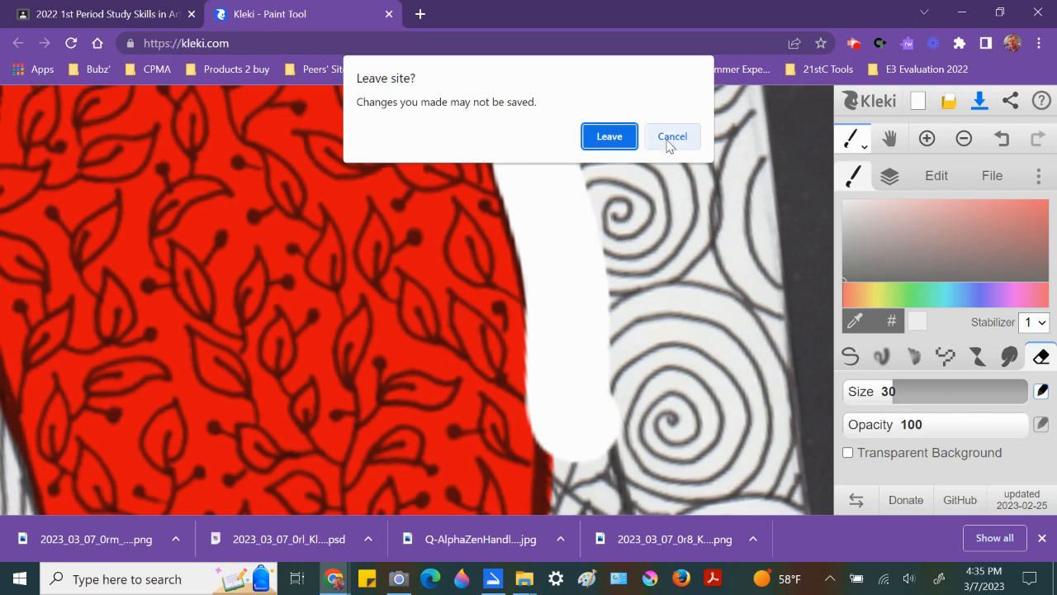
left_click(610, 136)
left_click(666, 286)
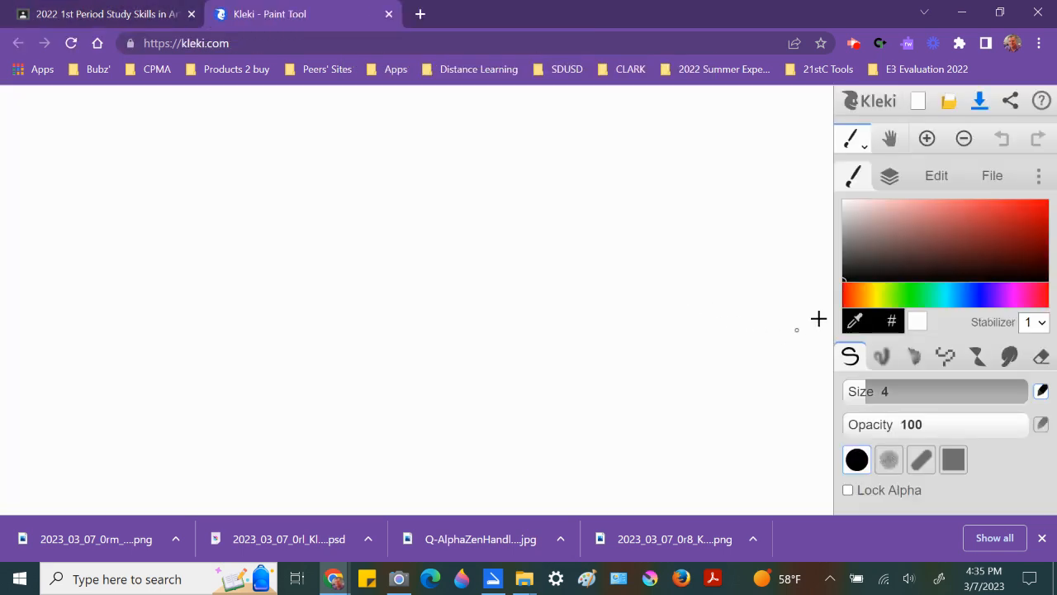
Step: Import the 2023_03_07_0rl_Kleki PSD as an image and show its layers
left_click(992, 179)
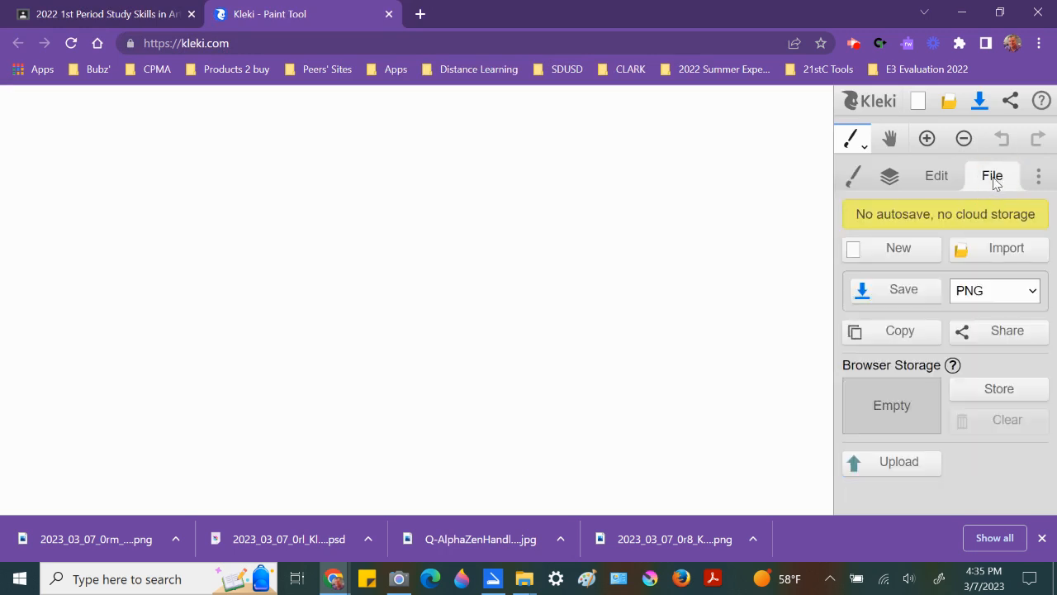
left_click(995, 252)
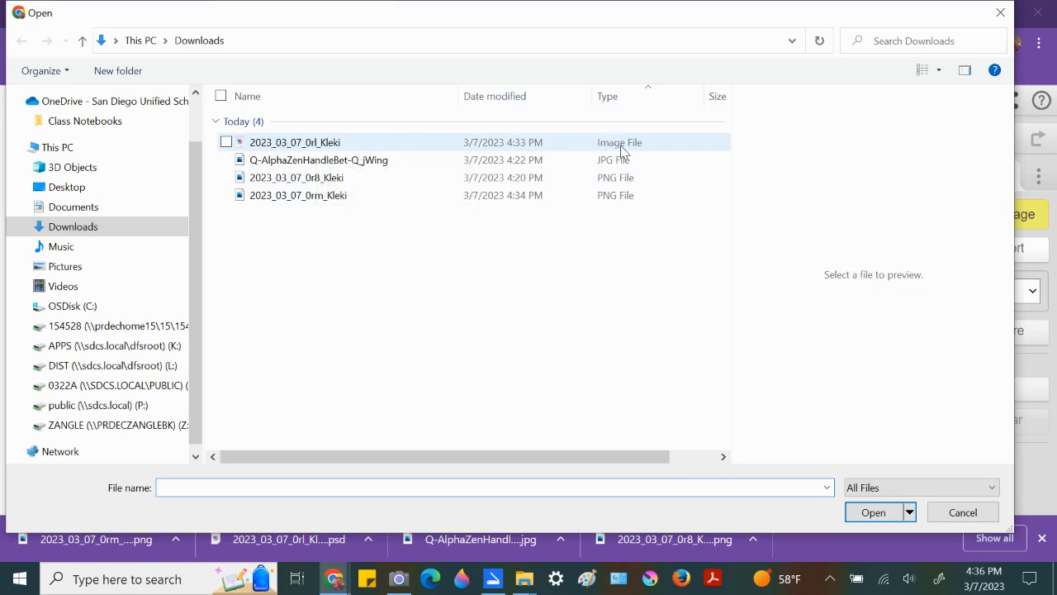
left_click(320, 147)
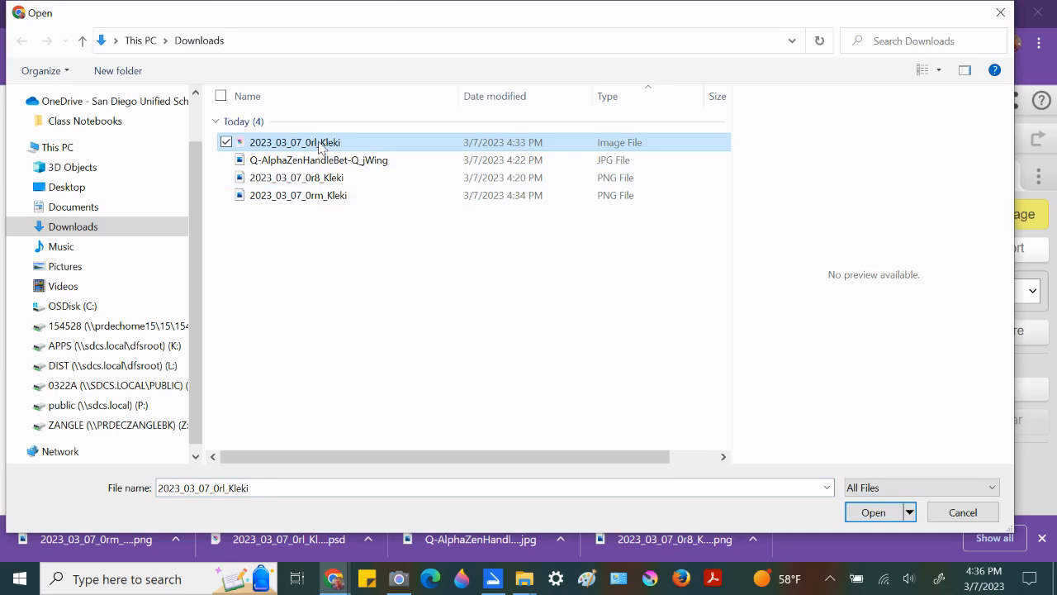
double_click(320, 144)
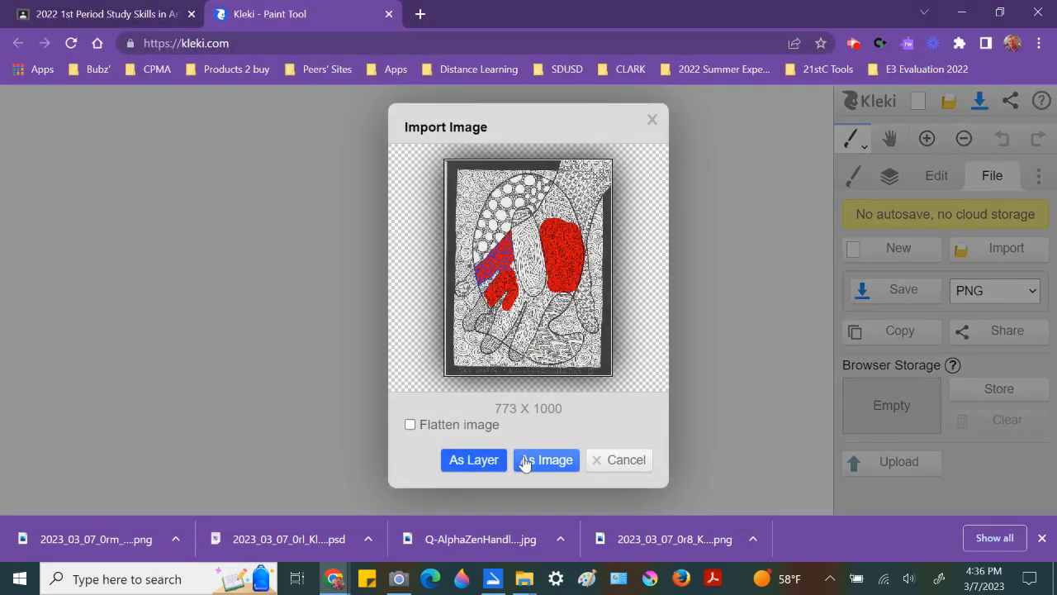
left_click(533, 460)
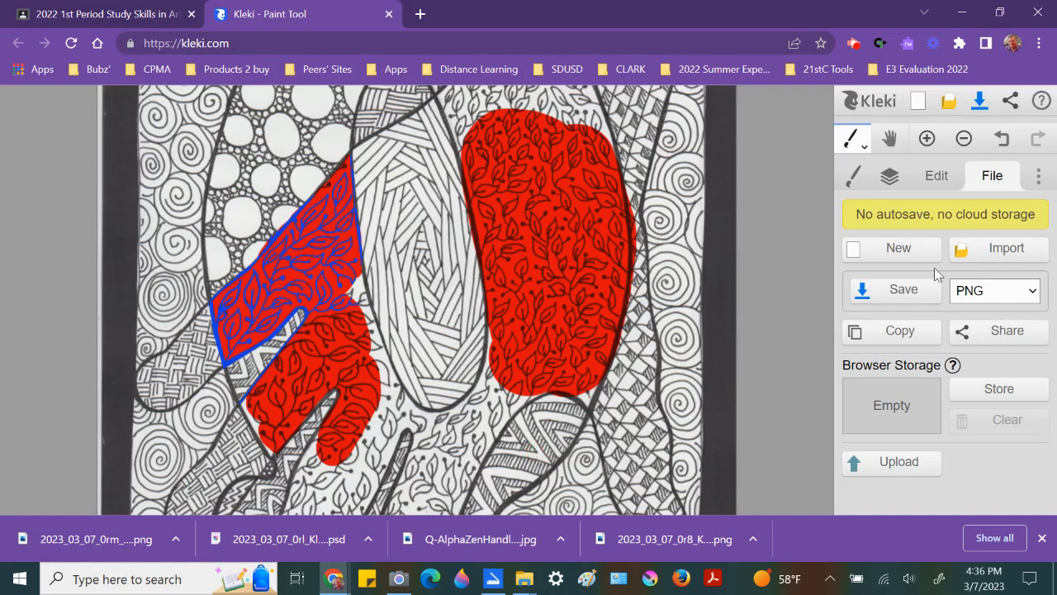
left_click(889, 176)
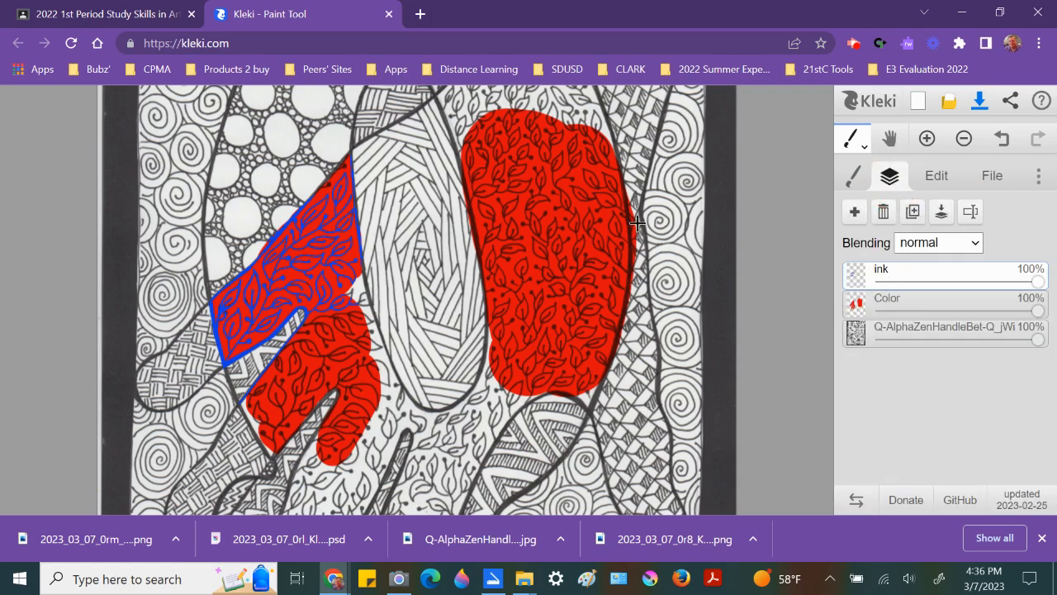
Step: Select the Color layer and erase along the right edge of the large red shape with the eraser
scroll(642, 221, "up", 3)
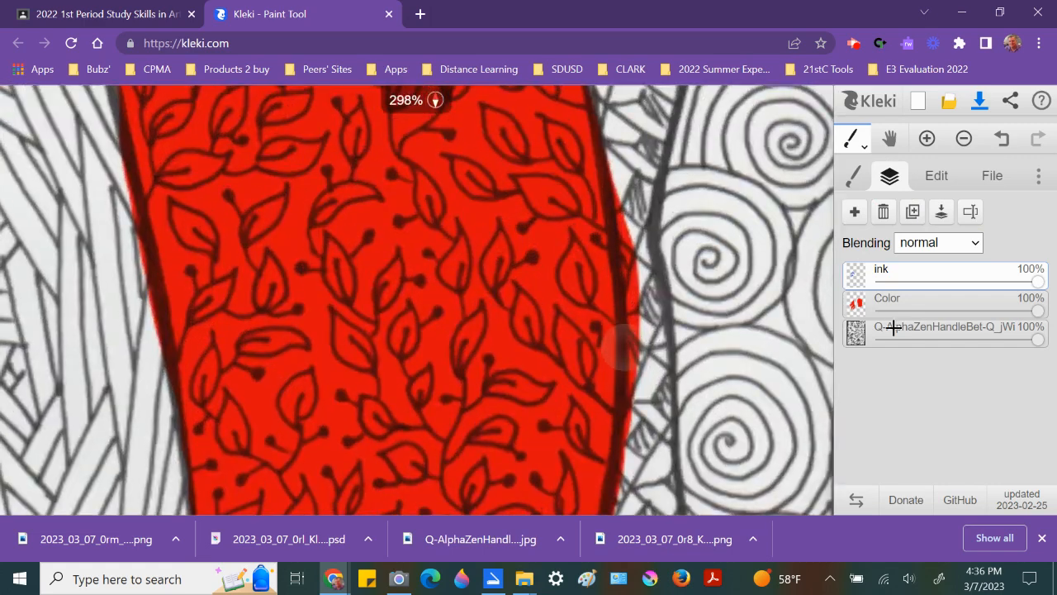
left_click(894, 307)
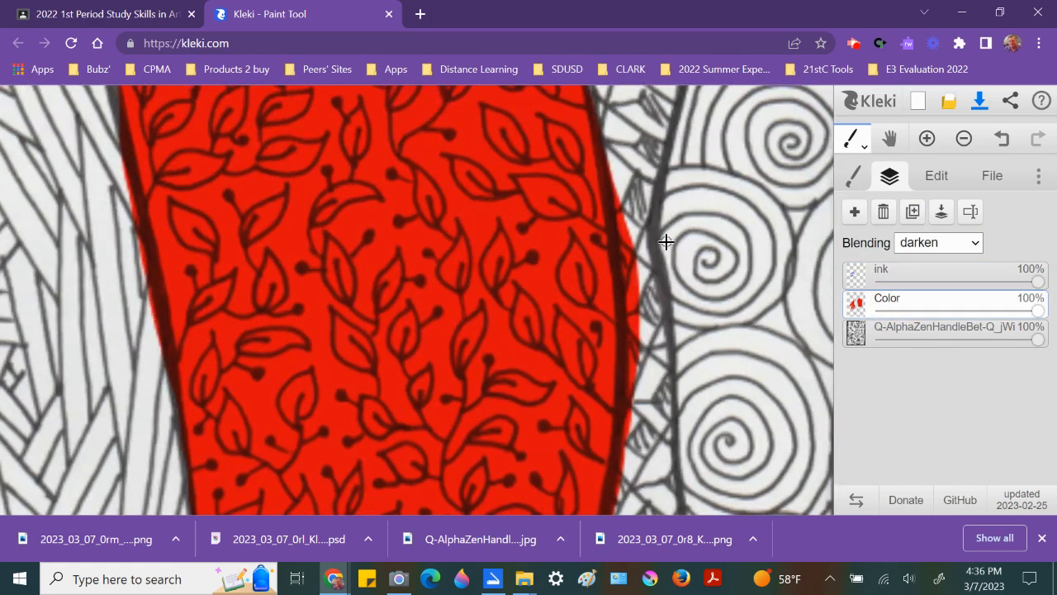
key("e")
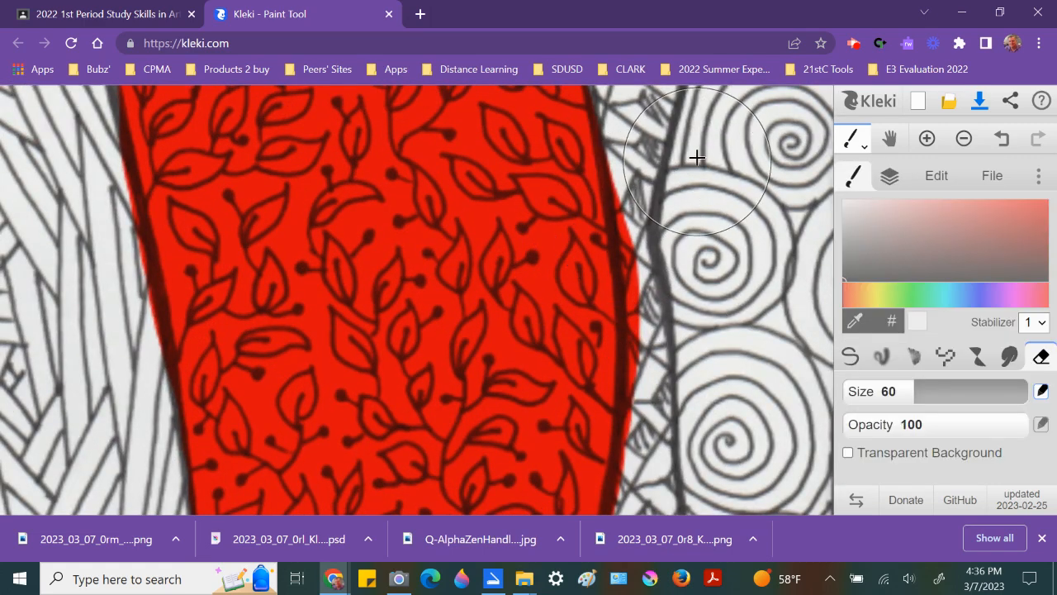
left_click_drag(674, 156, 701, 263)
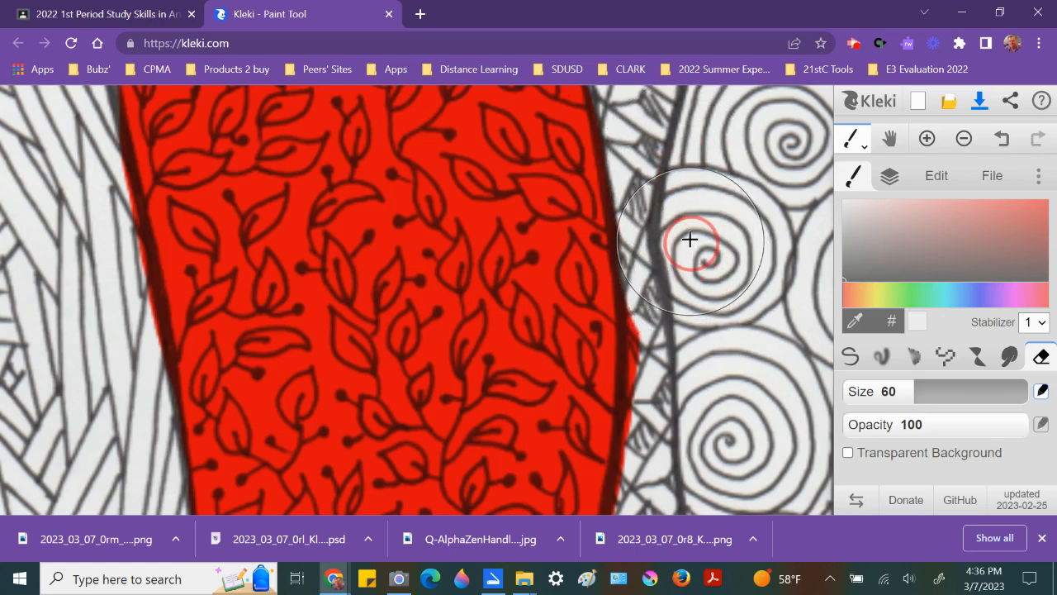
mouse_move(697, 301)
left_mouse_down()
mouse_move(692, 385)
mouse_move(713, 437)
mouse_move(699, 400)
left_mouse_up()
Step: Erase a diagonal stripe through the red shape, then undo the erase
scroll(695, 267, "up", 2)
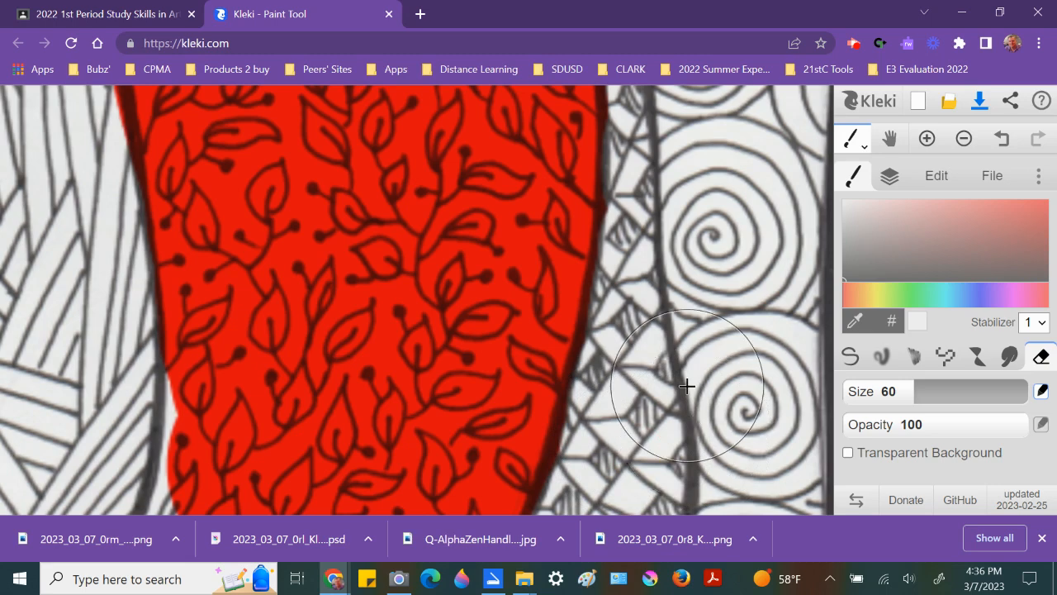
left_click_drag(258, 425, 376, 219)
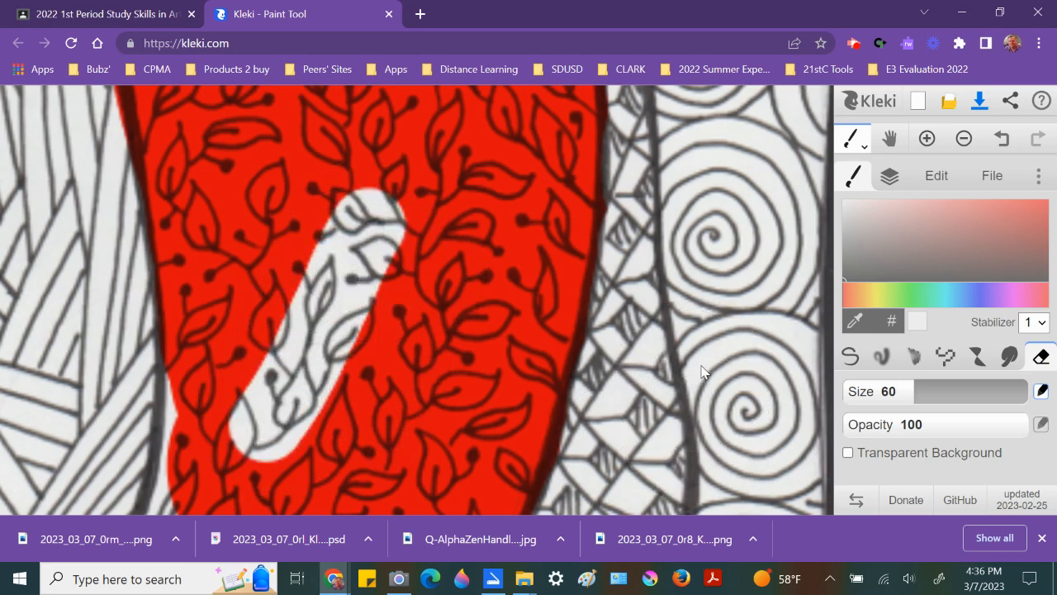
key("ctrl+z")
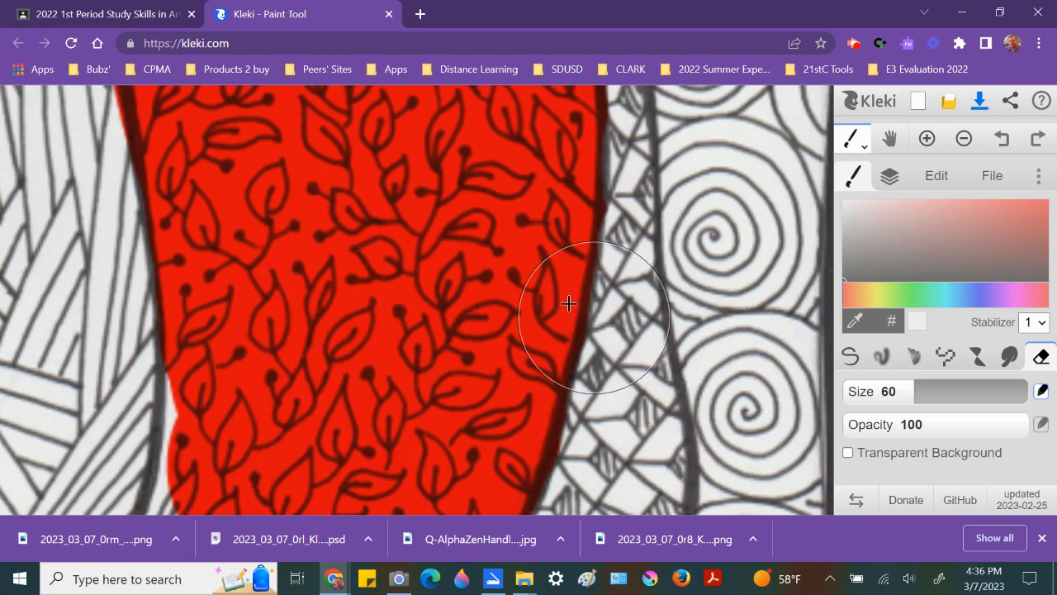
left_click_drag(382, 391, 567, 91)
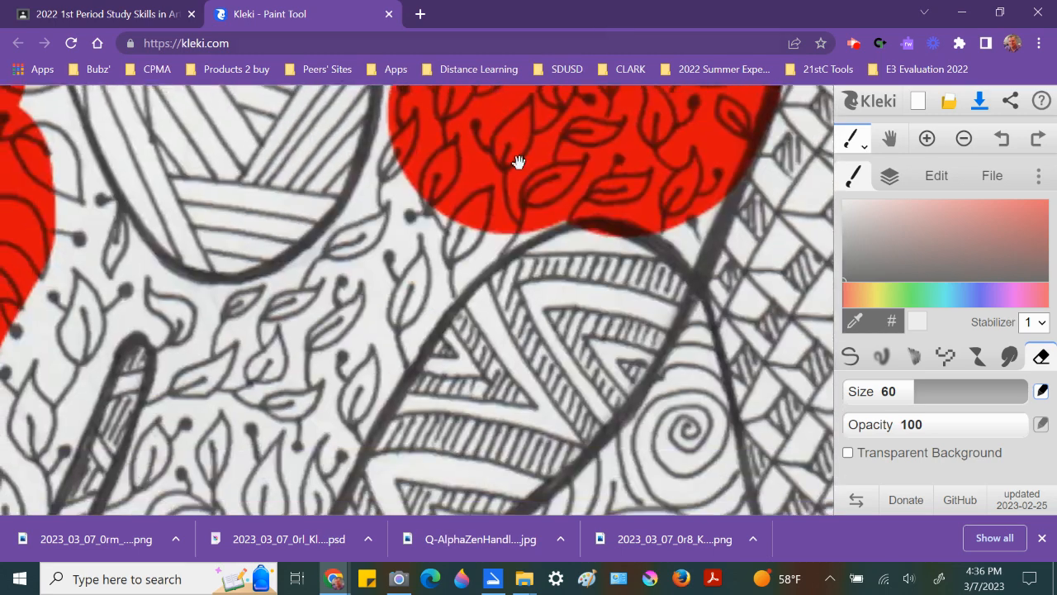
scroll(467, 259, "up", 3)
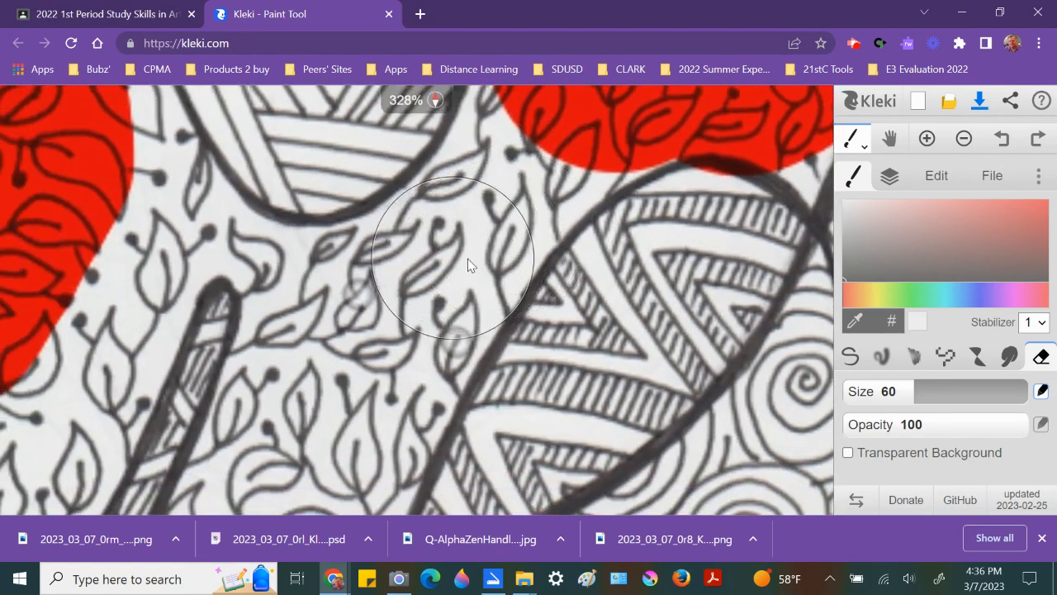
Step: Erase a small spot near the top edge of the red shape on the Color layer
scroll(469, 263, "down", 3)
scroll(469, 263, "up", 4)
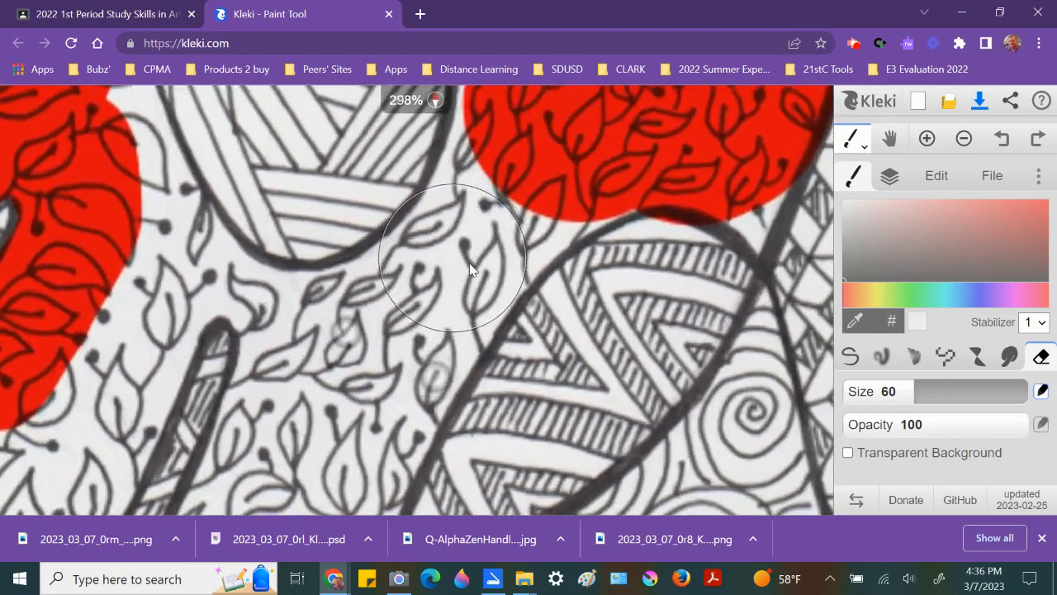
scroll(469, 262, "down", 1)
scroll(489, 224, "up", 2)
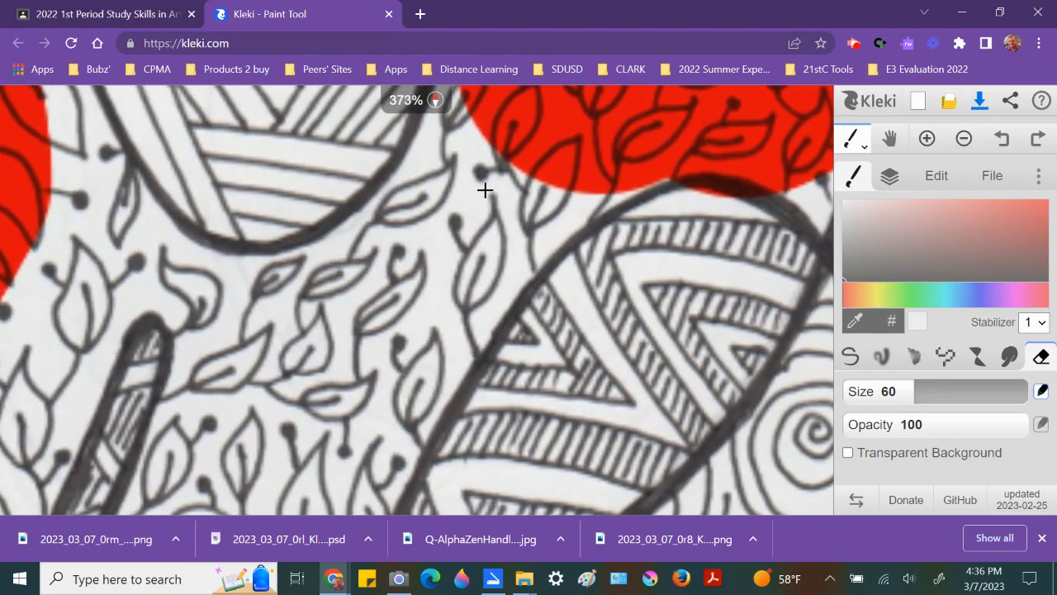
mouse_move(502, 165)
left_mouse_down()
mouse_move(484, 177)
mouse_move(496, 180)
left_mouse_up()
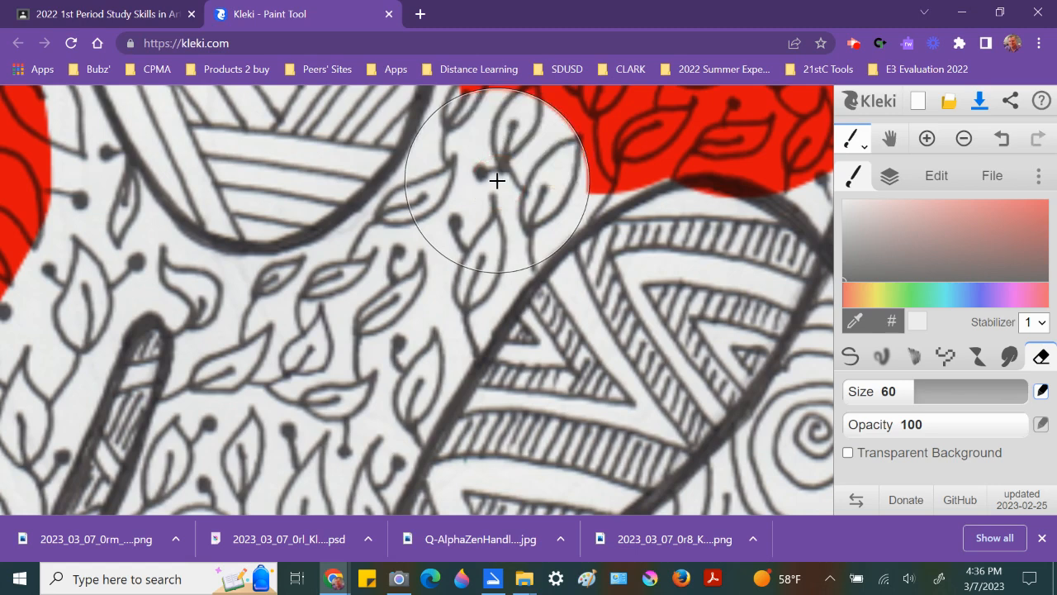
Step: Switch to the pen, draw a short stroke, and undo it
key("b")
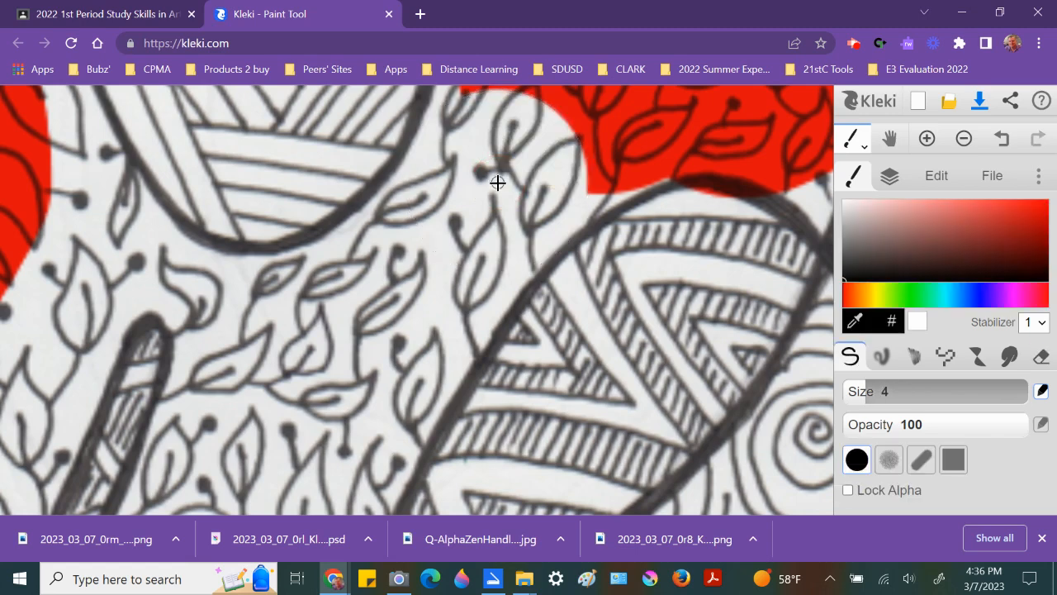
left_click_drag(477, 216, 524, 153)
key("ctrl+z")
left_click_drag(534, 142, 365, 368)
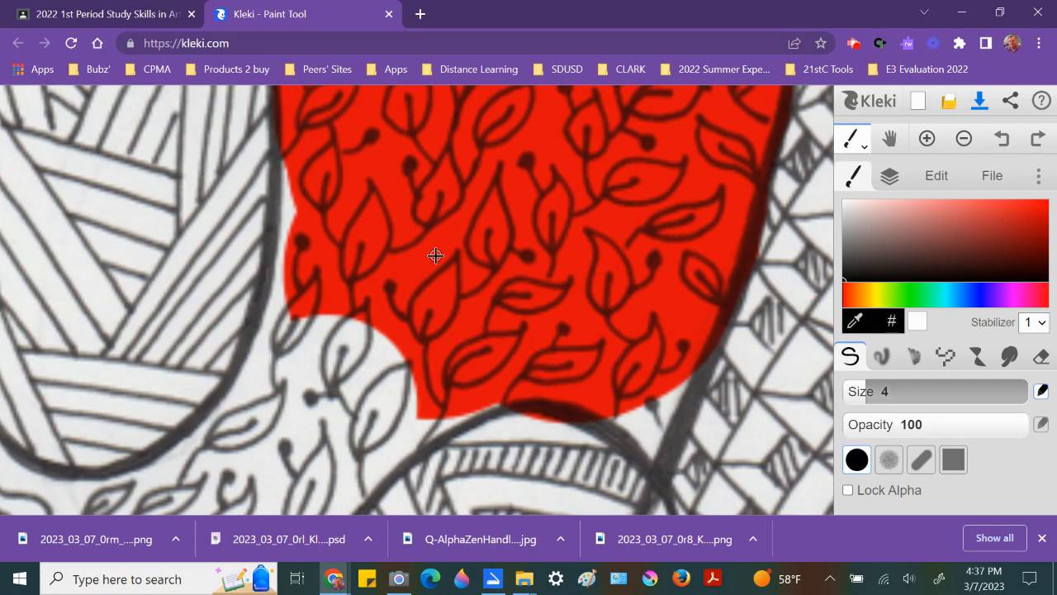
Step: Sample the red fill color with the eyedropper and paint along the lower-right edge of the red shape
left_click(890, 177)
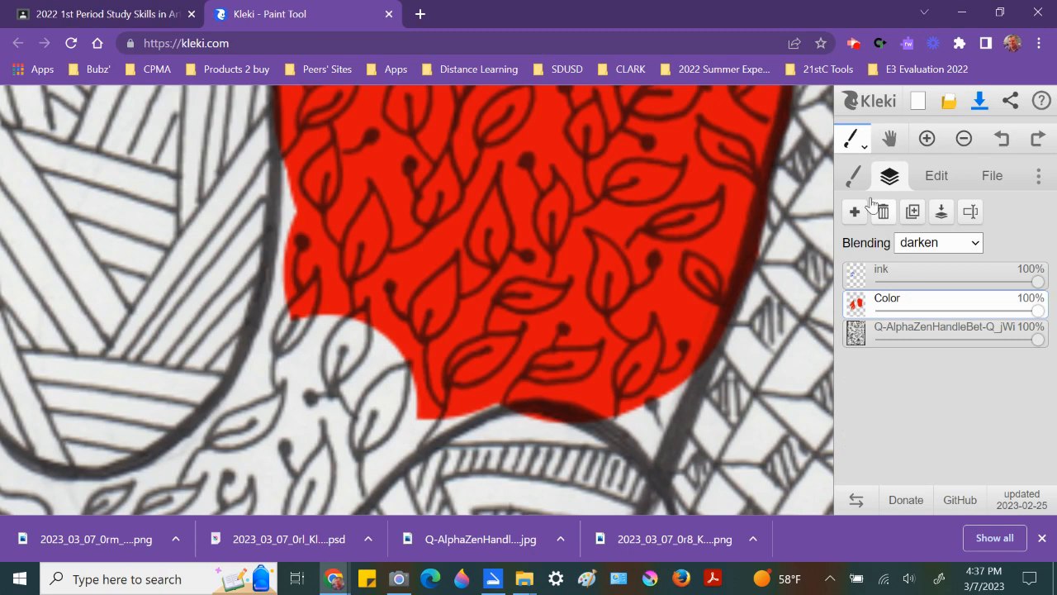
left_click(854, 176)
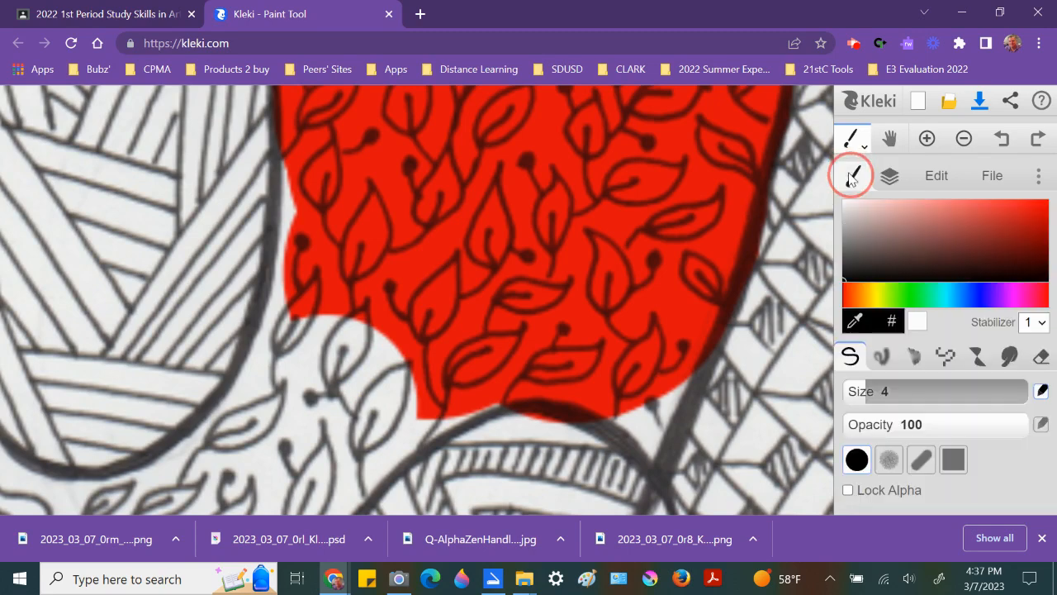
left_click(854, 322)
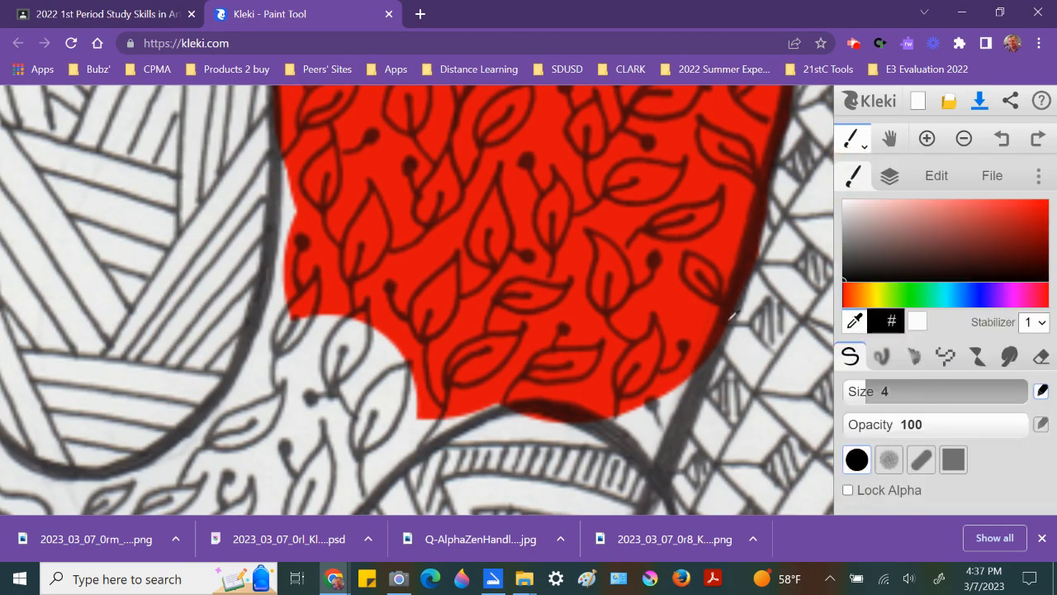
left_click(668, 295)
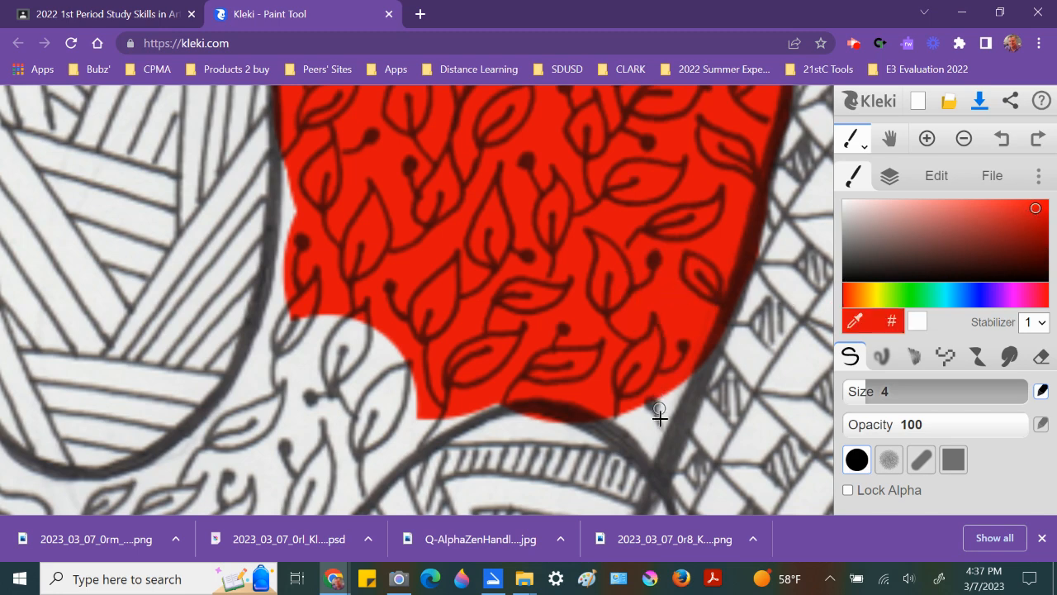
mouse_move(651, 452)
left_mouse_down()
mouse_move(614, 418)
mouse_move(661, 402)
mouse_move(686, 377)
mouse_move(655, 424)
mouse_move(667, 385)
mouse_move(648, 440)
mouse_move(632, 417)
mouse_move(646, 406)
mouse_move(633, 429)
mouse_move(646, 414)
mouse_move(624, 418)
left_mouse_up()
key("e")
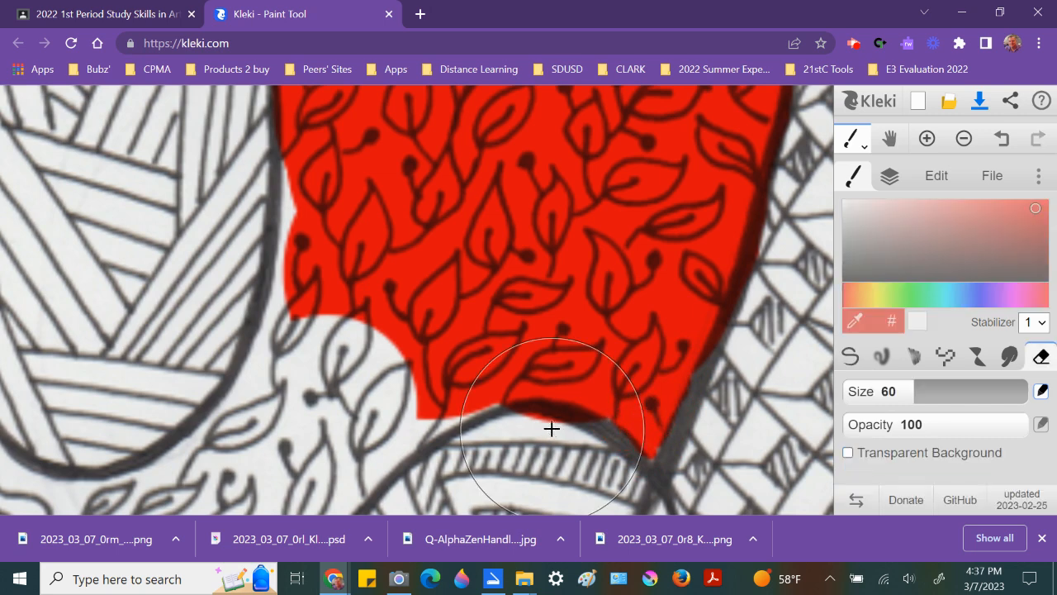
key("[")
key("[")
key("[")
key("[")
key("[")
key("[")
key("[")
key("[")
key("[")
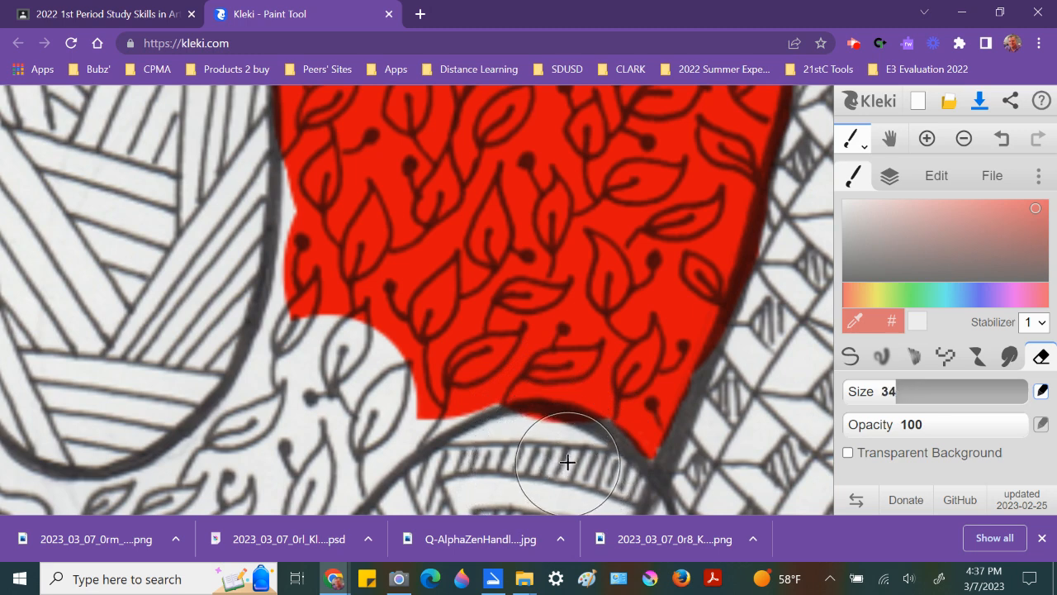
Step: With the pen enlarged to size 11, fill the notch on the left side of the red shape with red
left_click(850, 356)
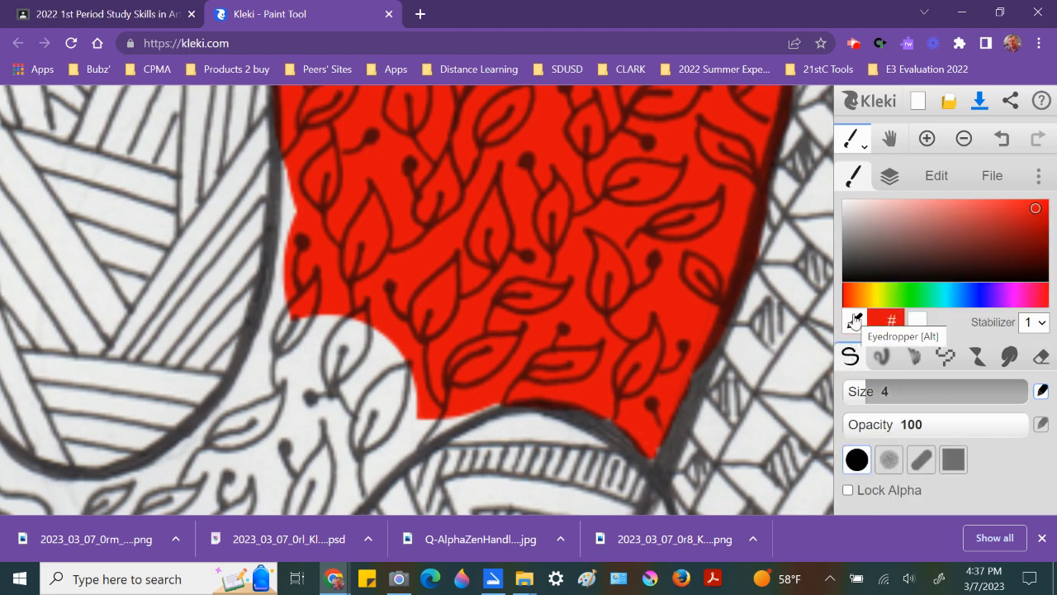
left_click(856, 320)
left_click(854, 176)
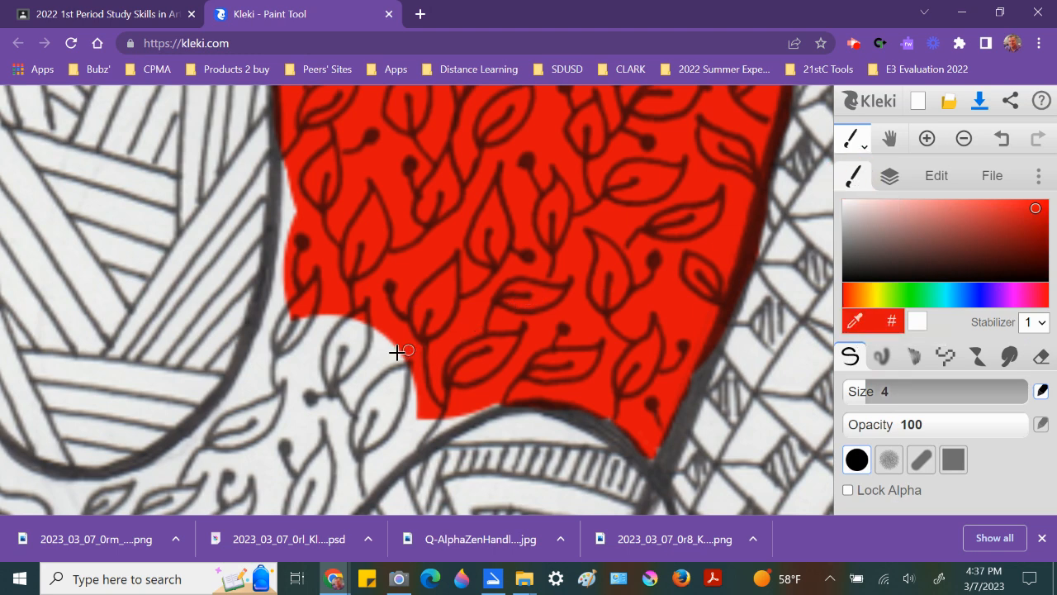
key("bracketright")
key("bracketright")
key("bracketright")
key("bracketright")
key("bracketright")
key("bracketright")
mouse_move(384, 335)
left_mouse_down()
mouse_move(288, 321)
mouse_move(292, 329)
mouse_move(325, 306)
mouse_move(324, 346)
mouse_move(369, 360)
mouse_move(408, 337)
left_mouse_up()
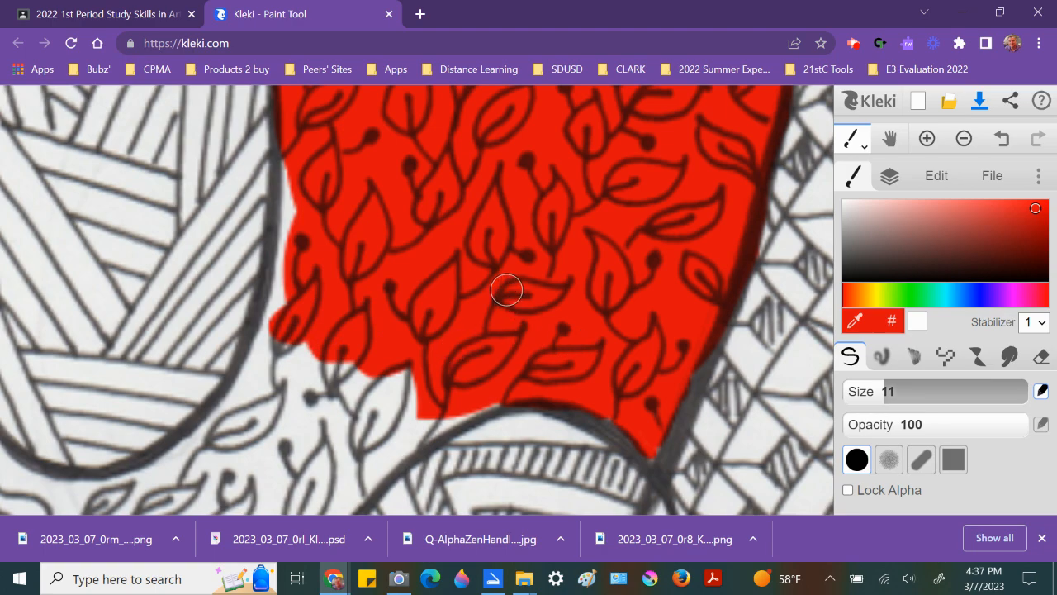
Step: Paint a stray red stroke near the lower-left shape and undo it
scroll(506, 289, "down", 5)
scroll(578, 243, "down", 5)
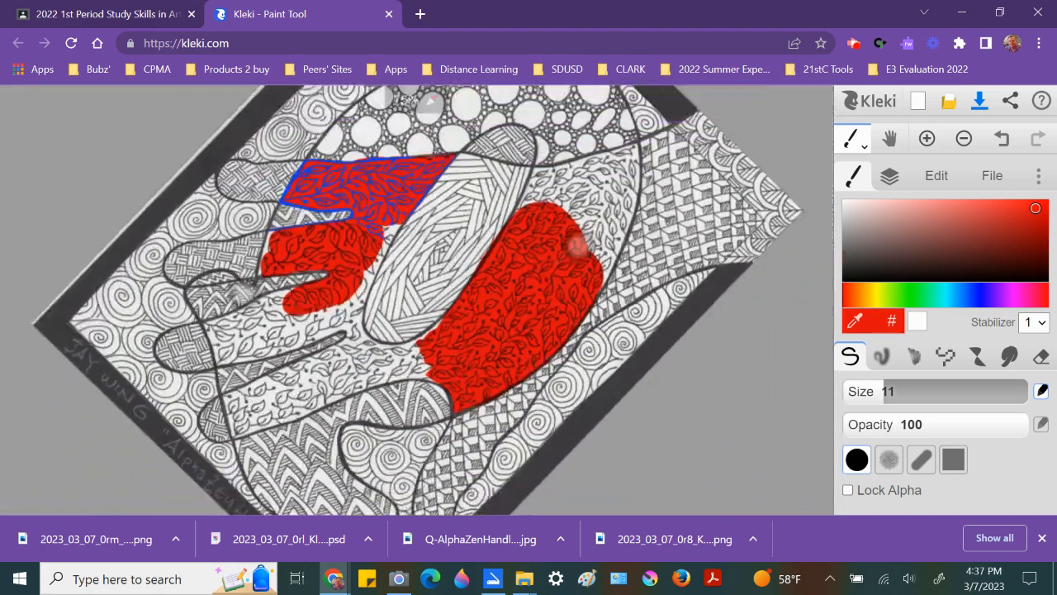
scroll(585, 323, "up", 5)
left_click_drag(290, 388, 221, 453)
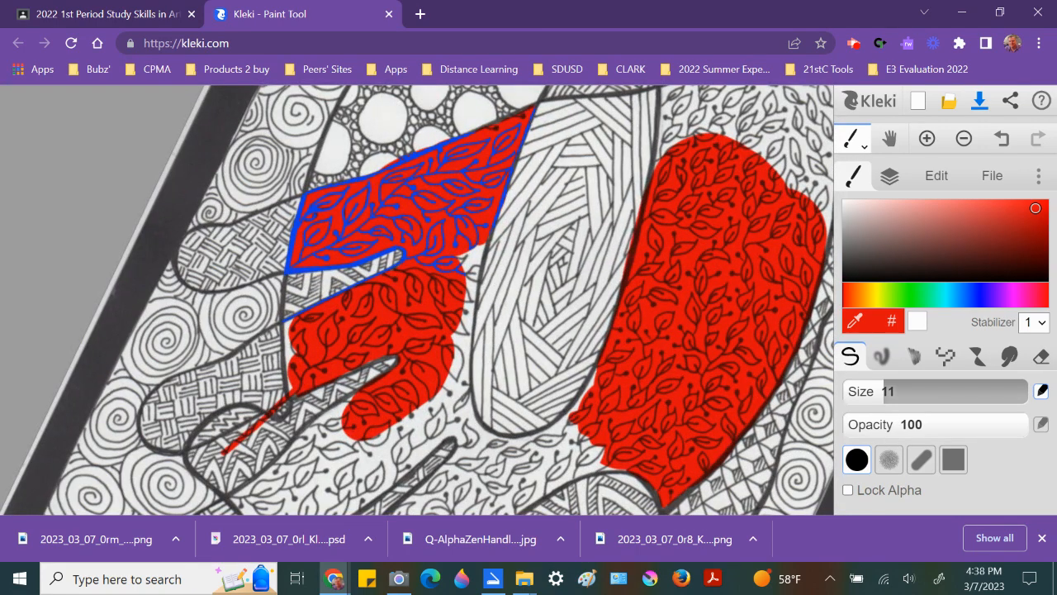
key("ctrl+z")
Step: Sample the blue ink color from the leaf outlines and select the ink layer
scroll(366, 232, "up", 6)
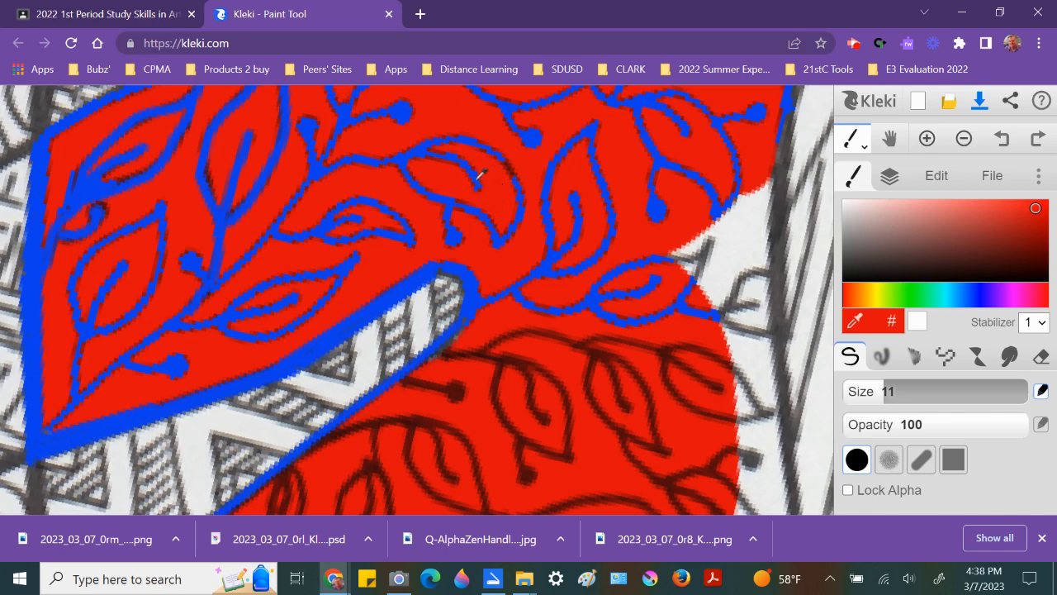
left_click(475, 176, "alt")
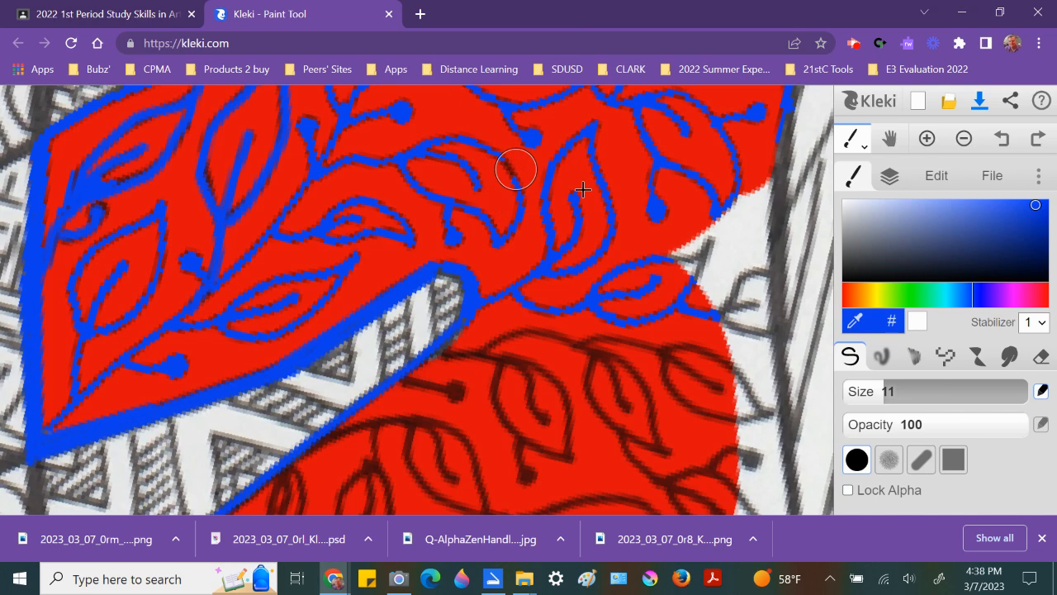
left_click(889, 176)
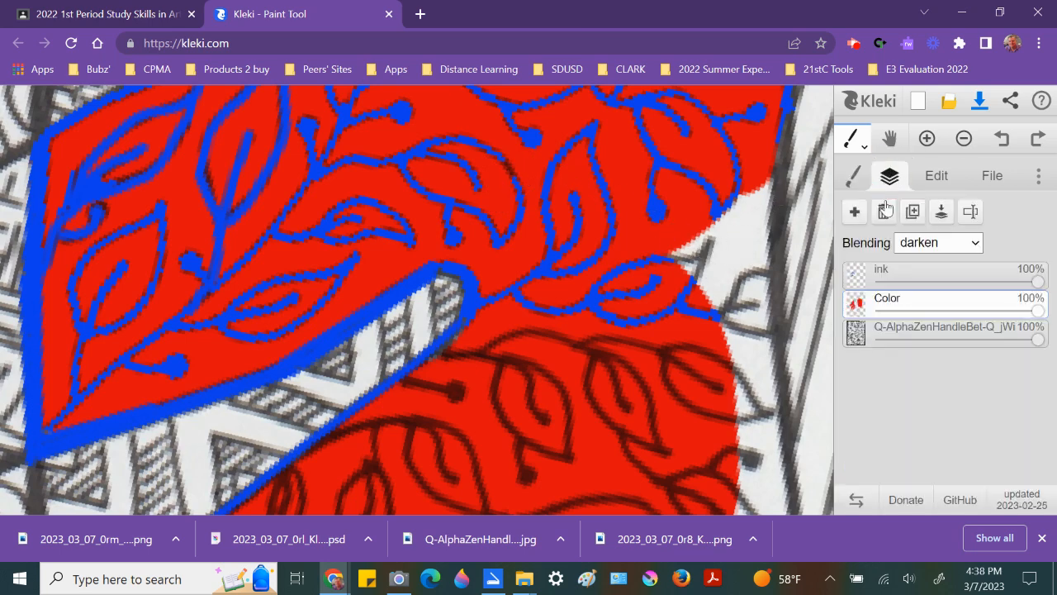
left_click(863, 273)
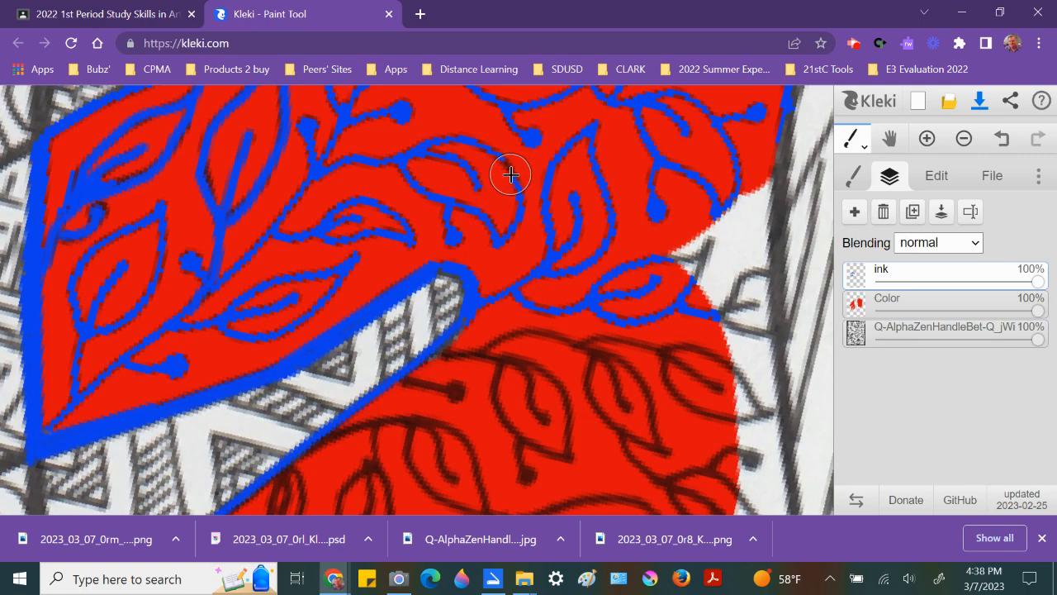
Step: Reduce the pen size and touch up a gap in a blue leaf outline on the ink layer
scroll(509, 170, "up", 4)
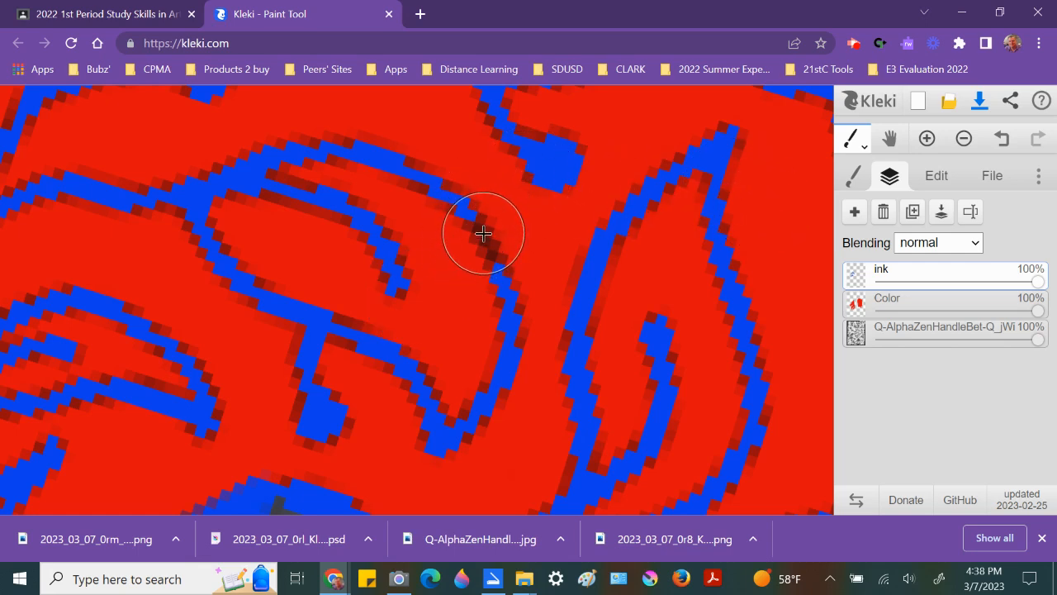
key("bracketleft")
key("bracketleft")
key("bracketleft")
key("bracketleft")
key("bracketleft")
key("bracketleft")
key("bracketleft")
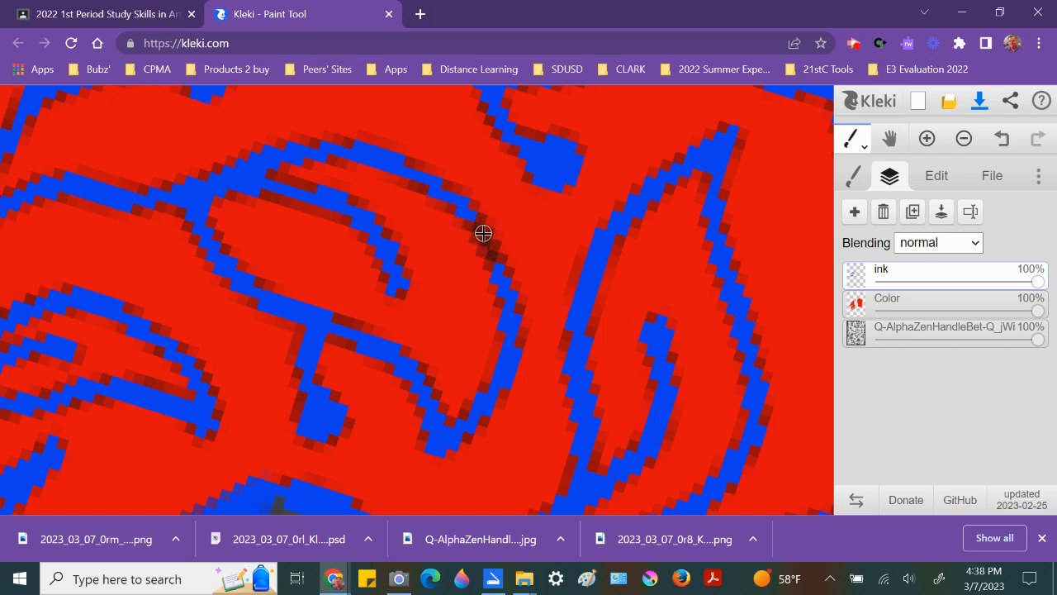
mouse_move(473, 214)
left_mouse_down()
mouse_move(495, 243)
mouse_move(502, 288)
mouse_move(482, 237)
mouse_move(441, 201)
left_mouse_up()
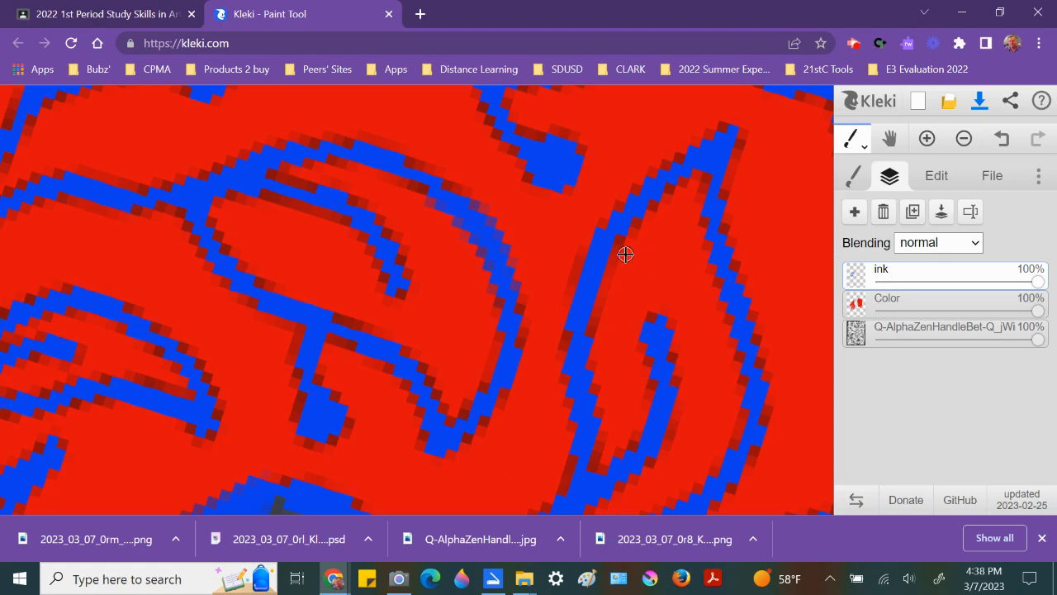
Step: Switch to the Paint Bucket and fill the black lines right of the red shape with blue
scroll(519, 314, "down", 10)
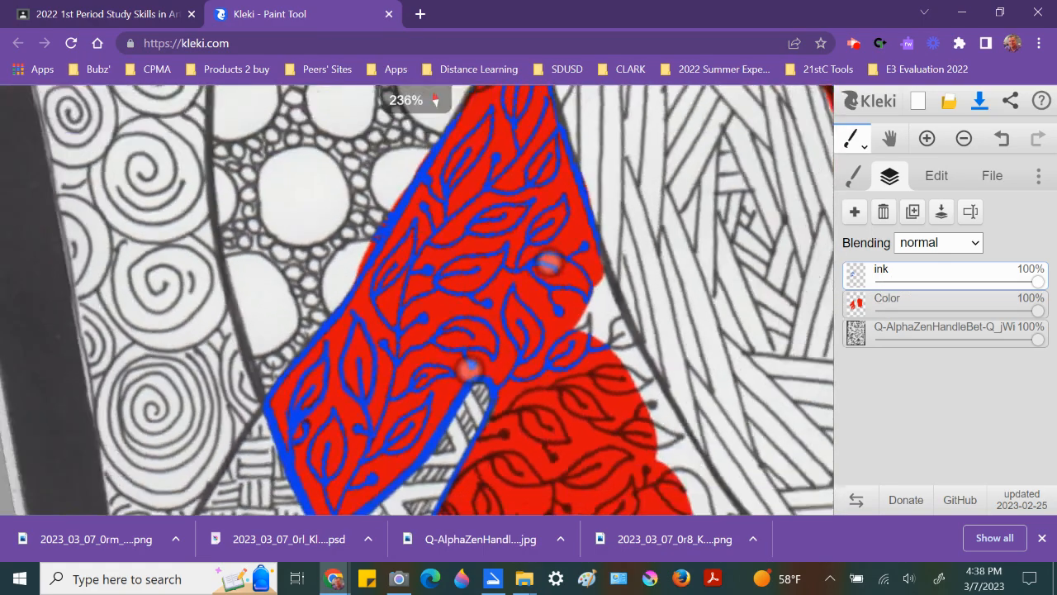
scroll(508, 316, "up", 3)
scroll(463, 285, "up", 1)
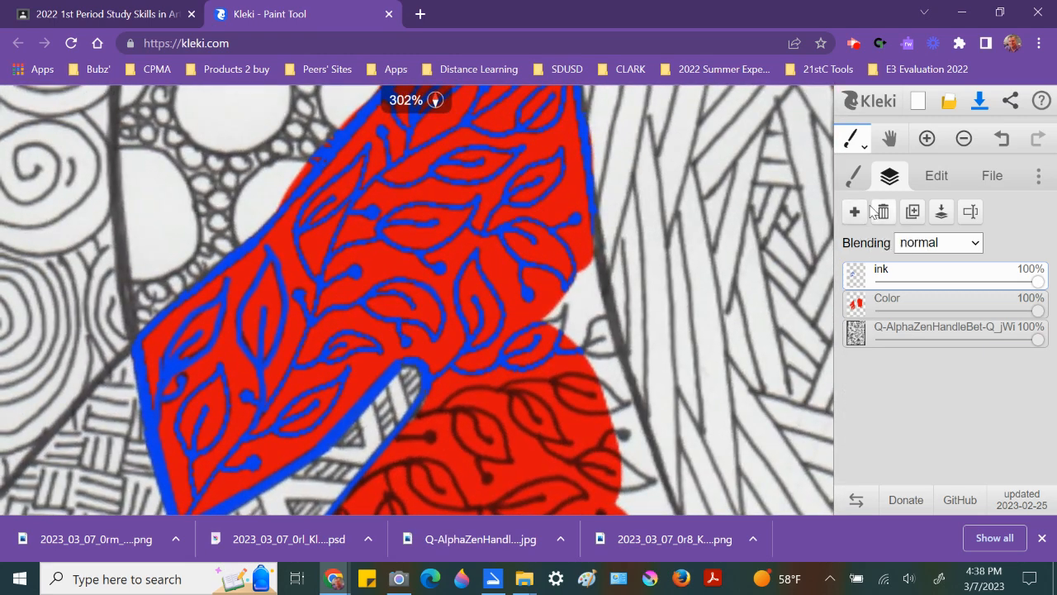
left_click(855, 141)
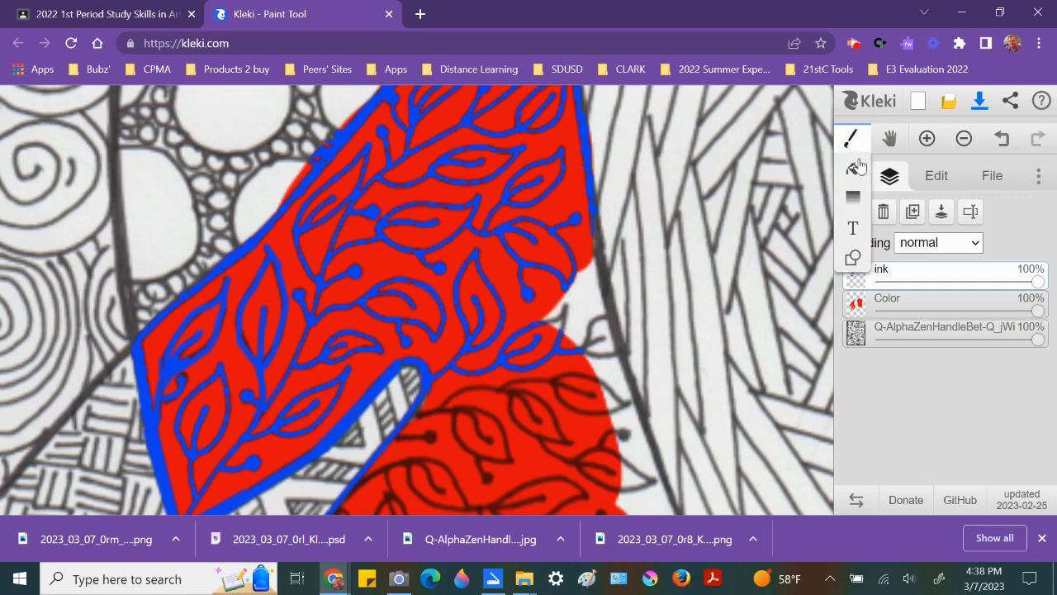
left_click(850, 175)
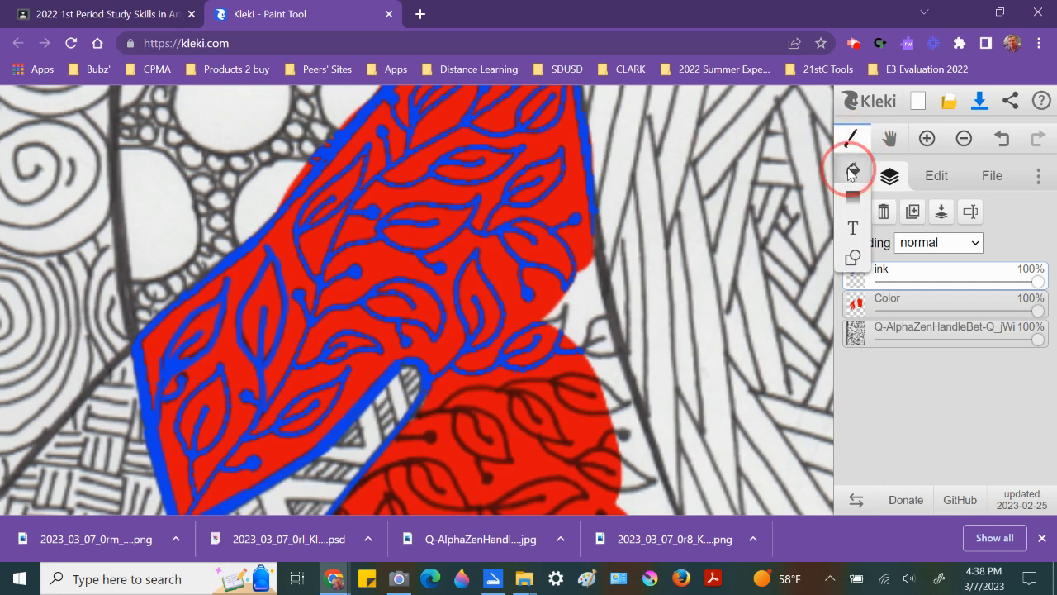
left_click(598, 318)
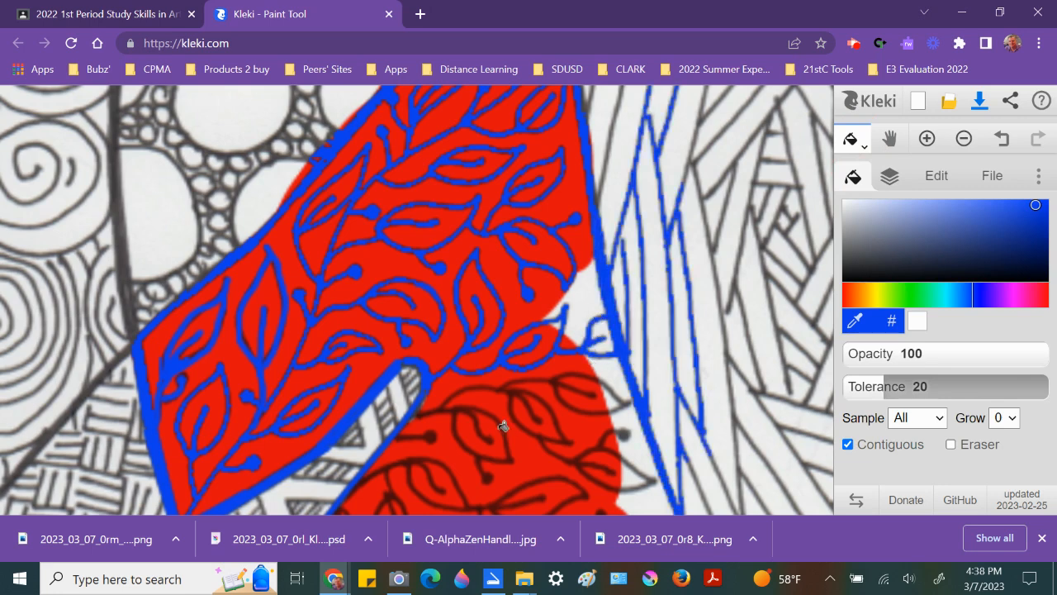
left_click(460, 394)
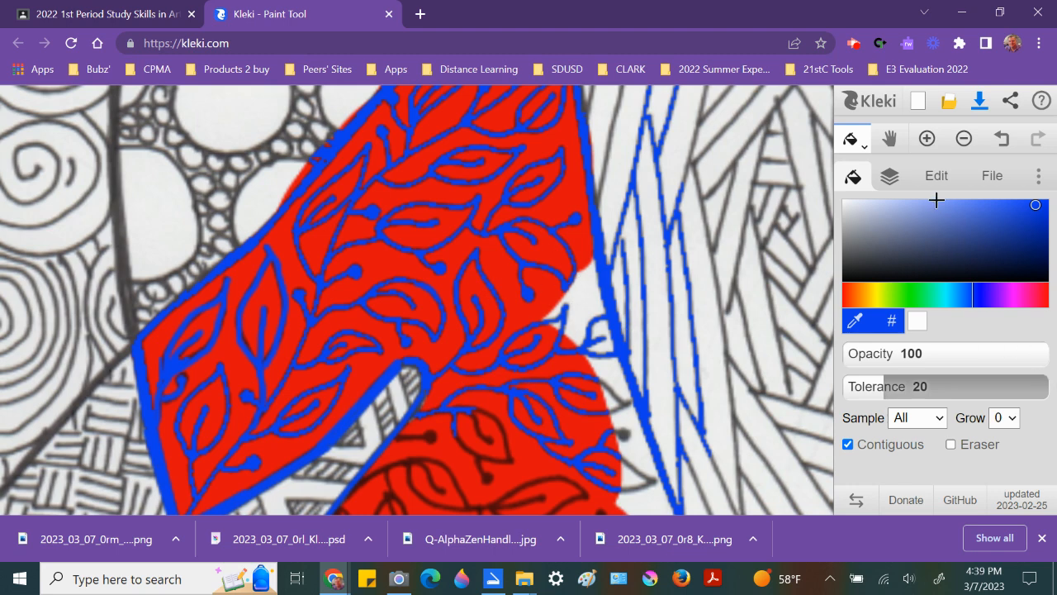
Step: Review the layer thumbnails and choose PSD as the save file format
left_click(890, 175)
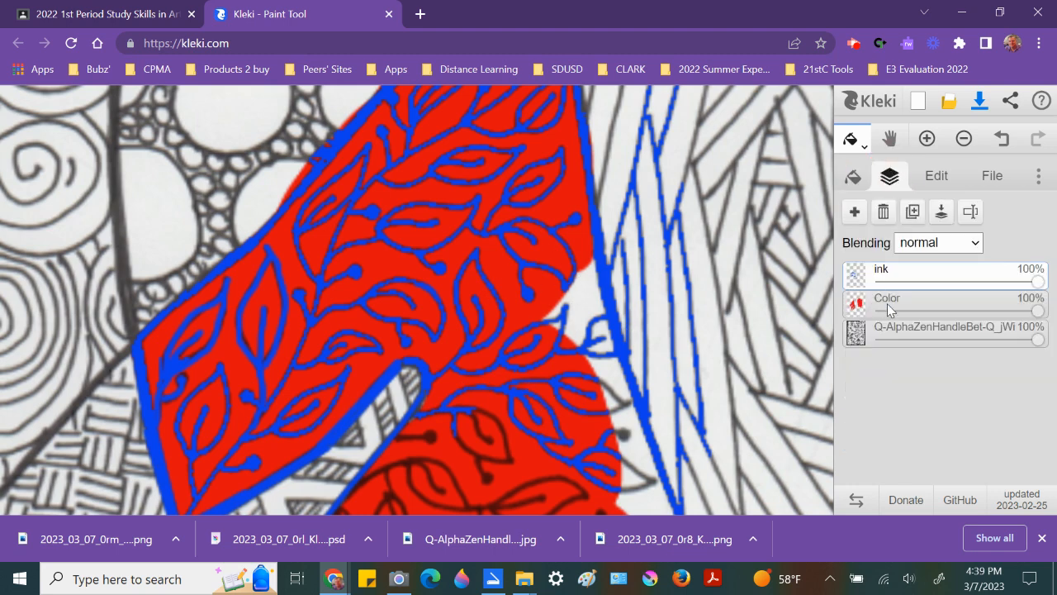
mouse_move(856, 280)
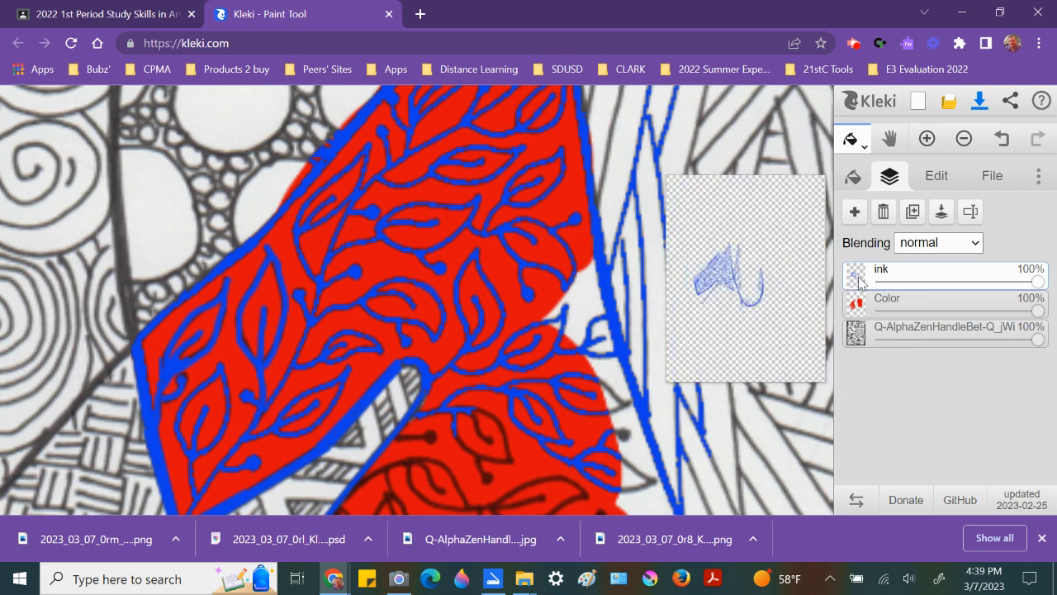
mouse_move(859, 308)
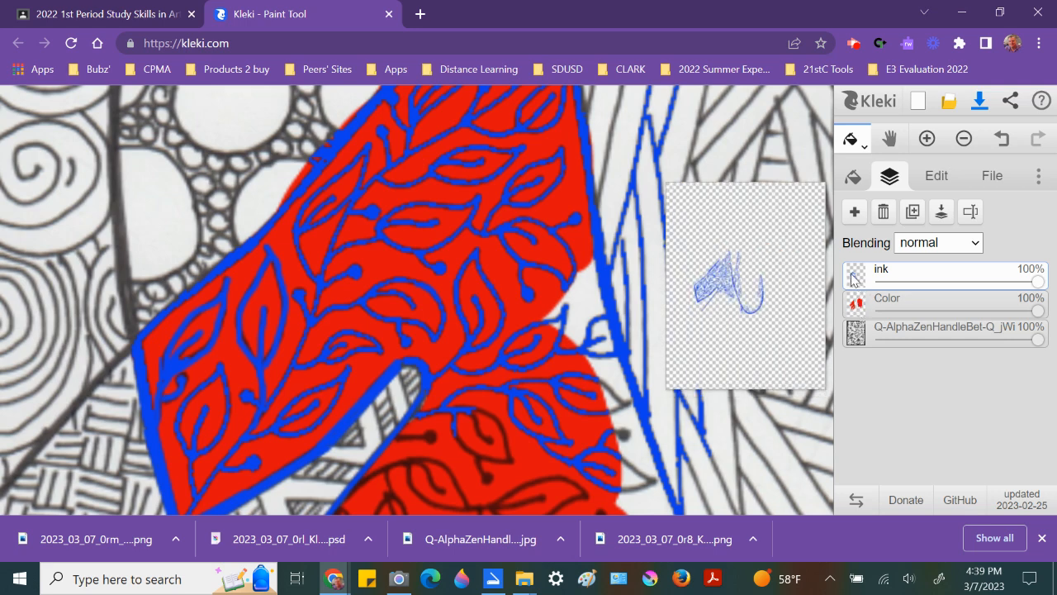
mouse_move(856, 332)
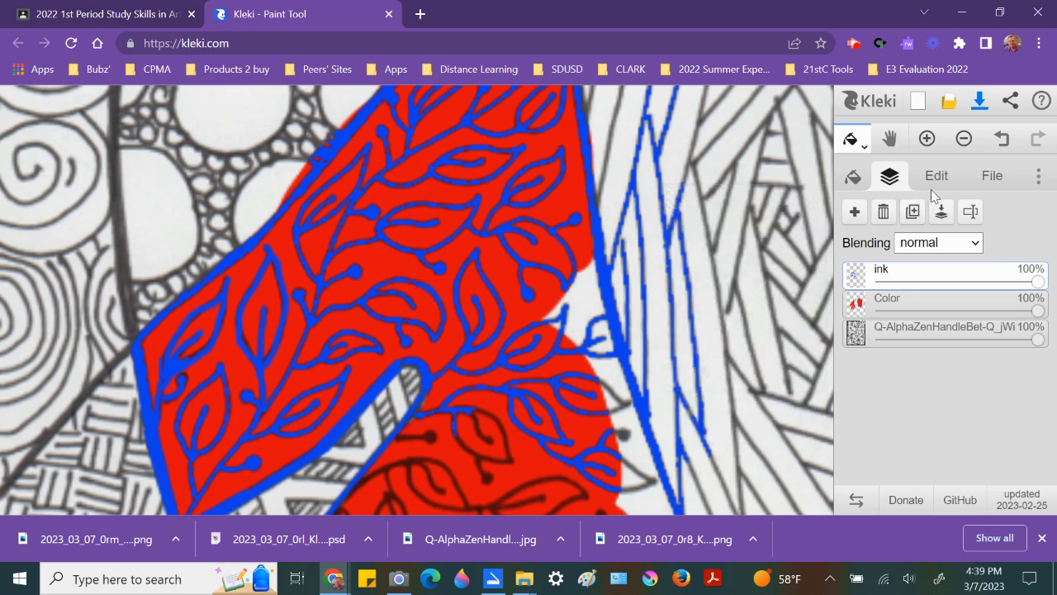
left_click(995, 176)
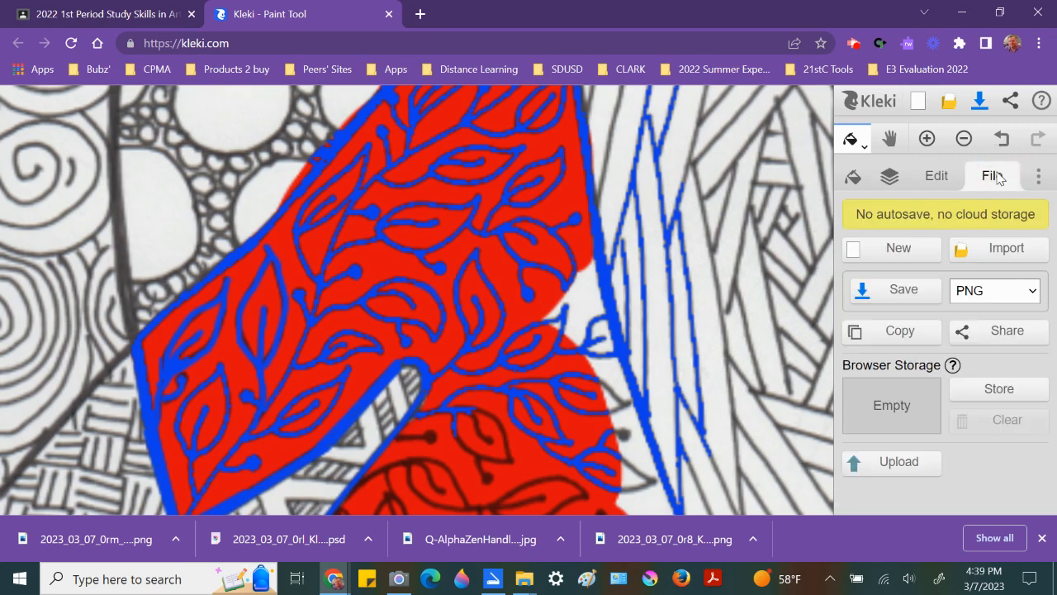
left_click(978, 289)
left_click(975, 329)
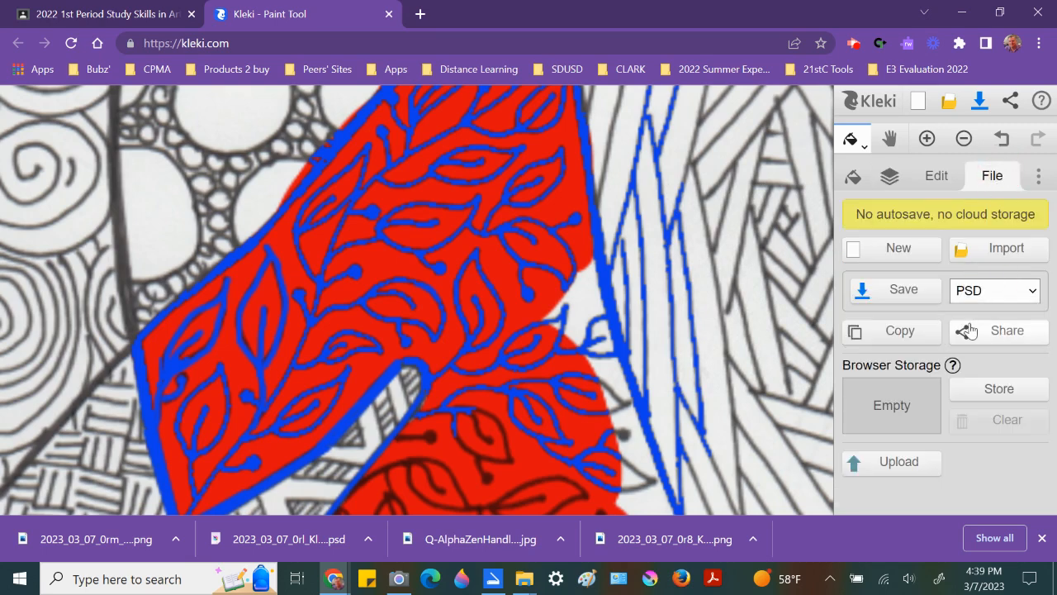
Step: Open the save dialog and name the PSD file Kleki_aStudent8p1
key("ctrl+s")
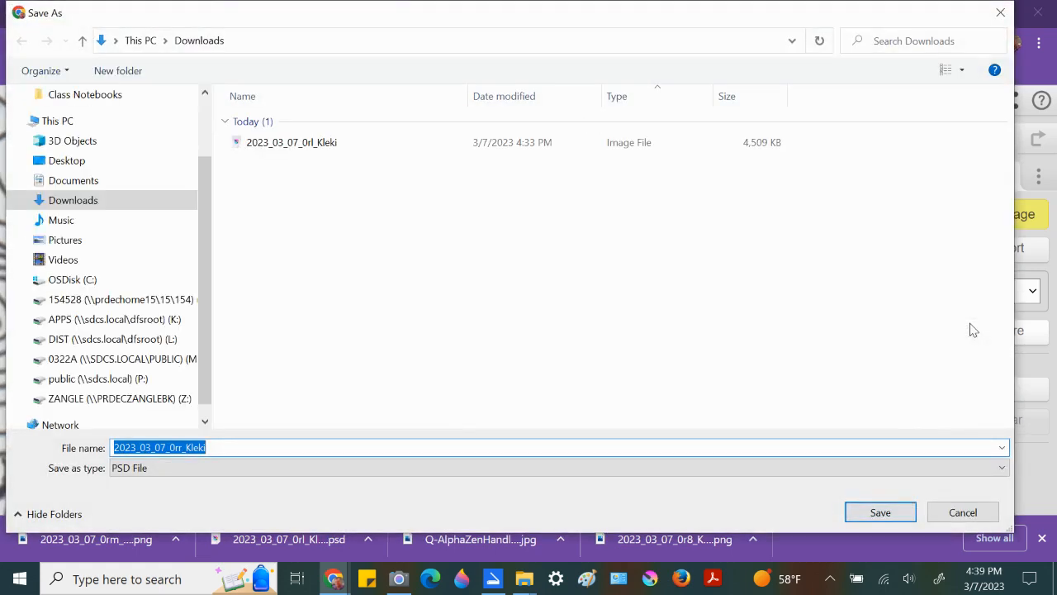
type("Kleki_aStudent8p1")
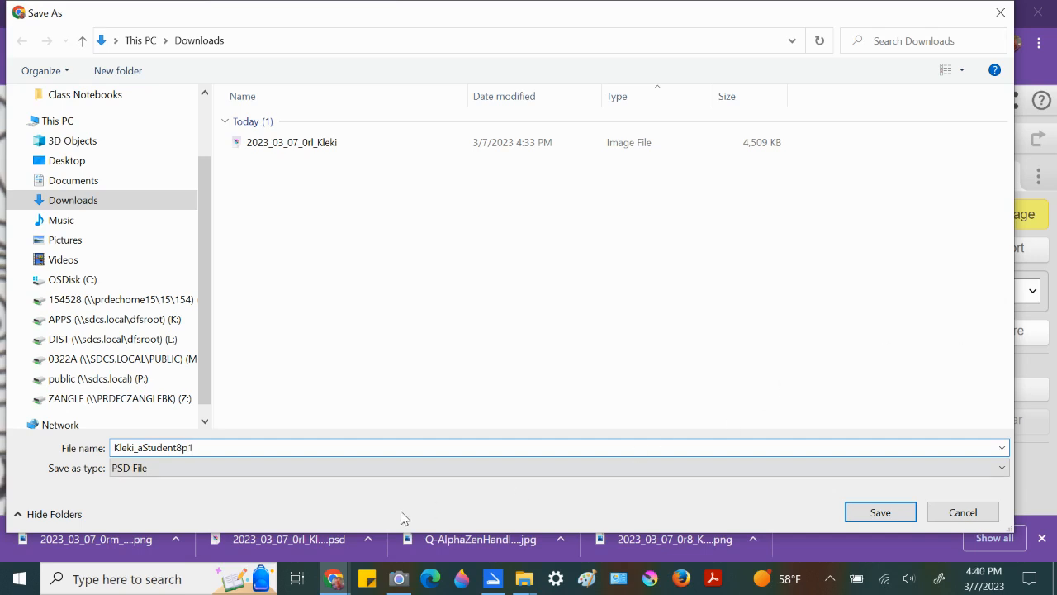
left_click_drag(112, 446, 200, 446)
left_click(136, 447)
type("_")
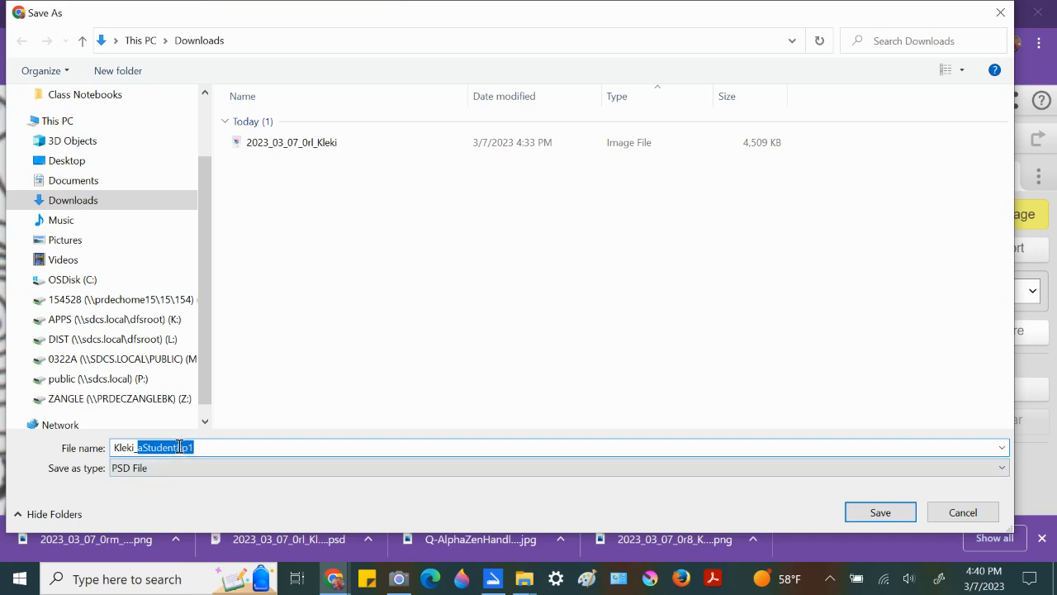
left_click(190, 448)
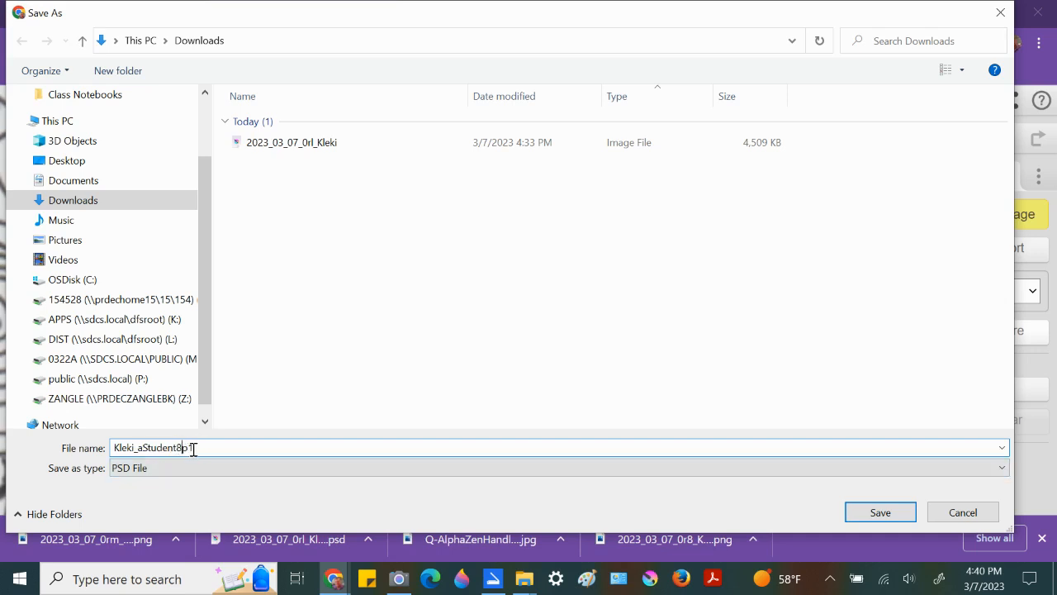
left_click_drag(189, 448, 201, 447)
left_click(206, 450)
Step: Prefix the file name with AZHand_ to make AZHand_Kleki_aStudent8p1 and save the PSD to Downloads
left_click(115, 448)
type("AZHand_")
left_click_drag(156, 446, 174, 447)
left_click_drag(178, 447, 237, 447)
left_click(261, 447)
left_click(877, 513)
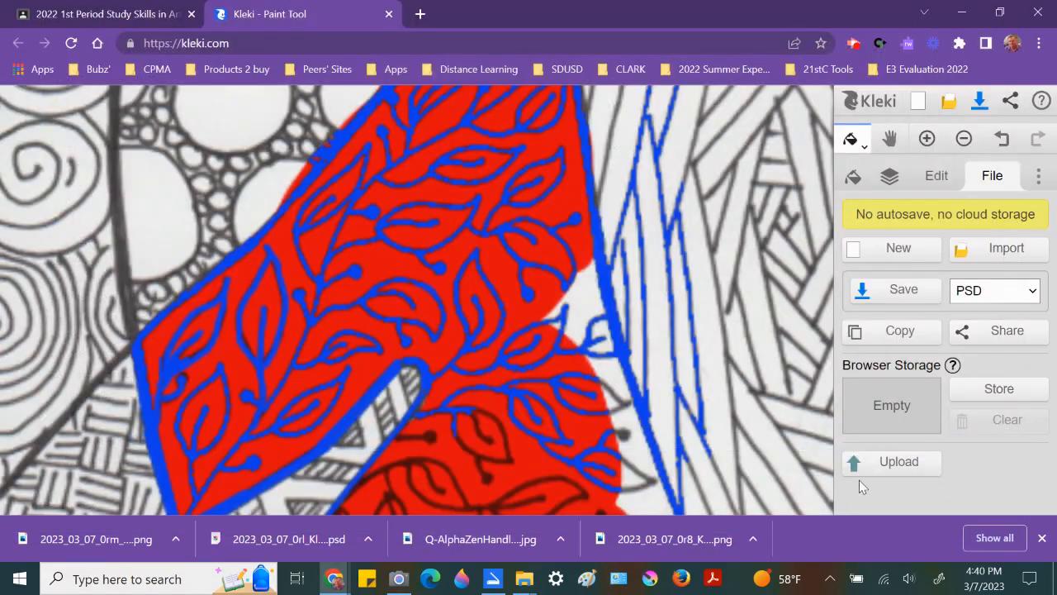